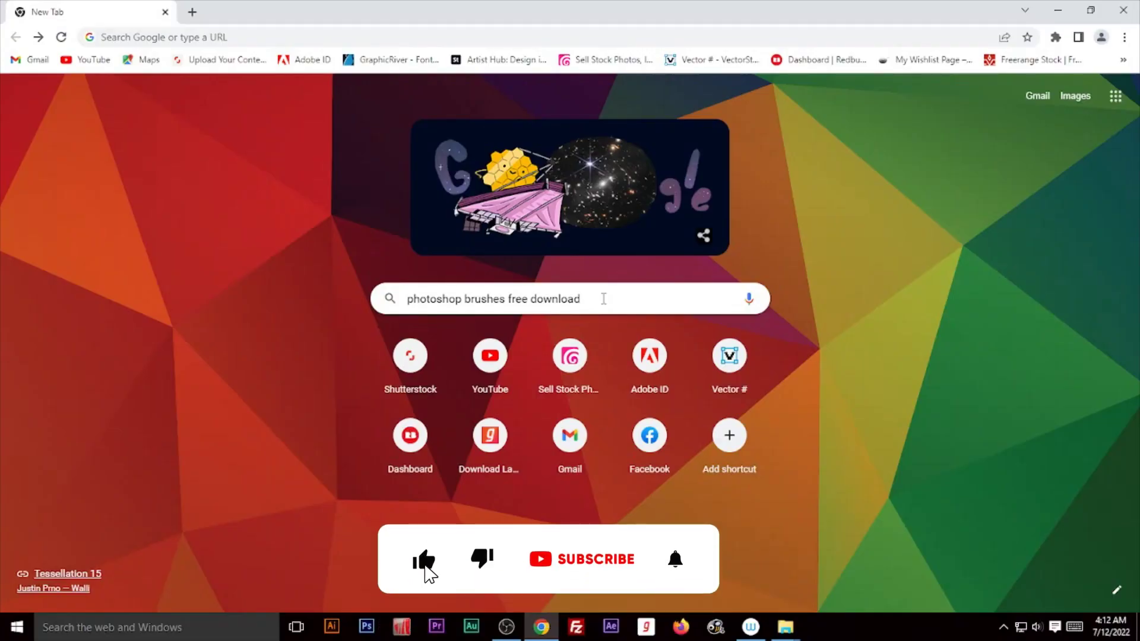
- Search Google for 'photoshop brushes free download' and open the Brusheezy free brushes result
key("Return")
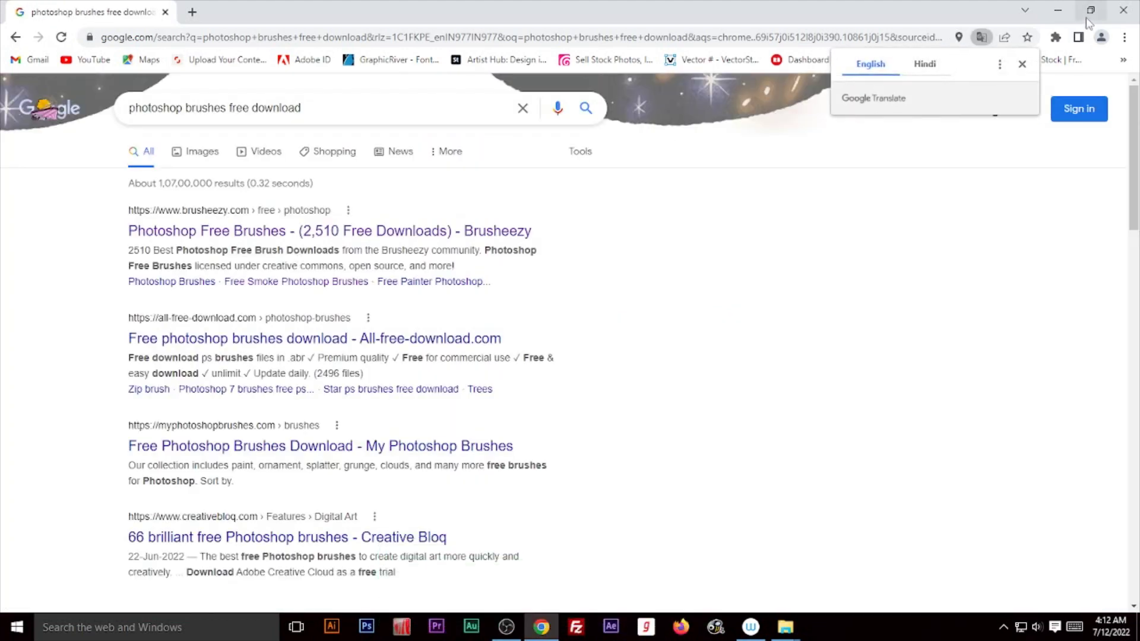
left_click(1025, 69)
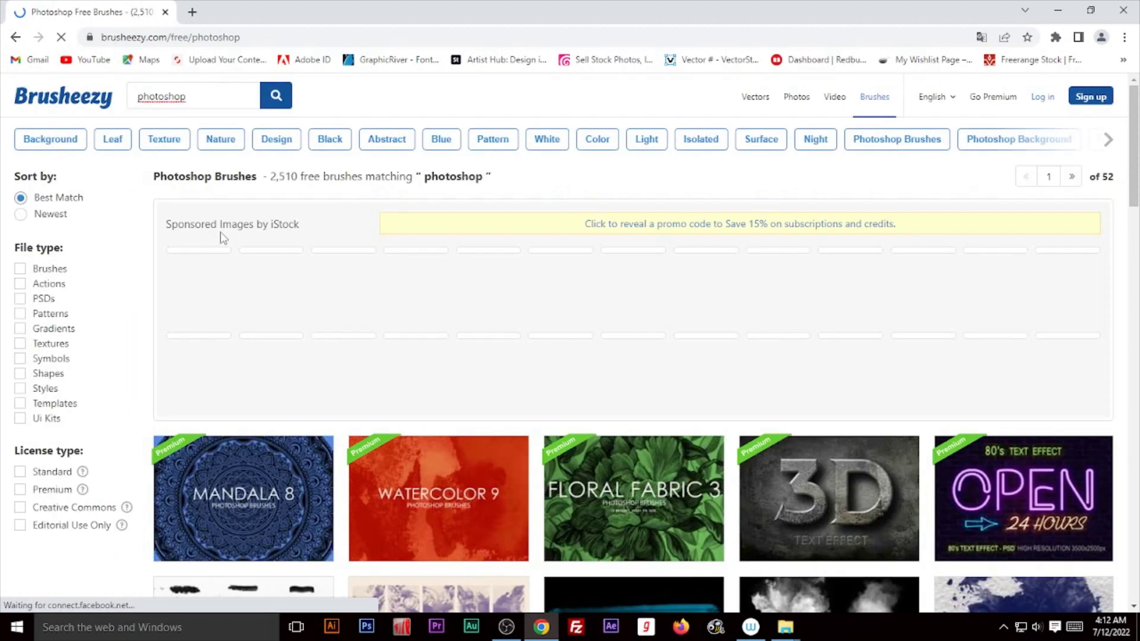
- Browse Brusheezy's brush thumbnails and open the Free Mandala Photoshop Brushes 14 page
scroll(677, 359, "down", 3)
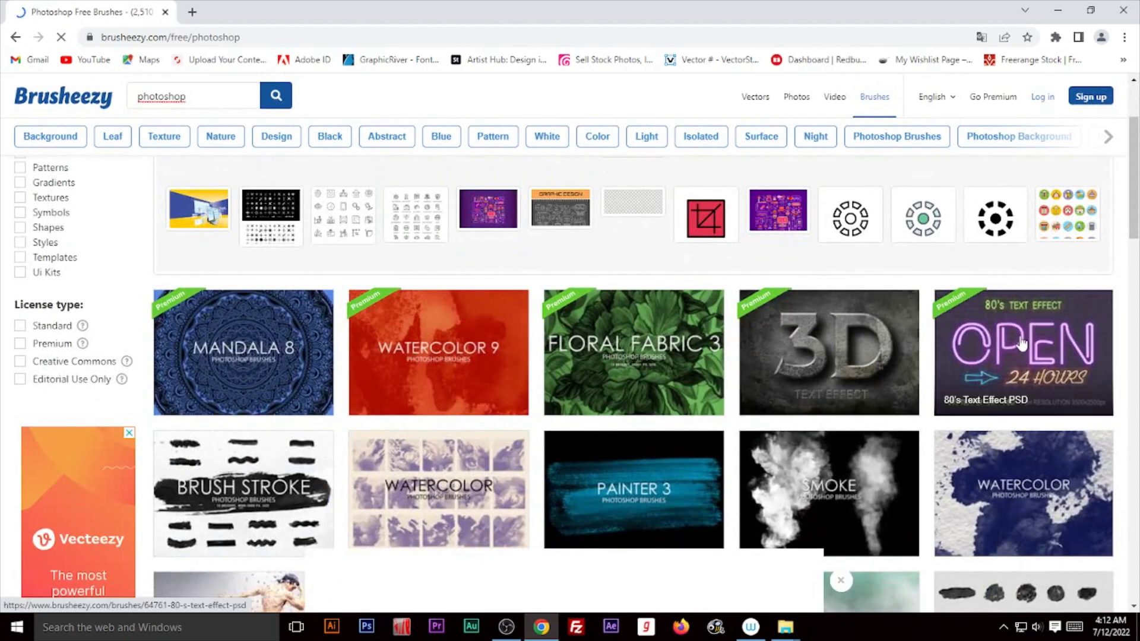
scroll(974, 345, "down", 3)
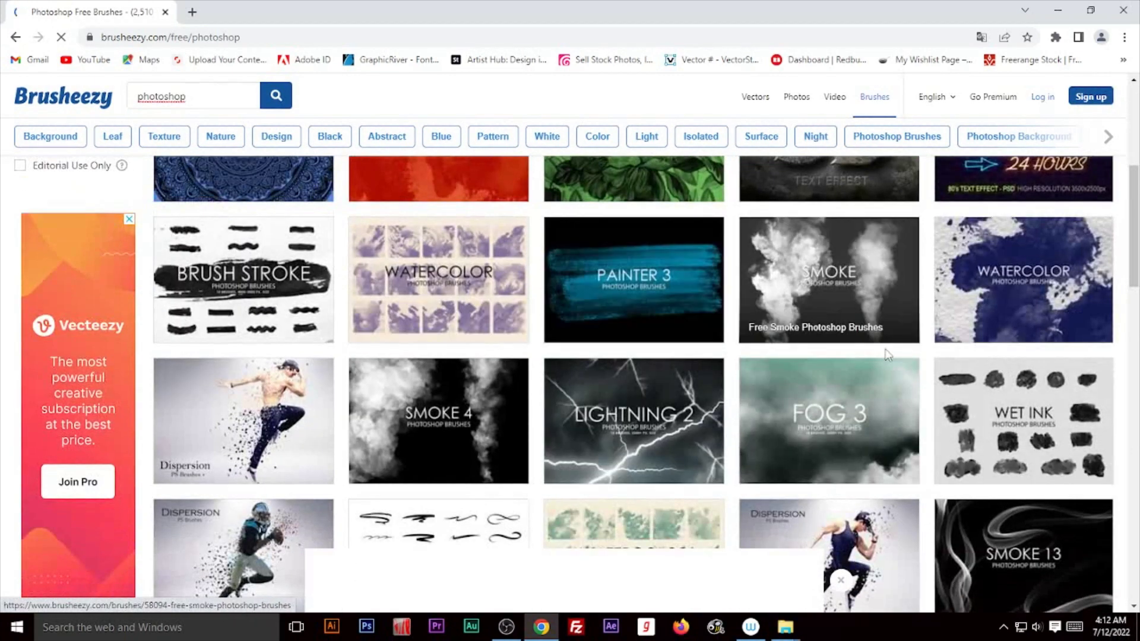
scroll(896, 396, "down", 2)
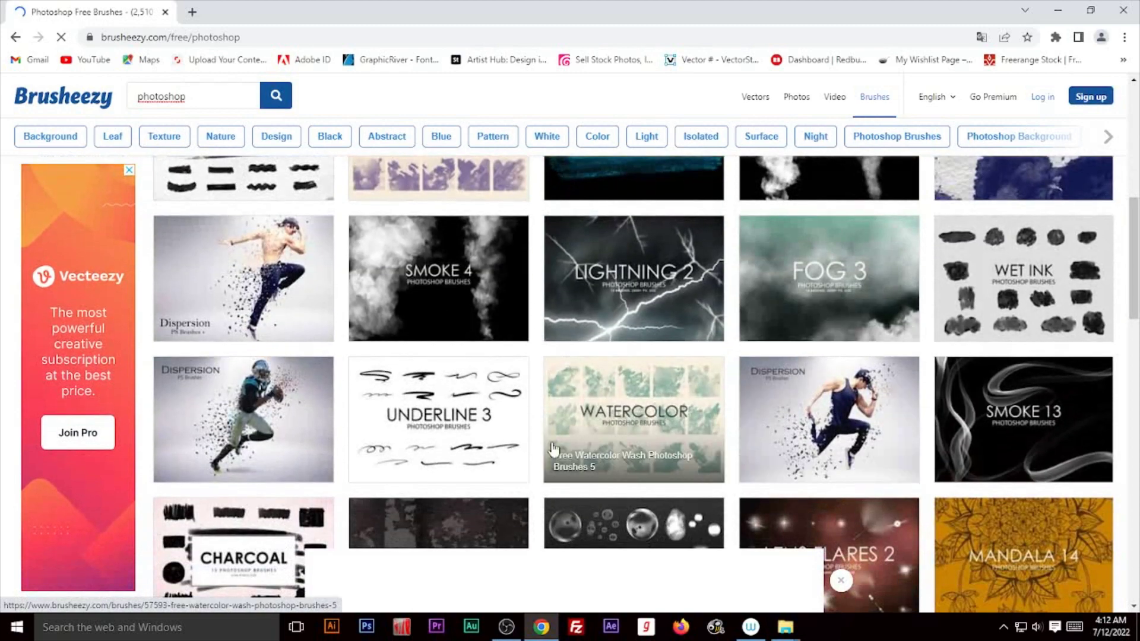
scroll(505, 454, "down", 3)
scroll(508, 454, "down", 1)
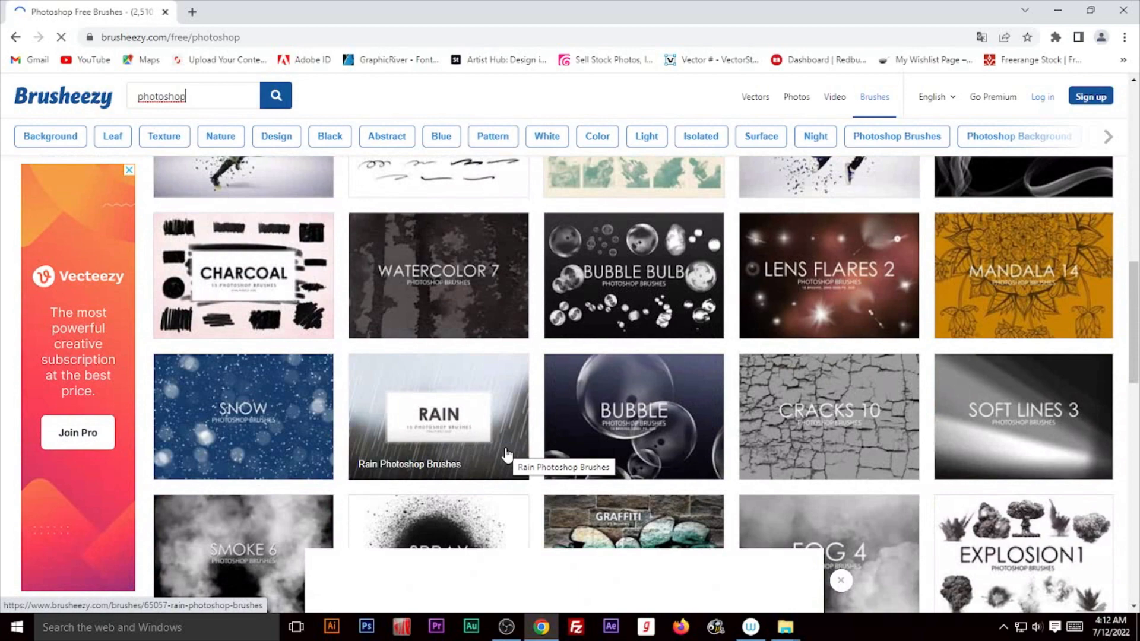
scroll(506, 455, "down", 3)
scroll(989, 261, "up", 3)
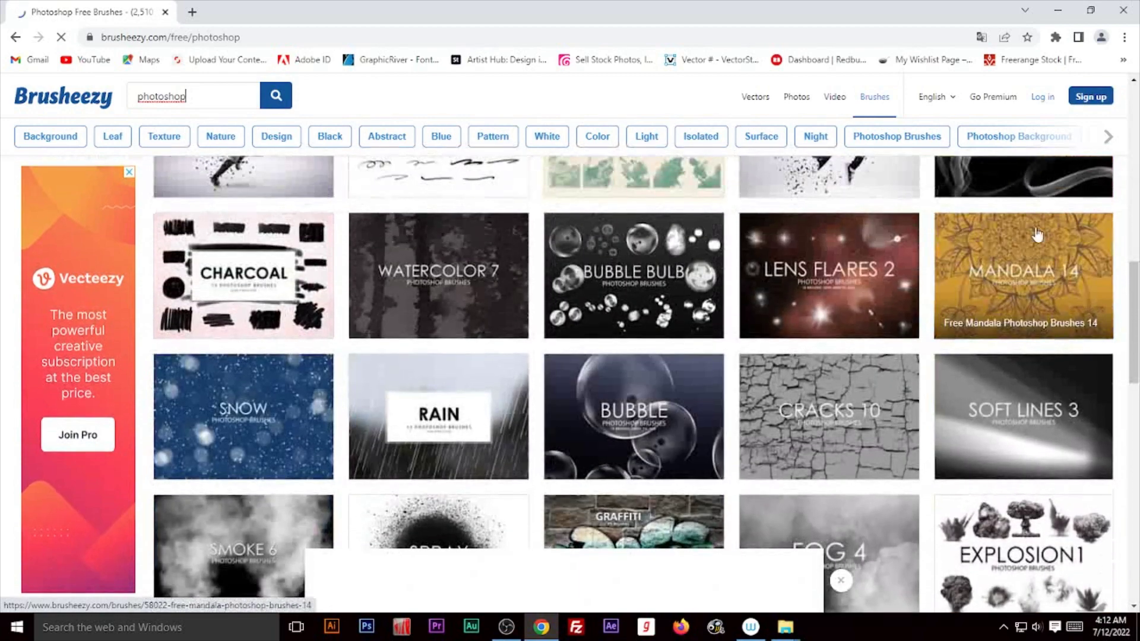
left_click(1037, 246)
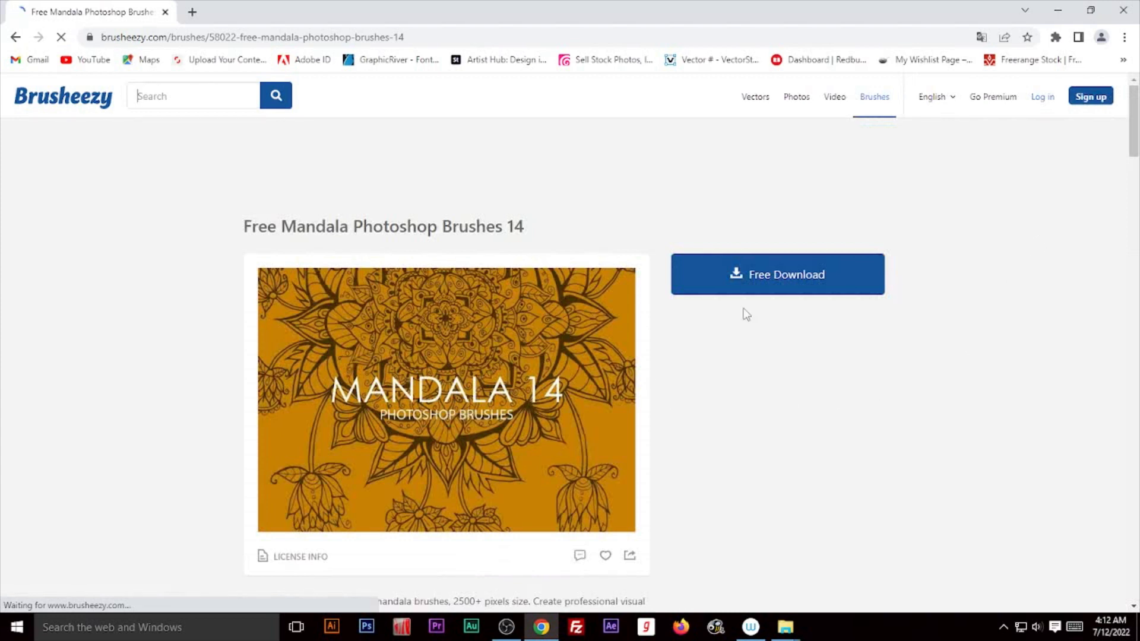
- Download the Free_Mandala_Photoshop_Brushes_14 zip and show it in the Downloads folder
left_click(771, 279)
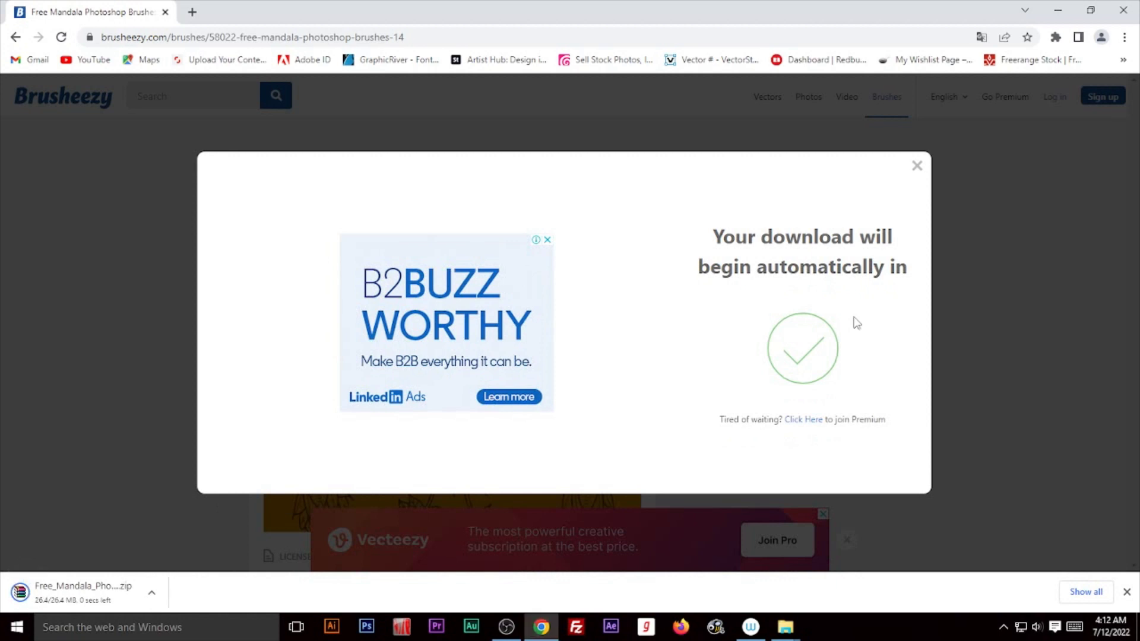
left_click(917, 166)
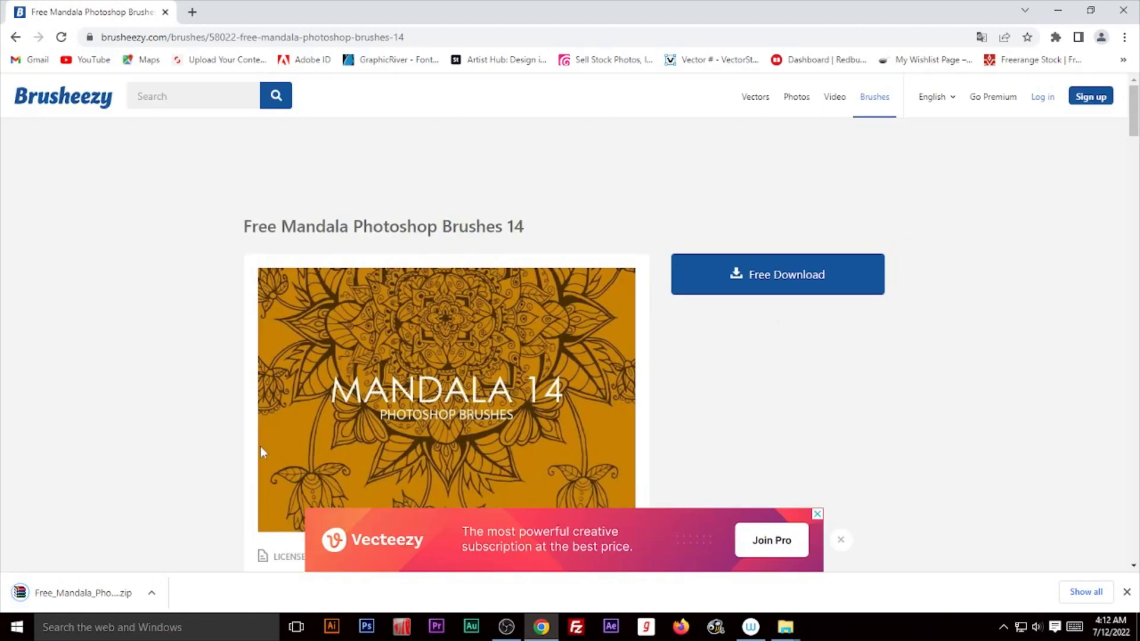
left_click(152, 593)
left_click(171, 545)
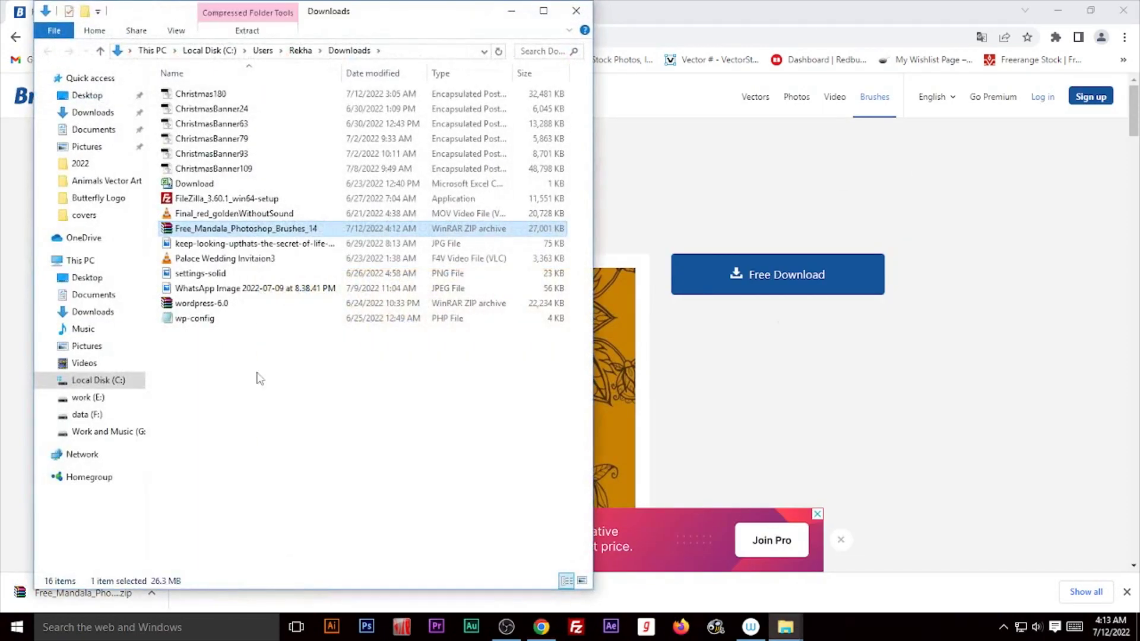
- Extract the Mandala brush zip into the Downloads folder with WinRAR
double_click(178, 230)
left_click(250, 221)
left_click(629, 523)
left_click(987, 167)
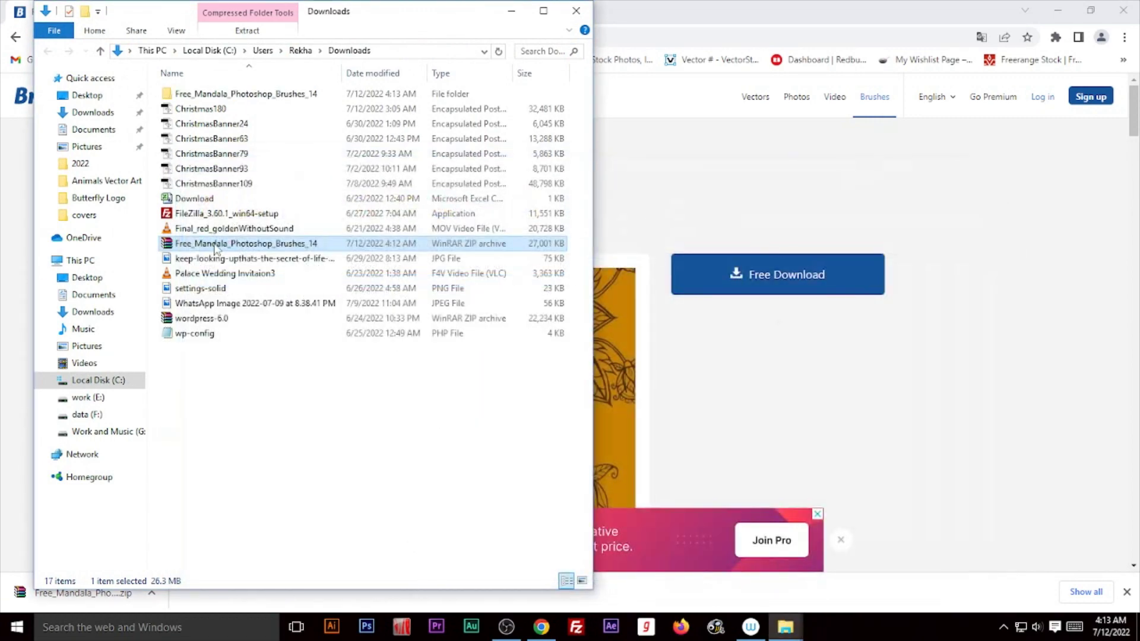
- Copy the ABR brush file from the extracted Mandala brushes folder
double_click(231, 94)
left_click(232, 98)
right_click(232, 98)
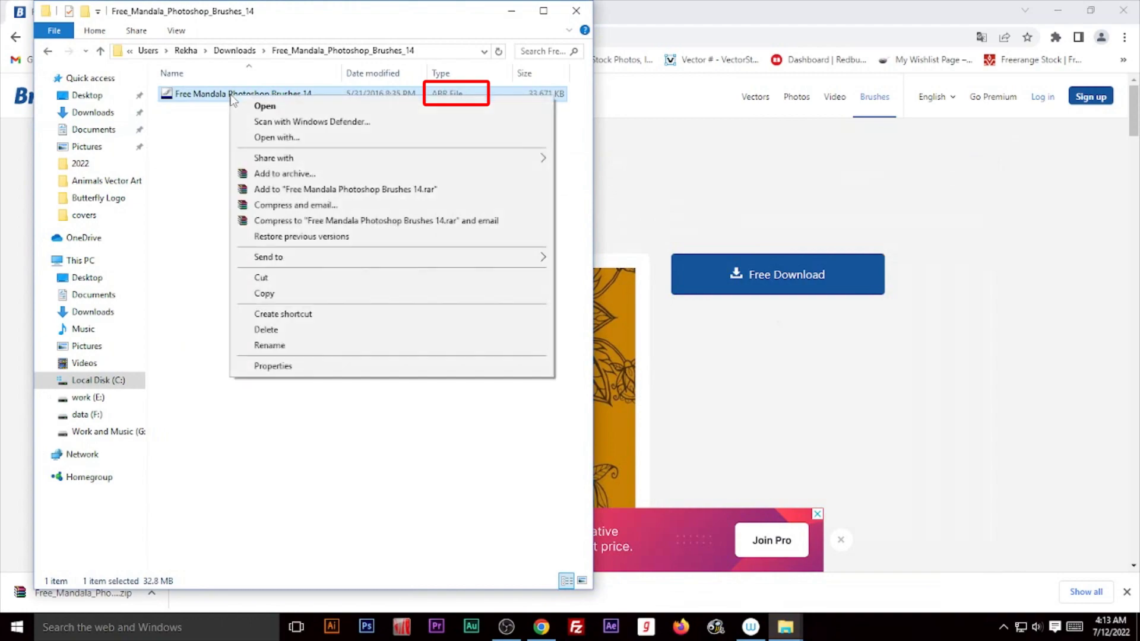
key("Escape")
left_click(576, 11)
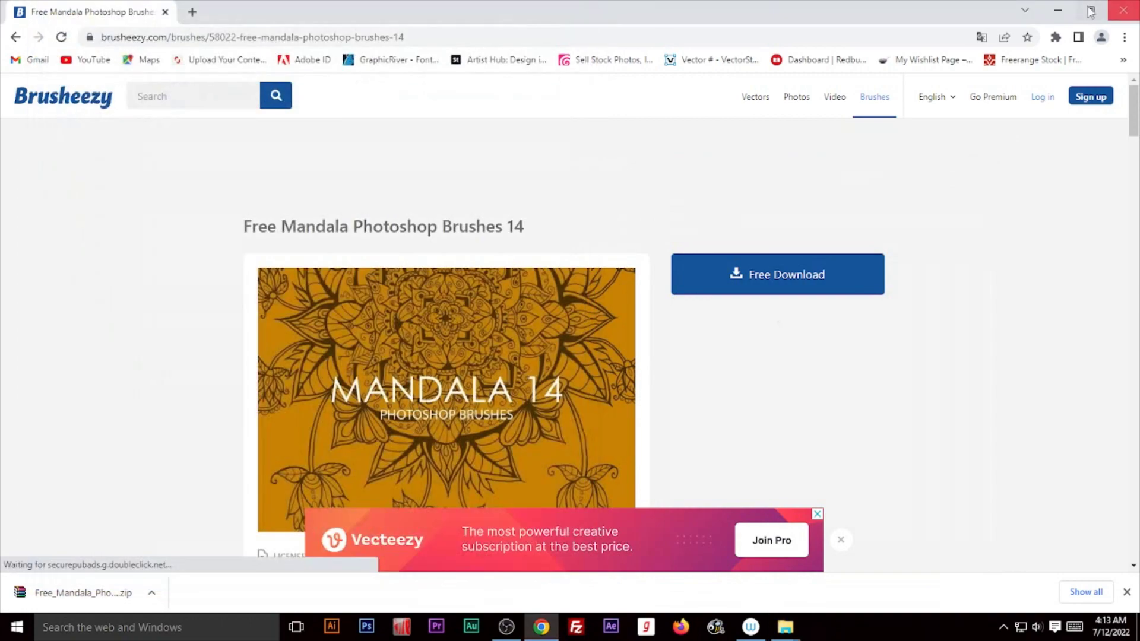
left_click(1059, 11)
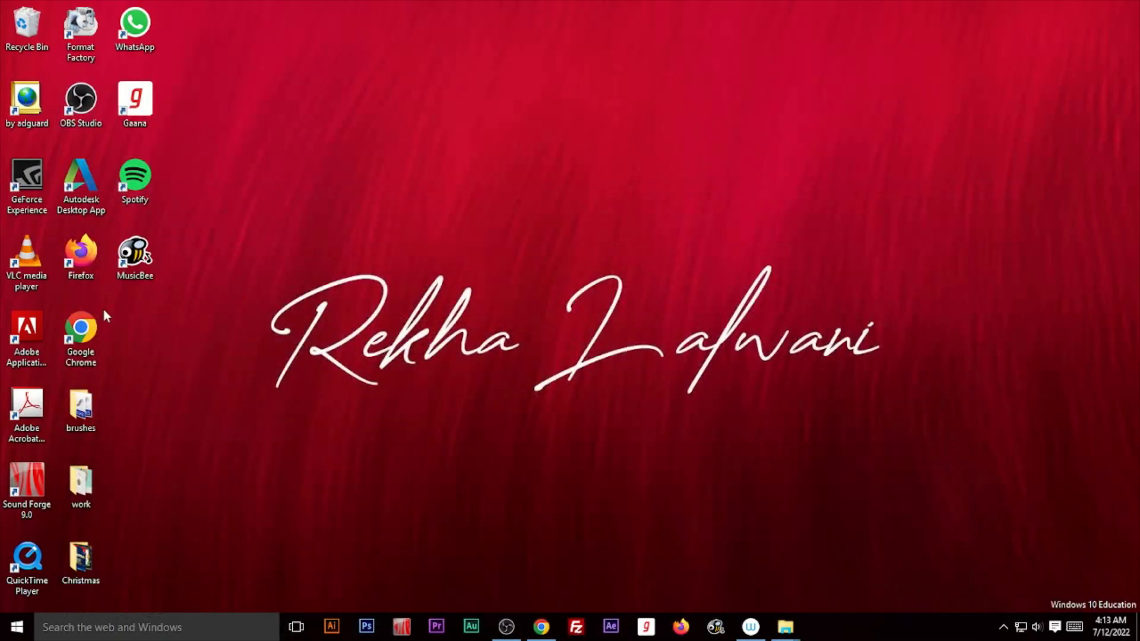
- Paste the Mandala ABR file into the desktop 'brushes' folder
double_click(81, 409)
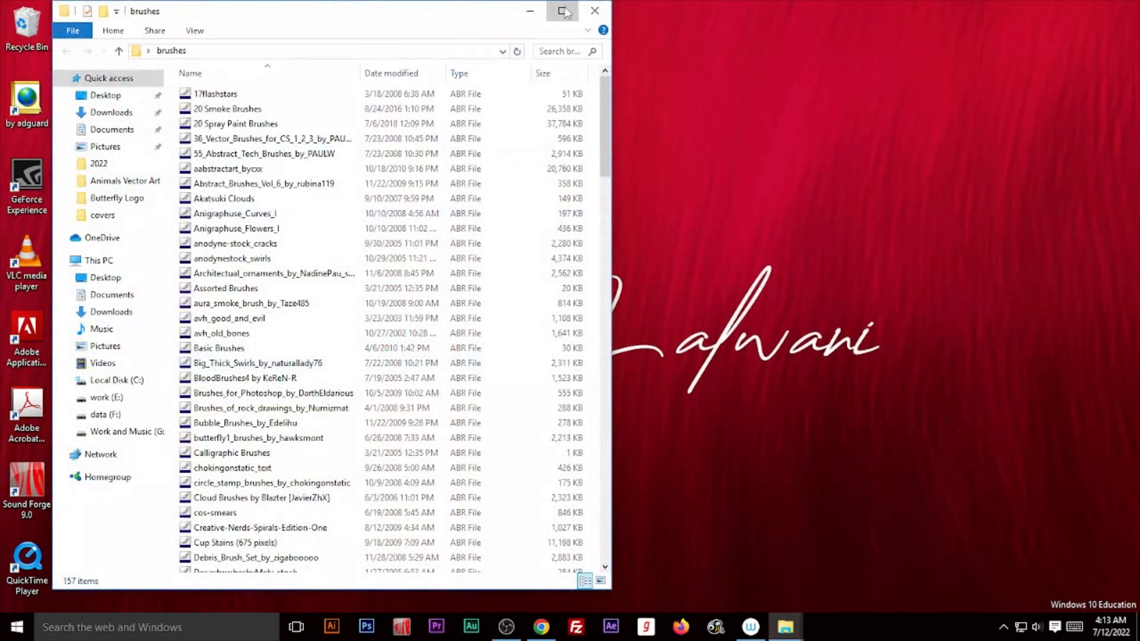
left_click(563, 8)
right_click(678, 206)
left_click(712, 303)
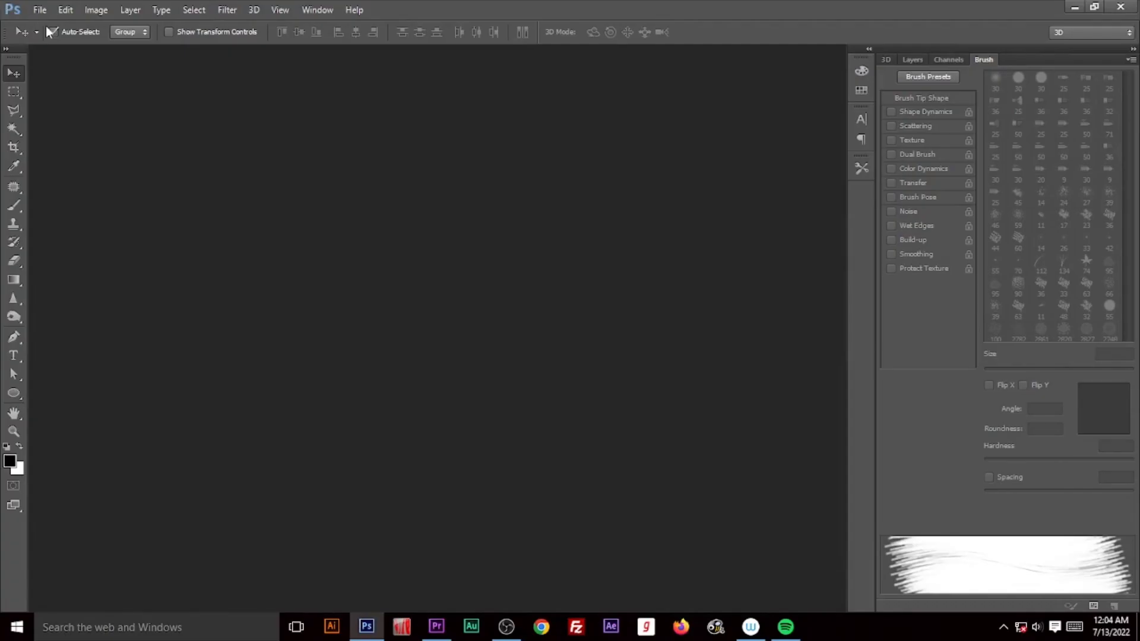
left_click(40, 9)
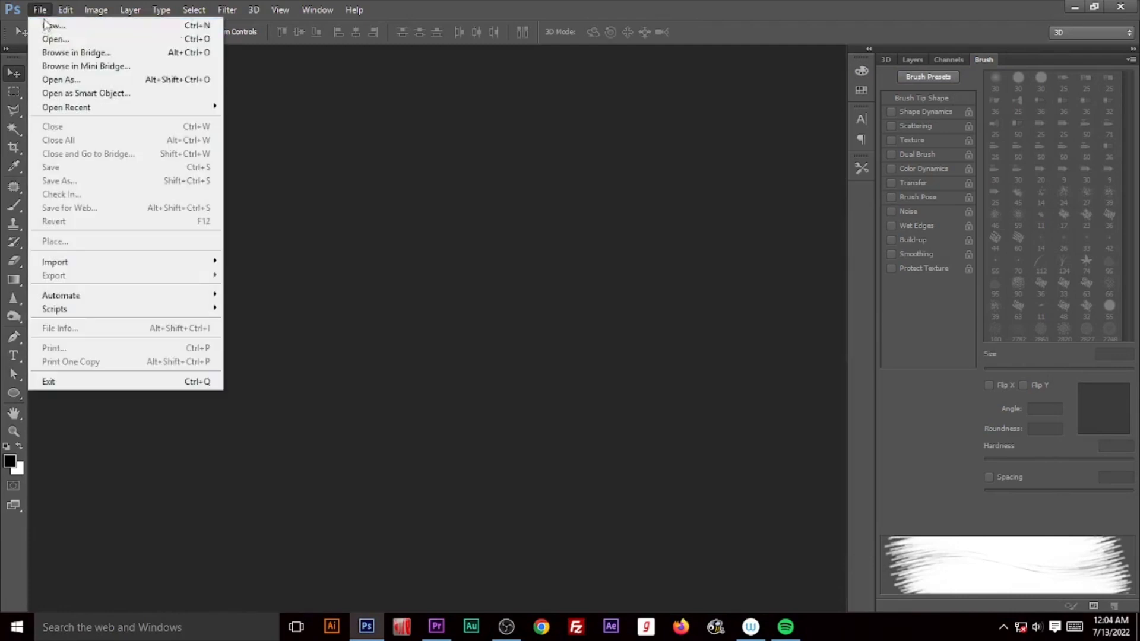
- Create a blank 1600 × 1200 document from the Web preset and select the Brush tool
left_click(46, 27)
left_click(493, 175)
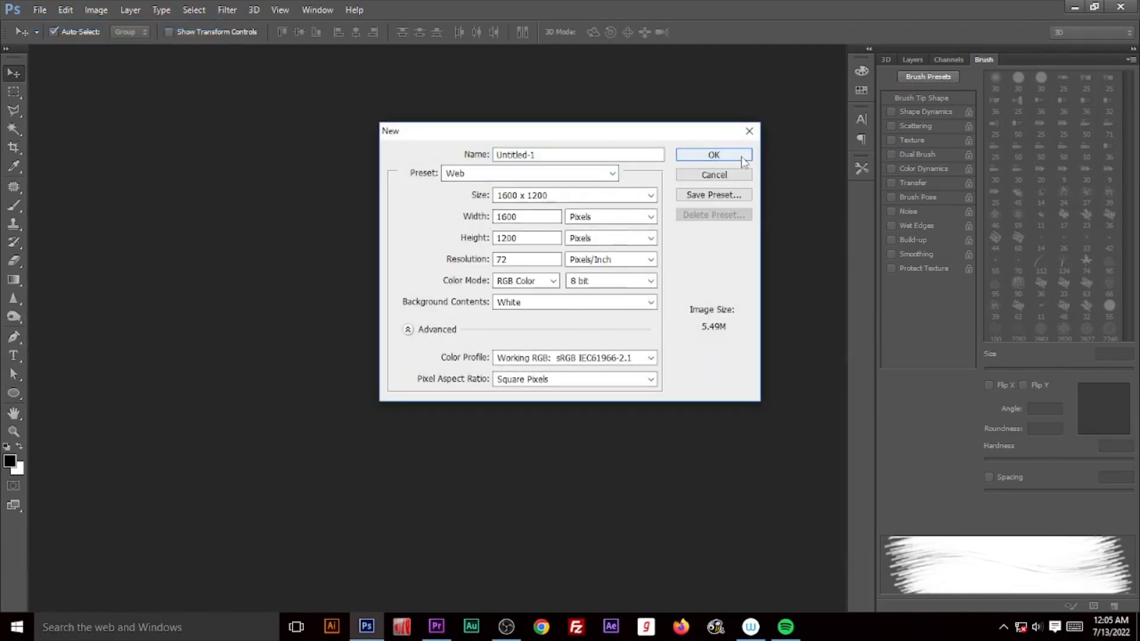
left_click(714, 154)
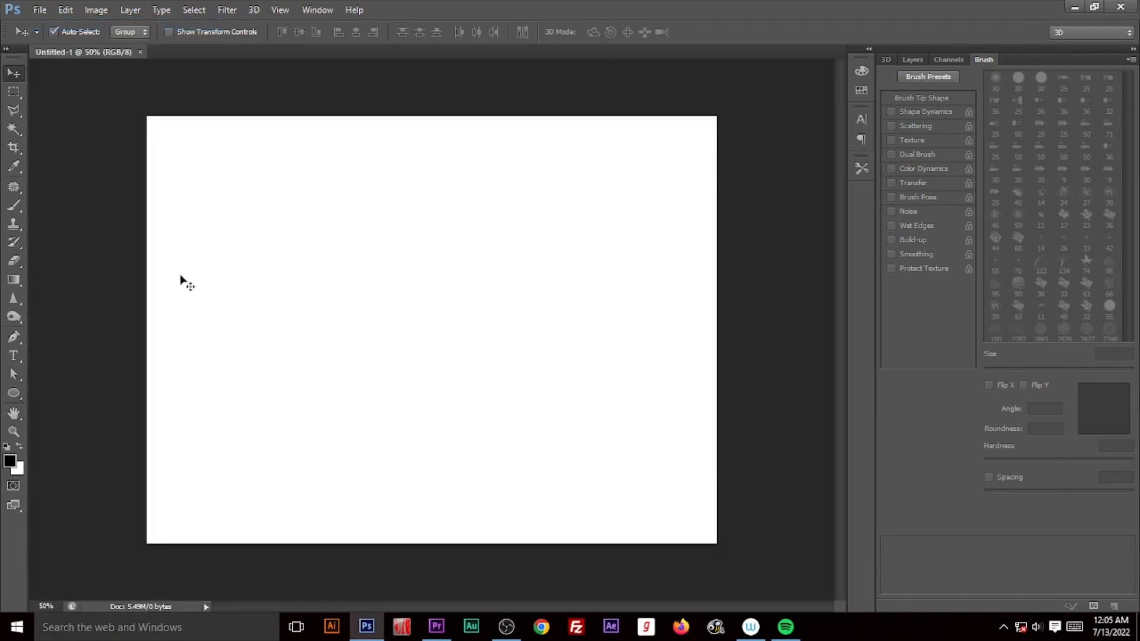
left_click(14, 204)
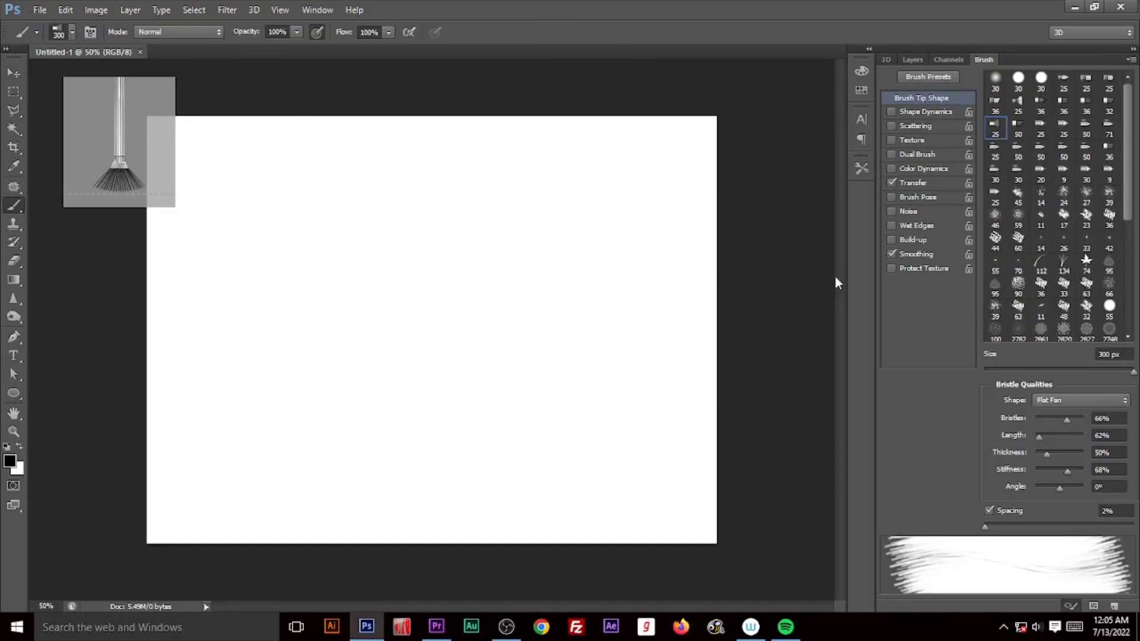
- Show the Brush Presets panel, dock it beside the other panels, and pick a different preset
left_click(317, 10)
left_click(325, 133)
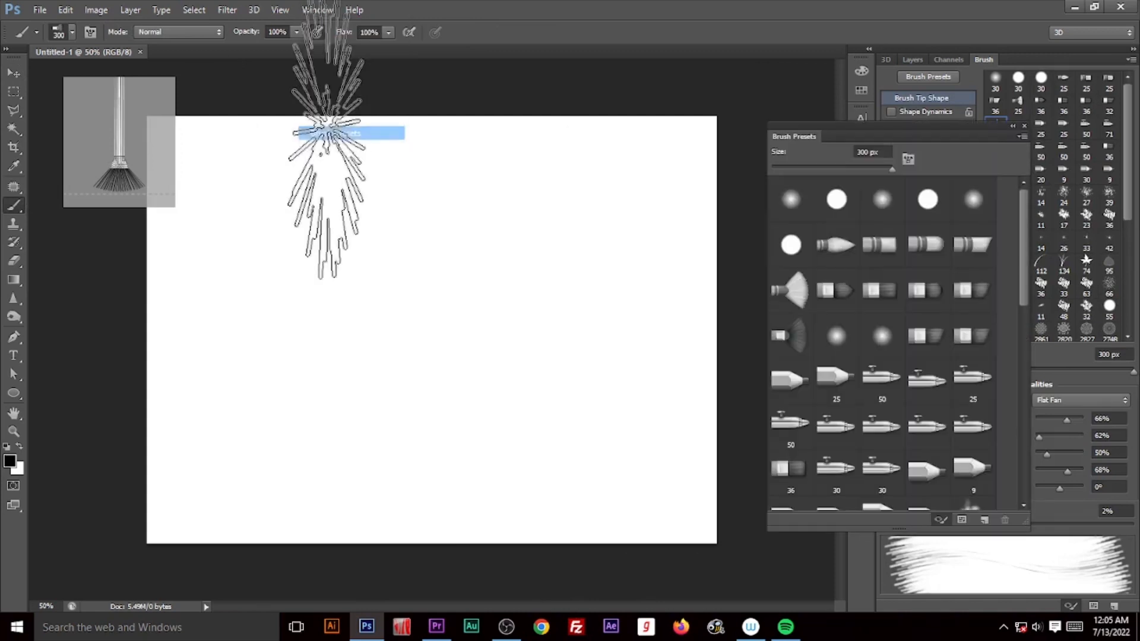
left_click_drag(878, 135, 997, 63)
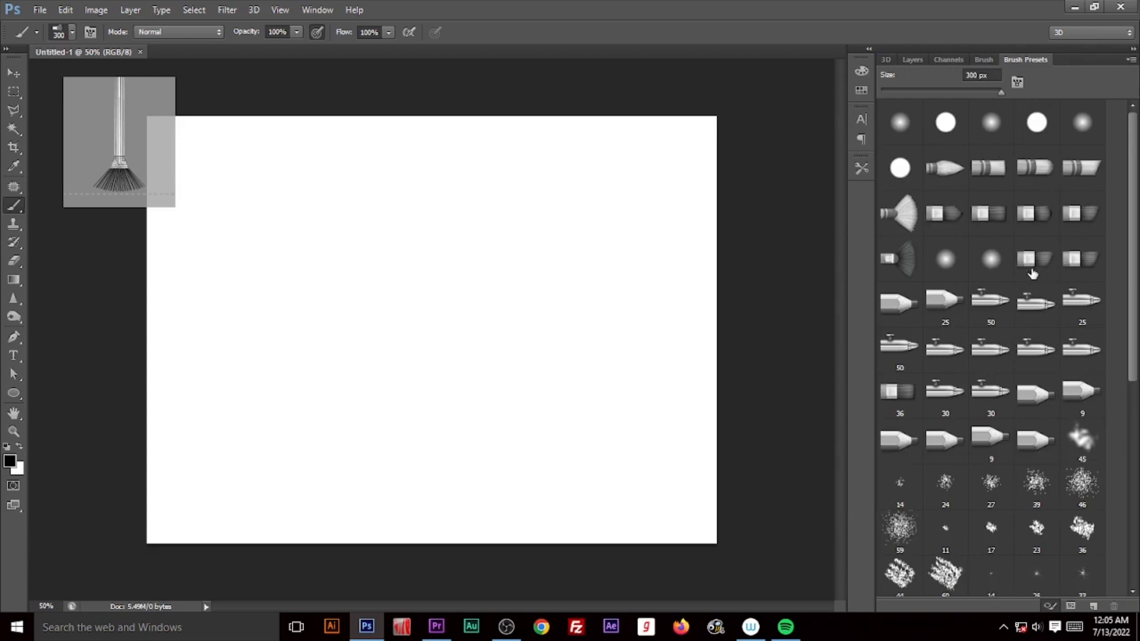
scroll(1034, 276, "down", 3)
scroll(970, 337, "down", 1)
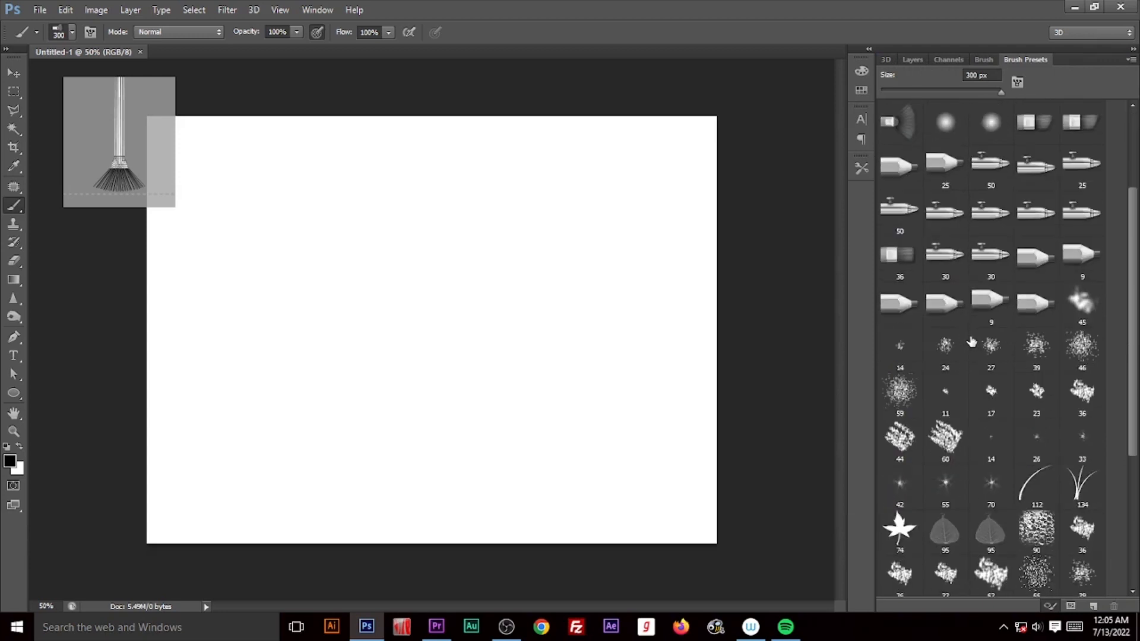
scroll(971, 340, "down", 1)
left_click(1036, 211)
- Paint two wavy test strokes, then stamp grey leaves with the 95 px leaf brush
left_click_drag(359, 279, 591, 344)
left_click_drag(317, 412, 610, 425)
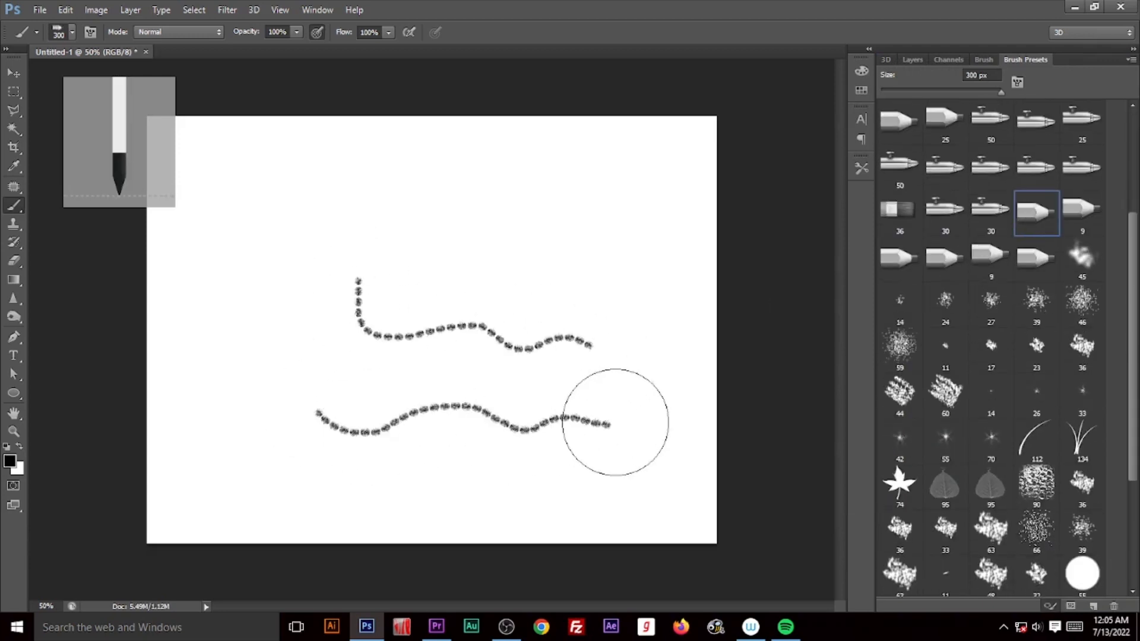
left_click(946, 484)
mouse_move(415, 176)
left_mouse_down()
mouse_move(389, 241)
mouse_move(531, 294)
mouse_move(385, 484)
mouse_move(472, 486)
left_mouse_up()
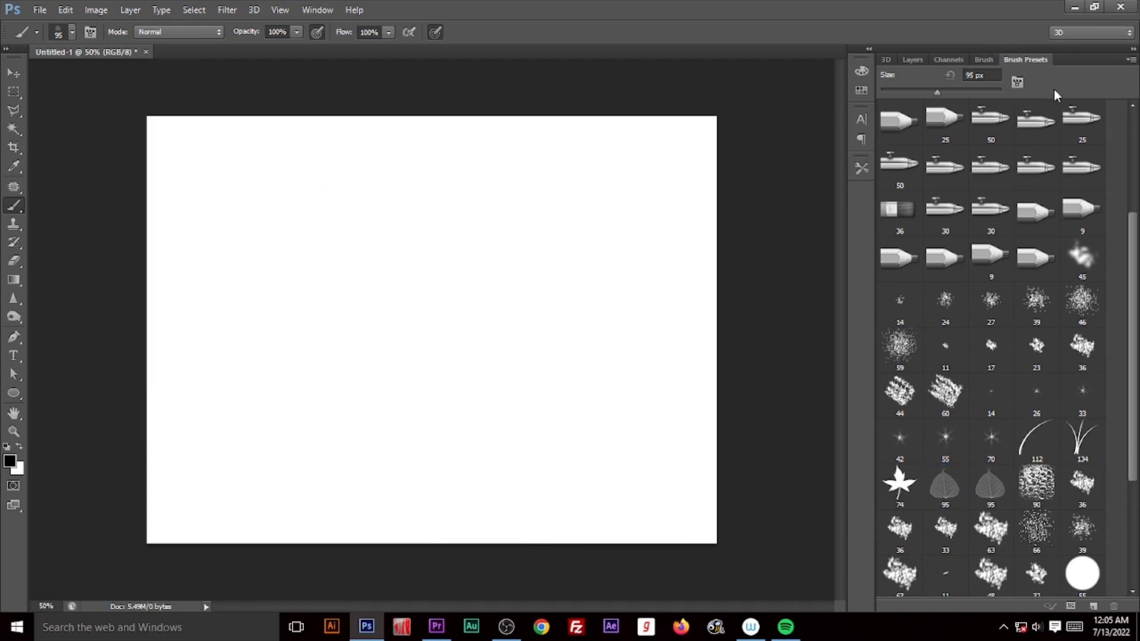
- Switch the brush presets display through small and stroke thumbnails to large thumbnails
left_click(1131, 60)
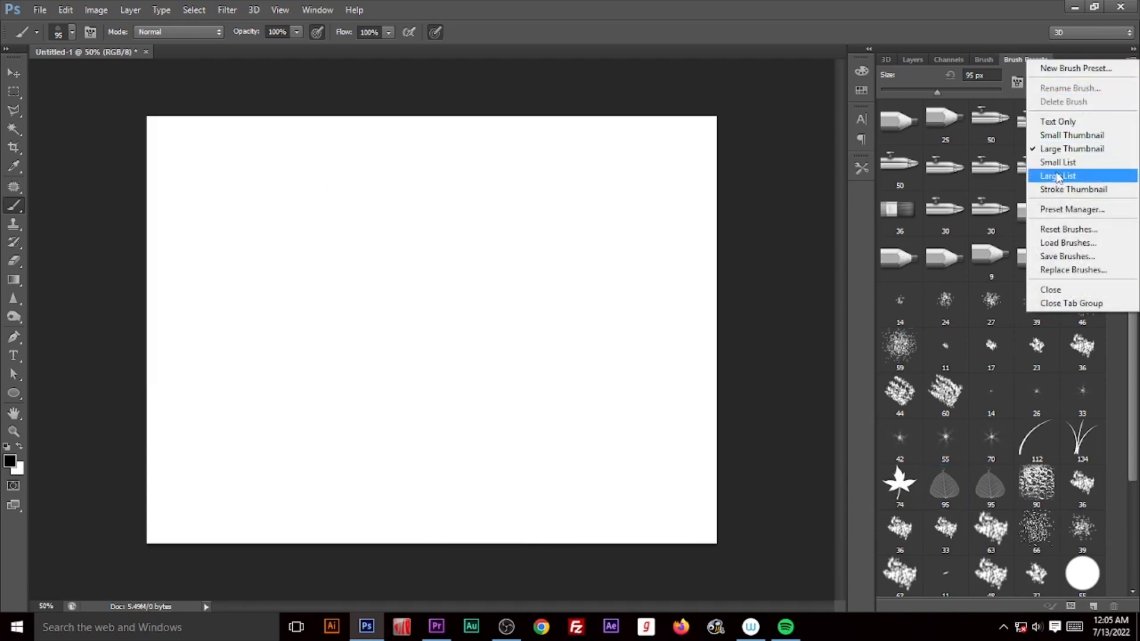
left_click(1066, 136)
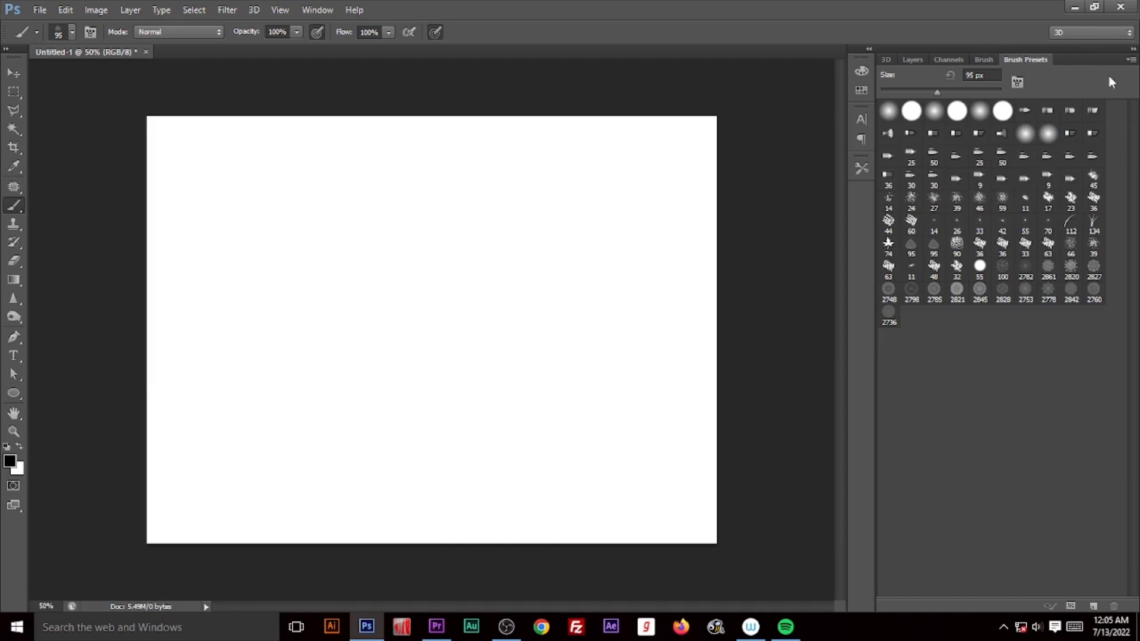
left_click(1131, 60)
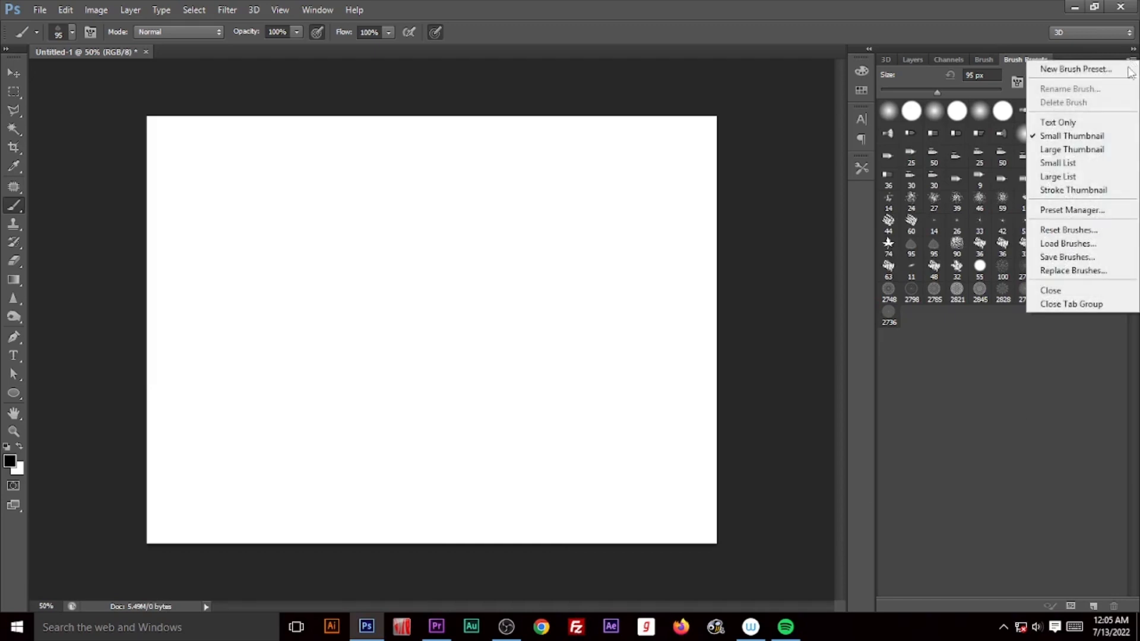
left_click(1076, 190)
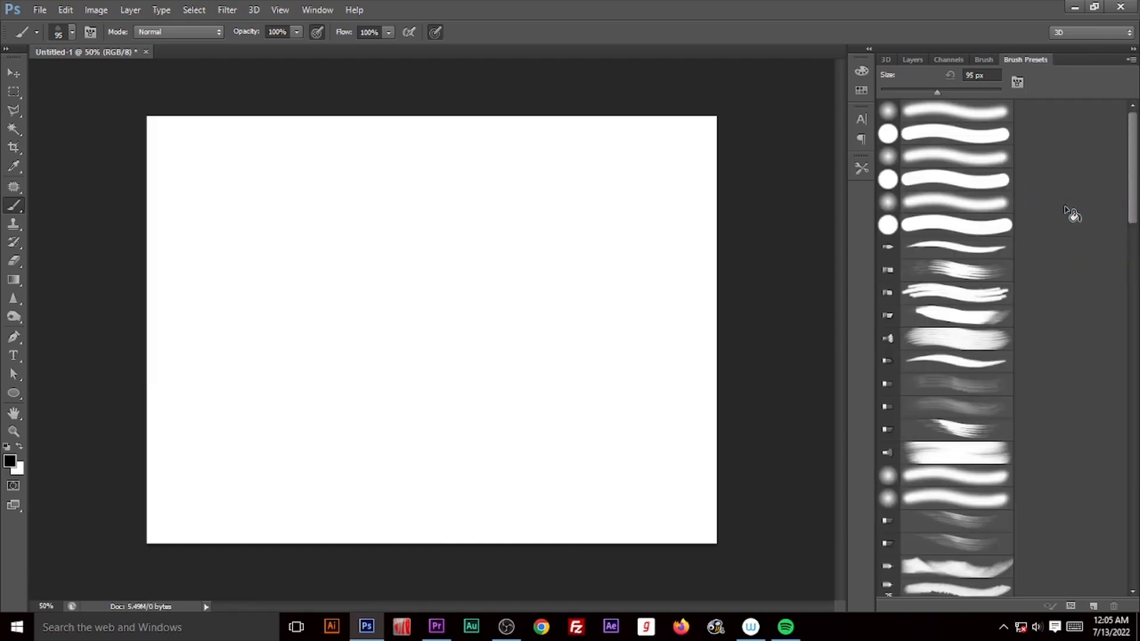
left_click(1130, 62)
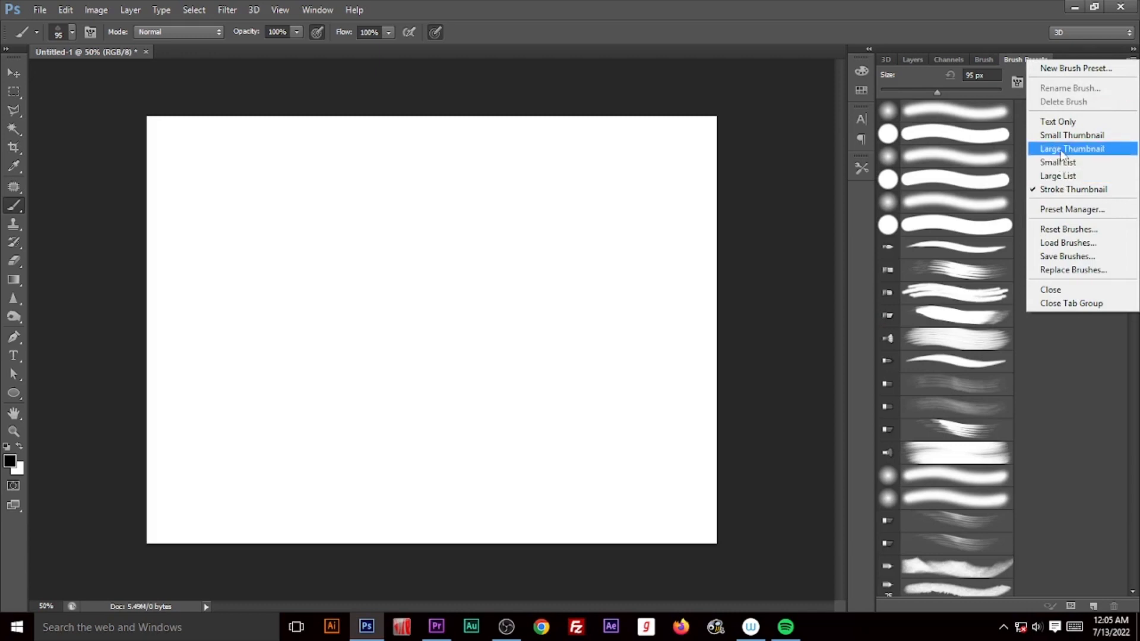
left_click(1062, 150)
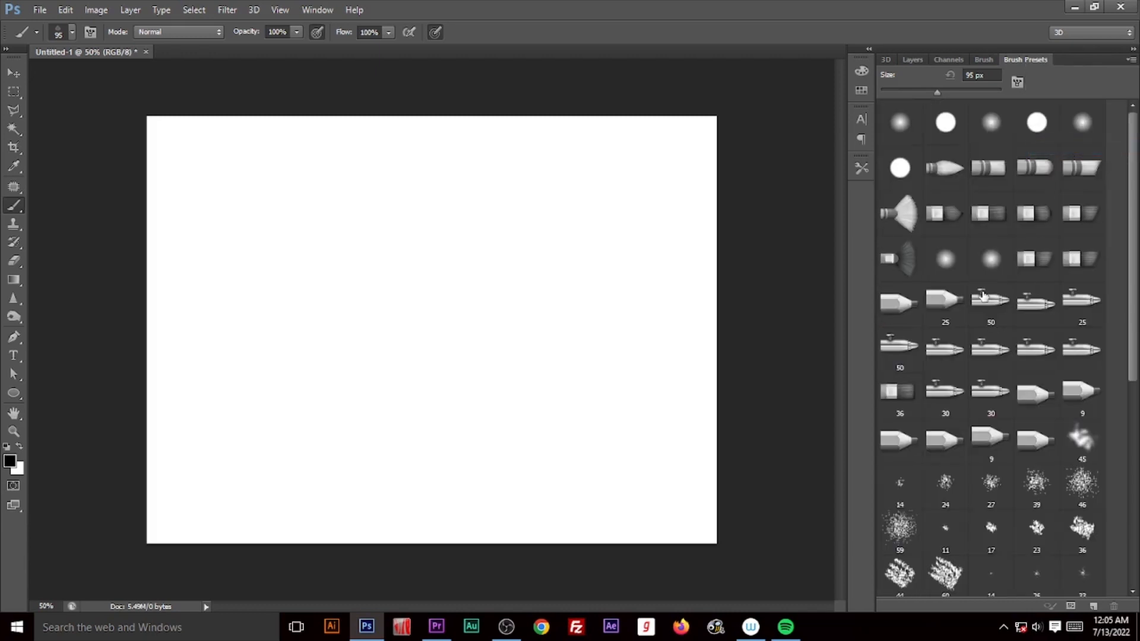
right_click(835, 628)
- Search the desktop brushes folder for 'mandala' and load the Free Mandala Photoshop Brushes 14 pack
left_click(876, 543)
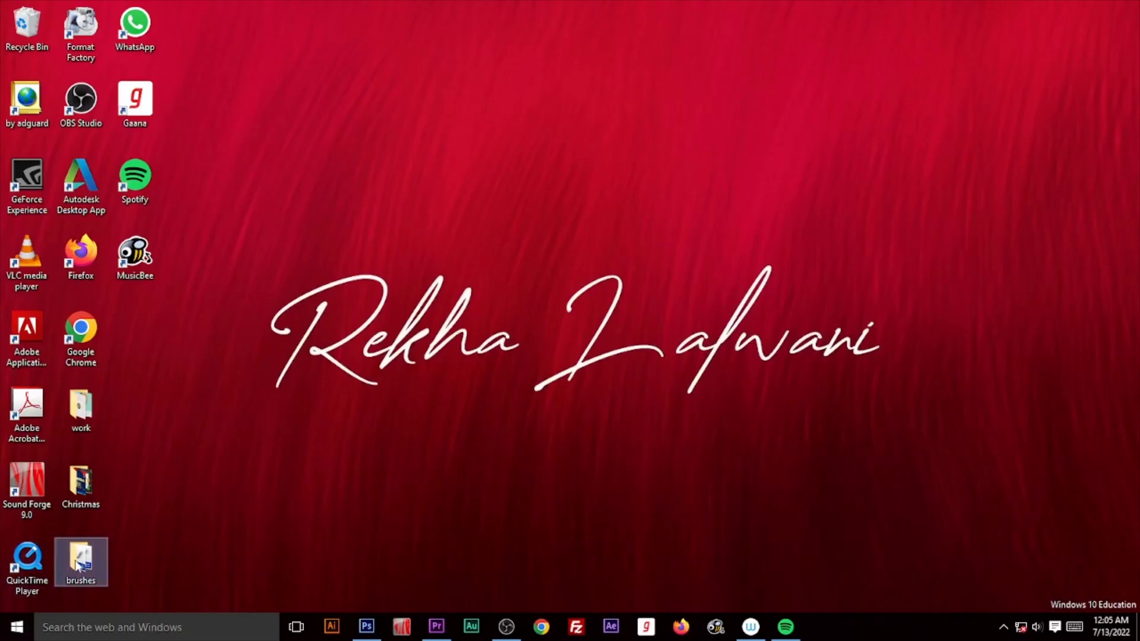
double_click(77, 566)
left_click(571, 9)
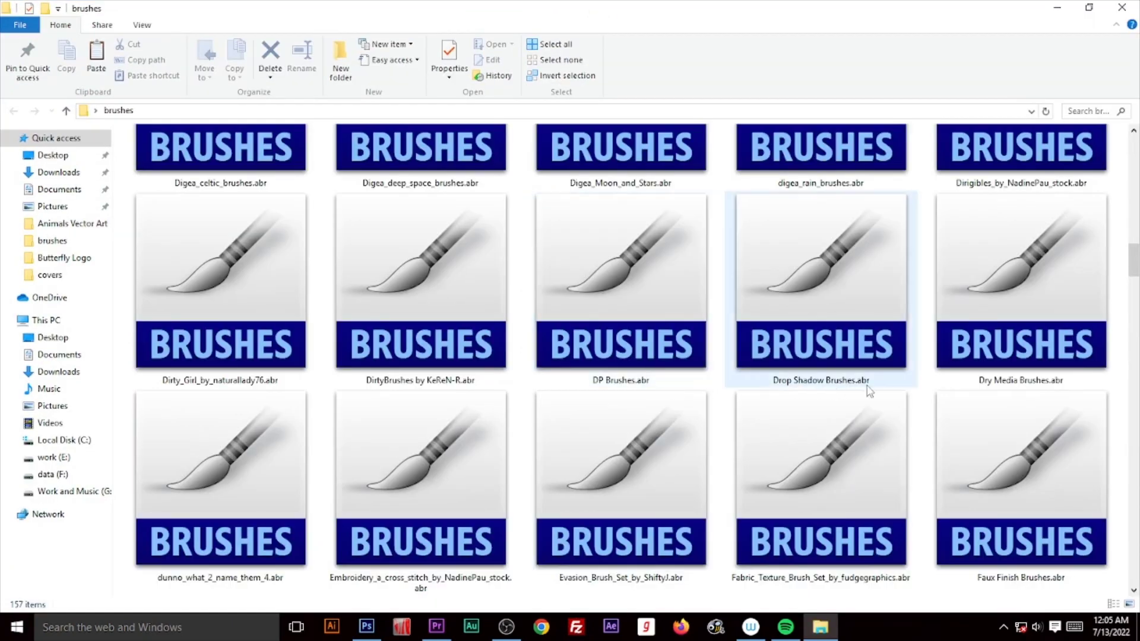
scroll(636, 318, "up", 10)
left_click(1094, 111)
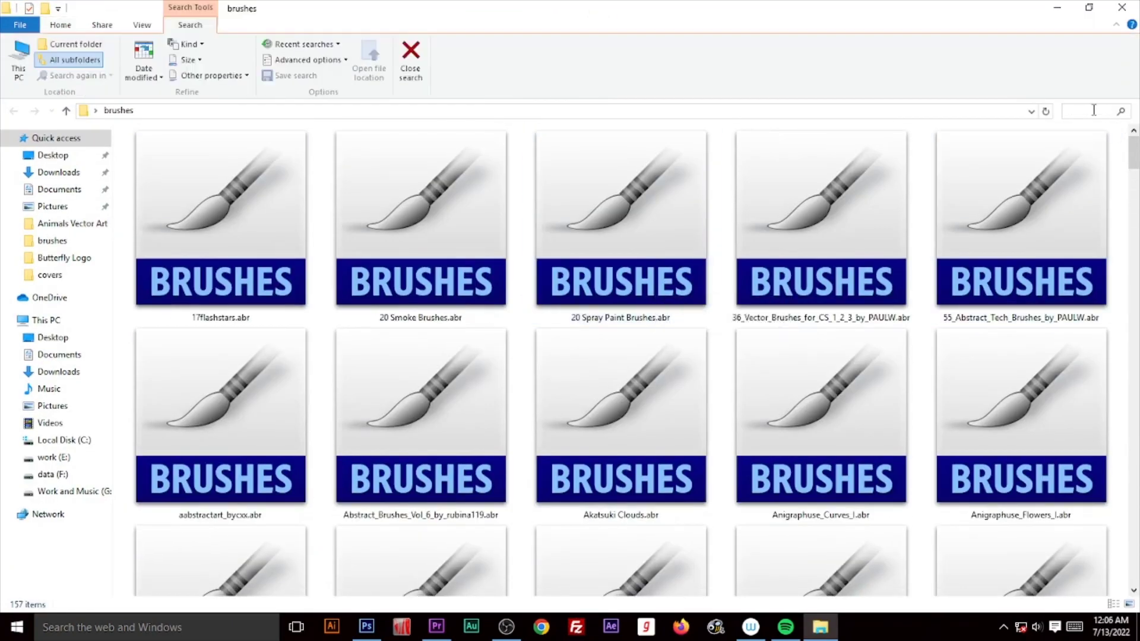
type("mandala")
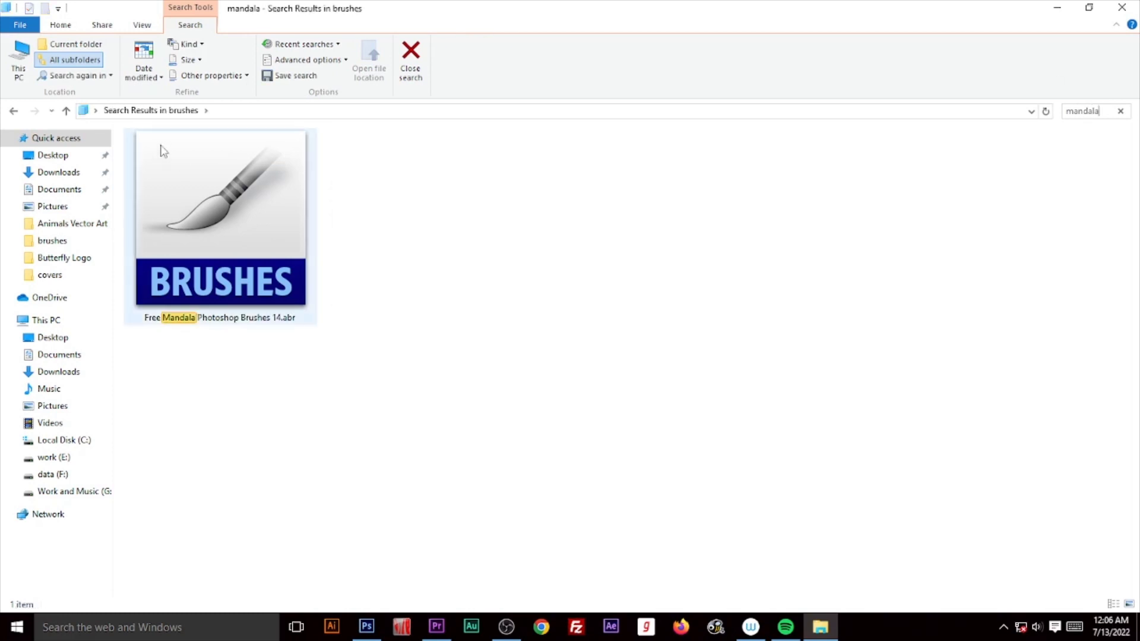
double_click(189, 206)
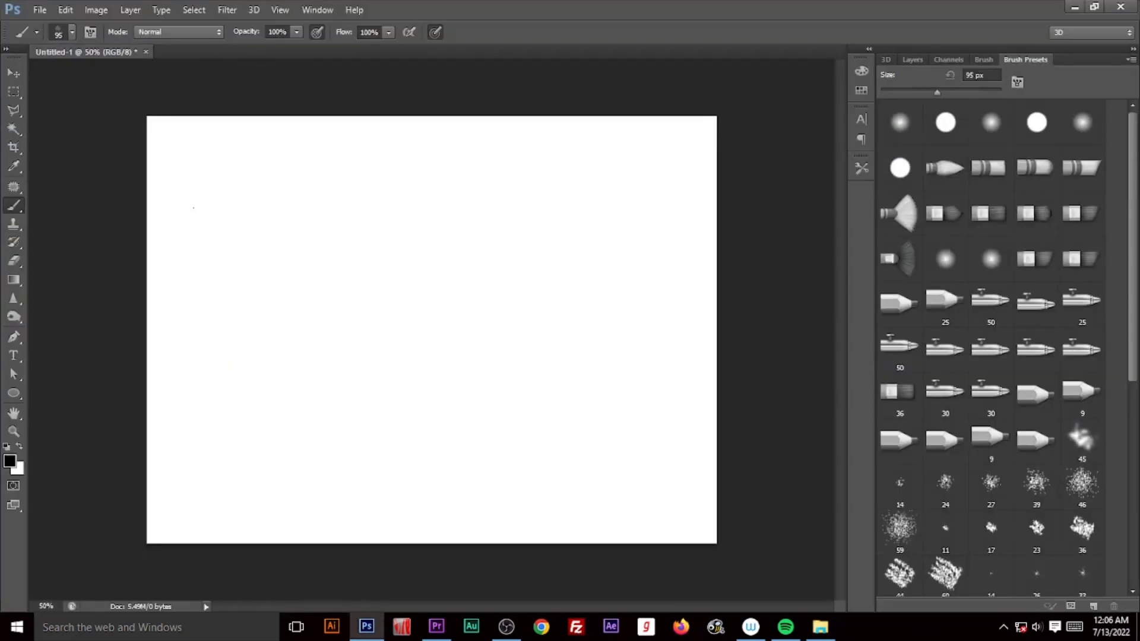
left_click_drag(1133, 309, 1124, 550)
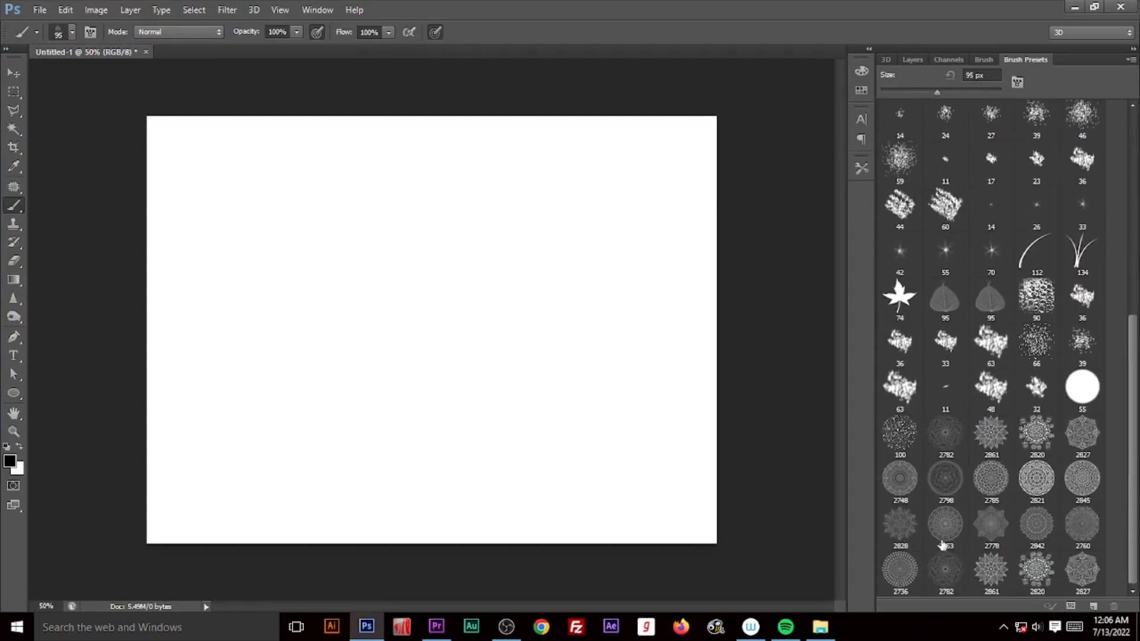
left_click(913, 60)
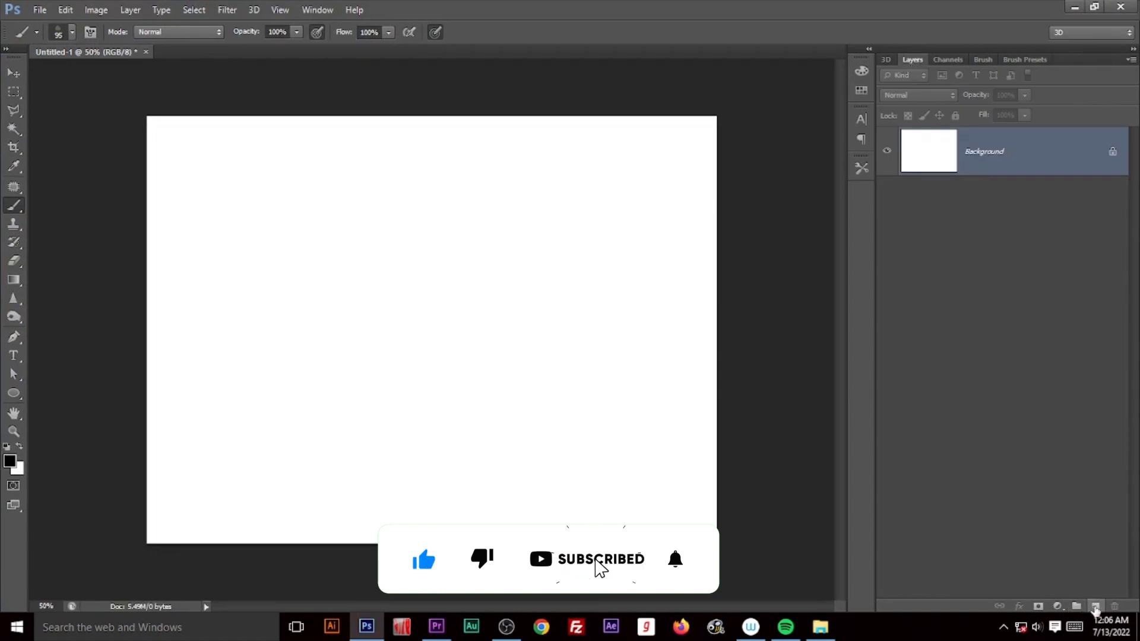
- Add a new layer and fill the Background layer with dark red (620707)
key("ctrl+shift+alt+n")
left_click(998, 235)
left_click(10, 461)
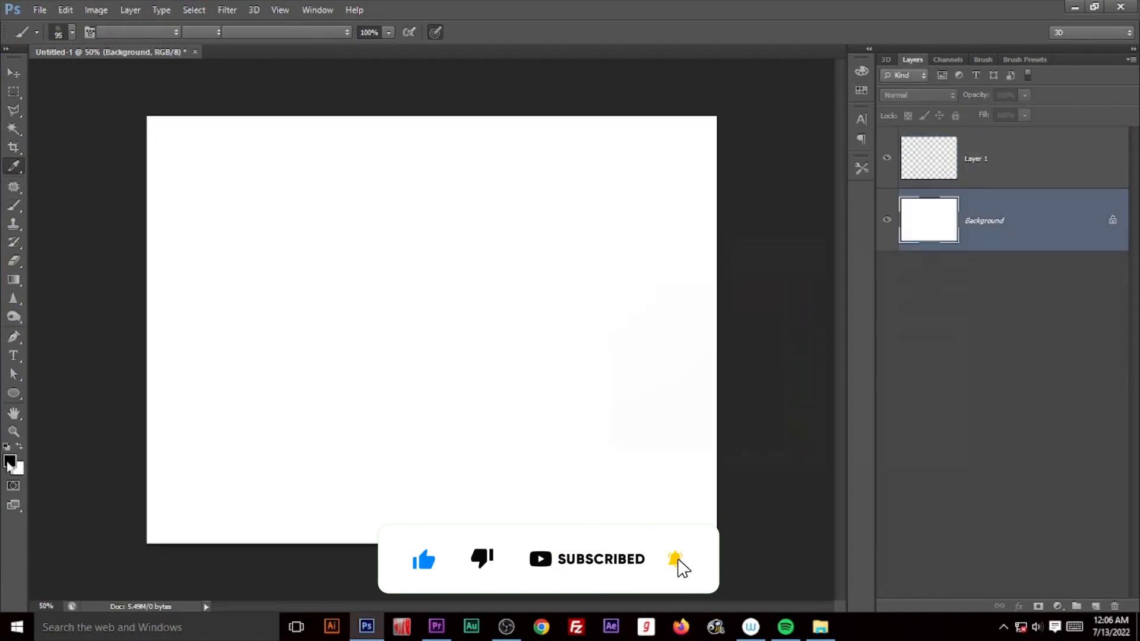
left_click_drag(658, 387, 770, 386)
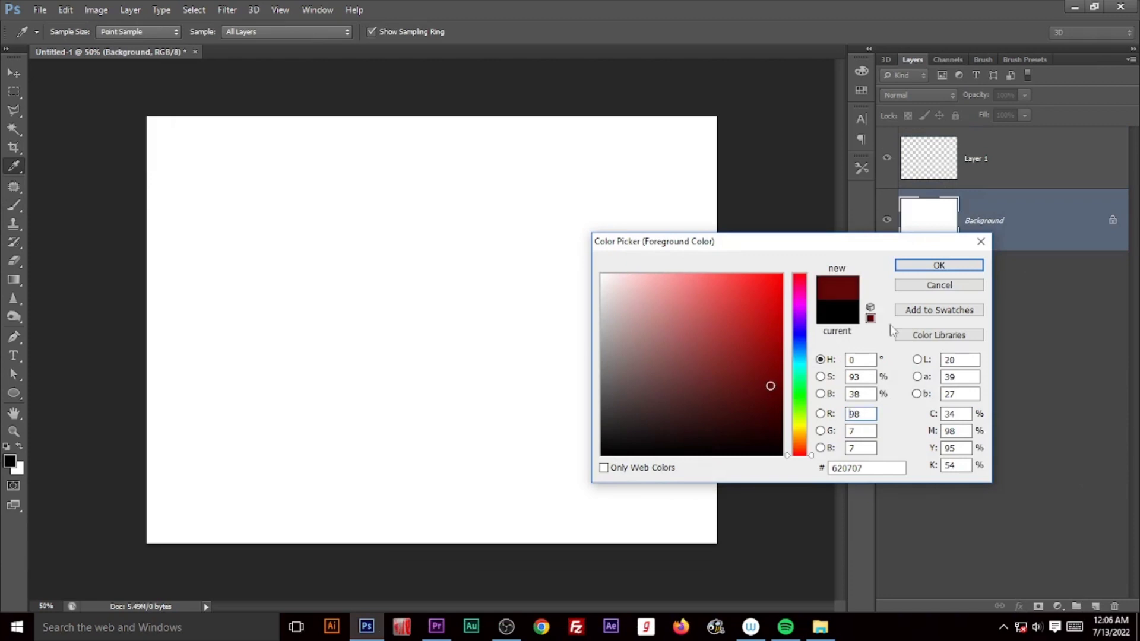
left_click(913, 268)
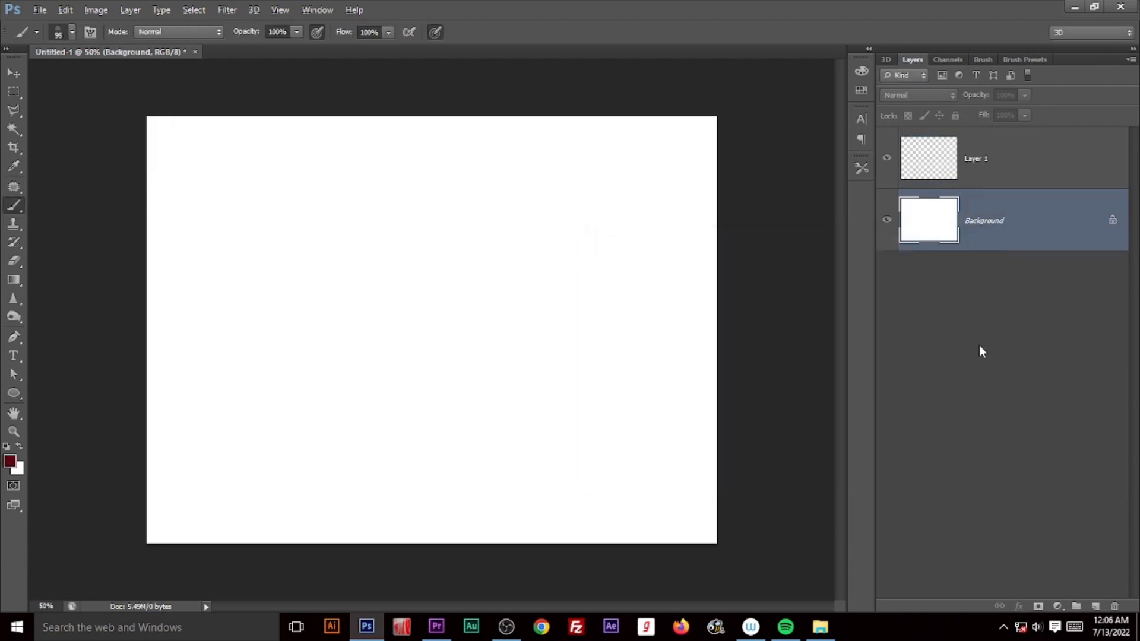
key("alt+BackSpace")
- Select Layer 1 and set the foreground colour to light peach
left_click(1018, 172)
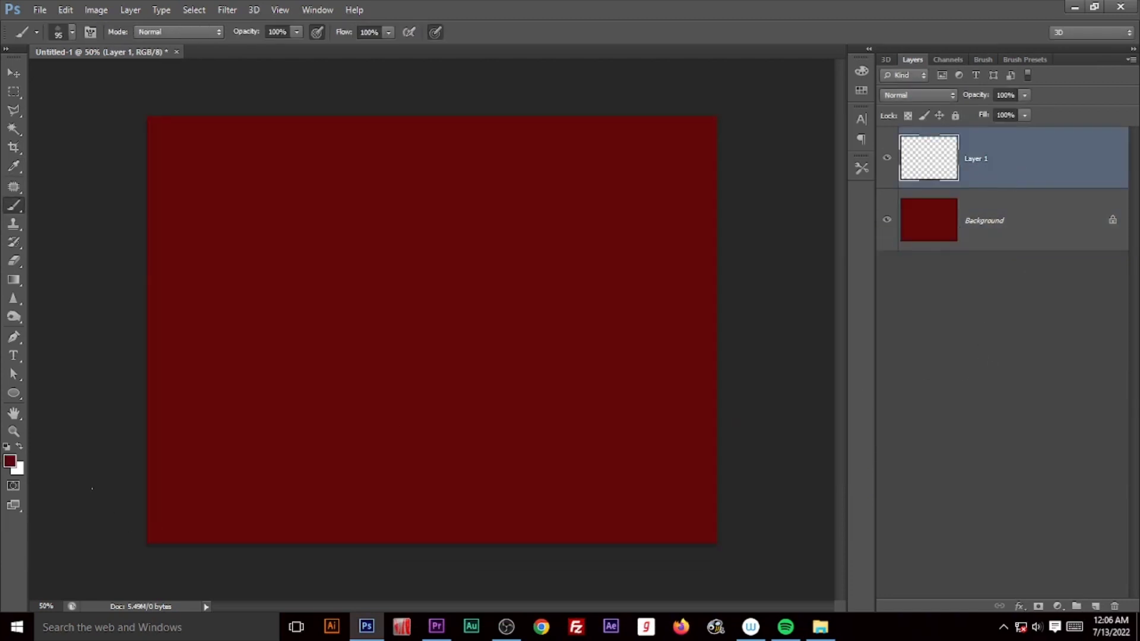
left_click(13, 464)
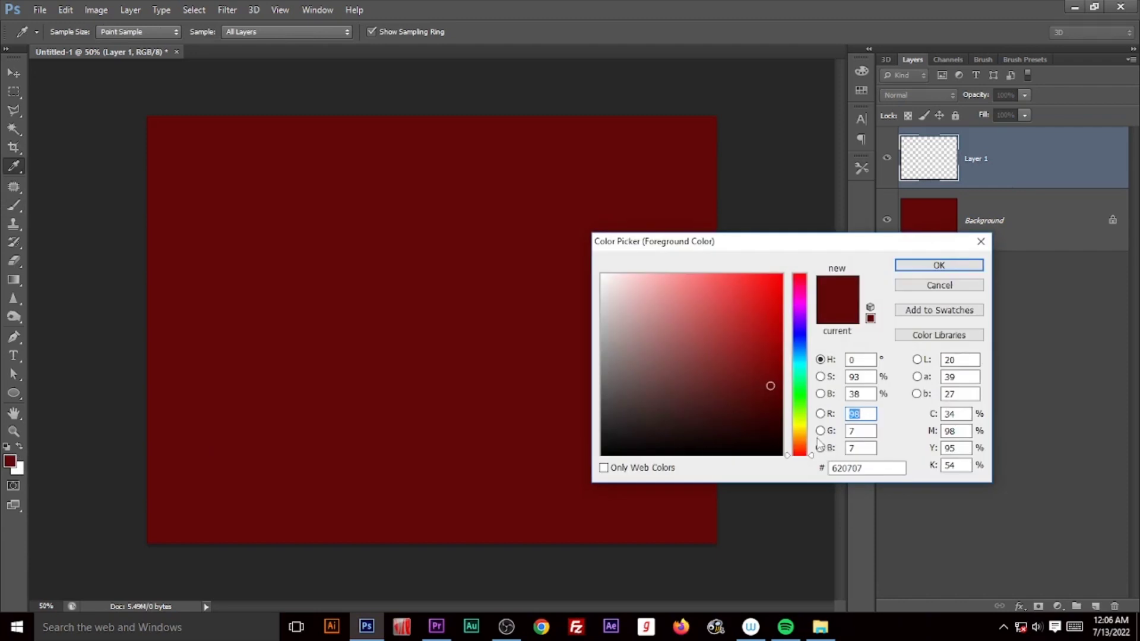
left_click_drag(802, 441, 802, 430)
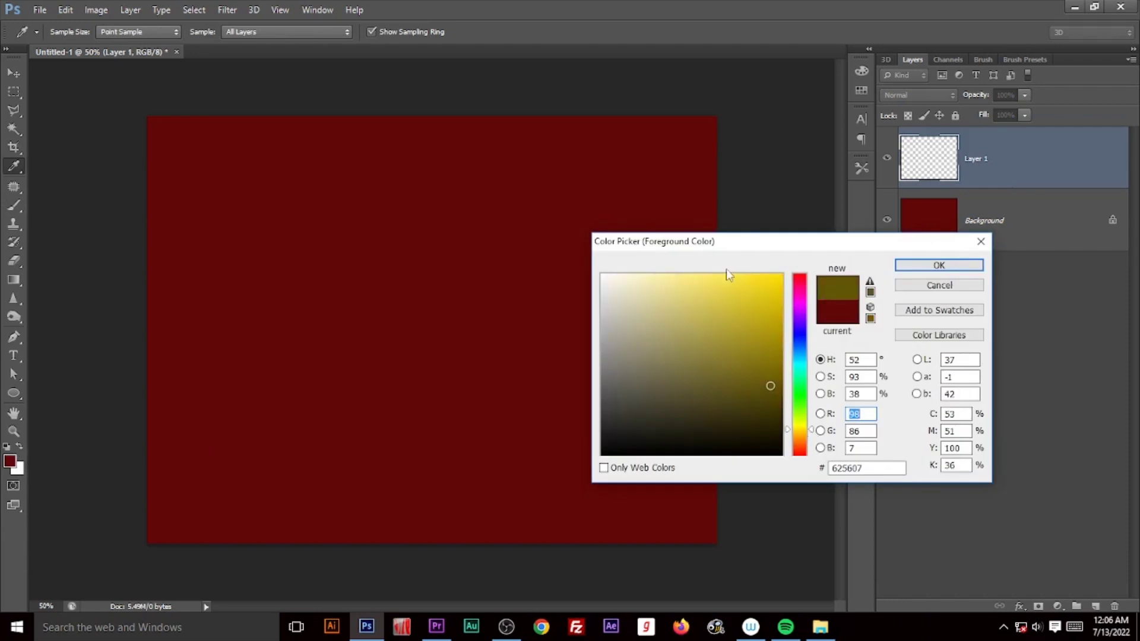
left_click(799, 433)
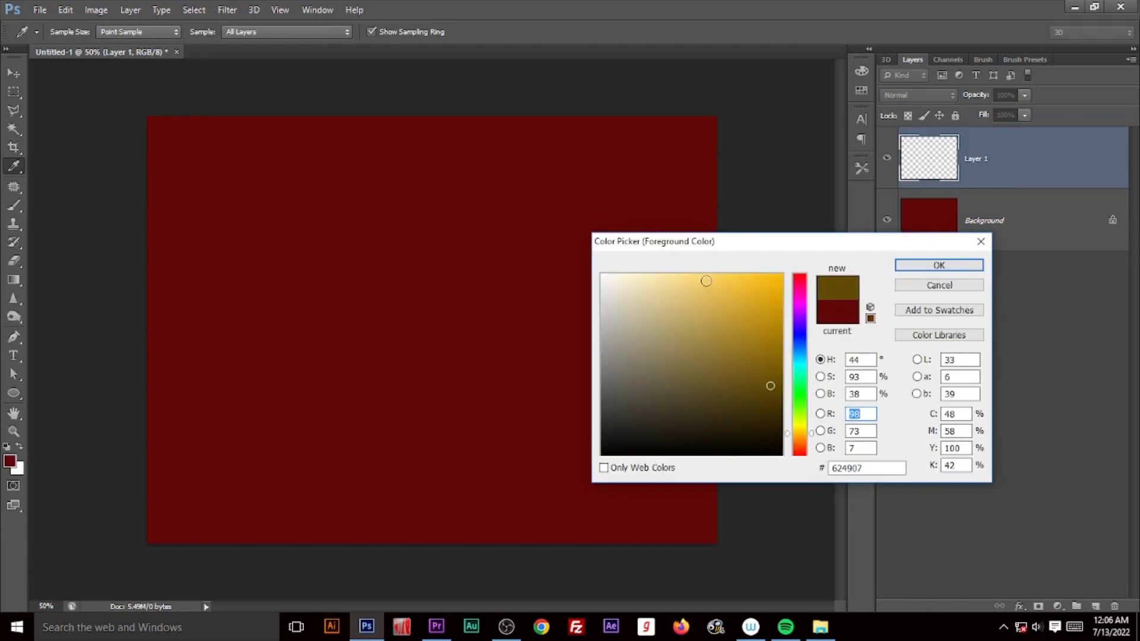
left_click_drag(706, 281, 677, 273)
left_click(939, 265)
key("b")
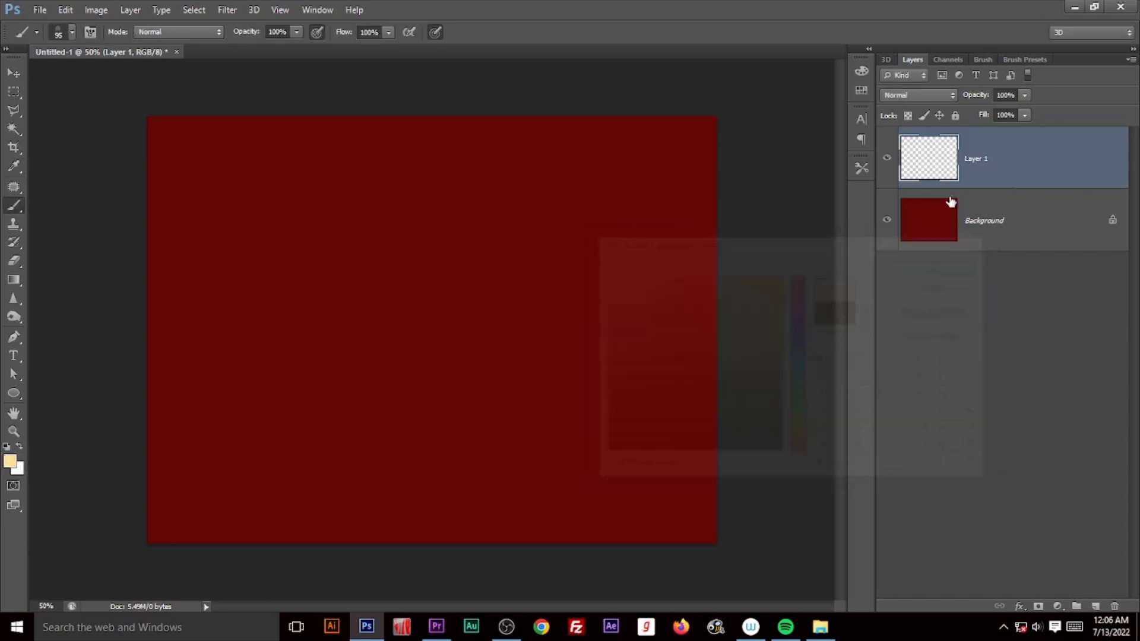
- Choose mandala brush 2820, shrink it slightly, and stamp it in the canvas centre on Layer 1
left_click(1026, 60)
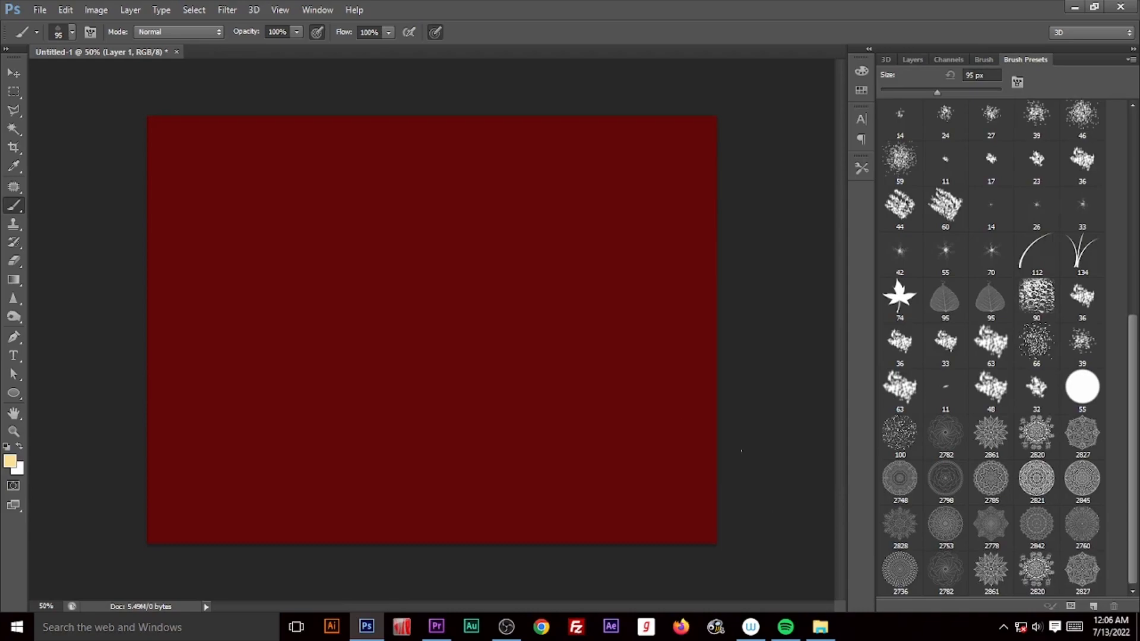
left_click(1039, 441)
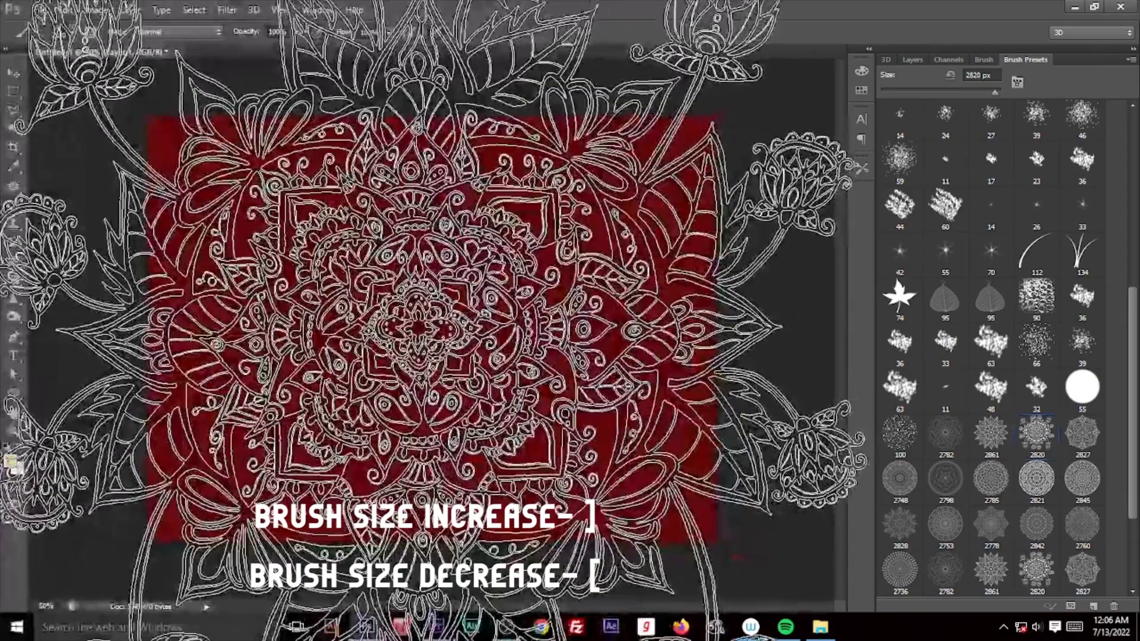
key("bracketleft")
key("bracketleft")
key("bracketleft")
key("bracketleft")
key("bracketleft")
key("bracketleft")
key("bracketleft")
key("bracketleft")
key("bracketleft")
key("bracketleft")
key("bracketleft")
key("bracketleft")
key("bracketleft")
key("bracketleft")
key("bracketleft")
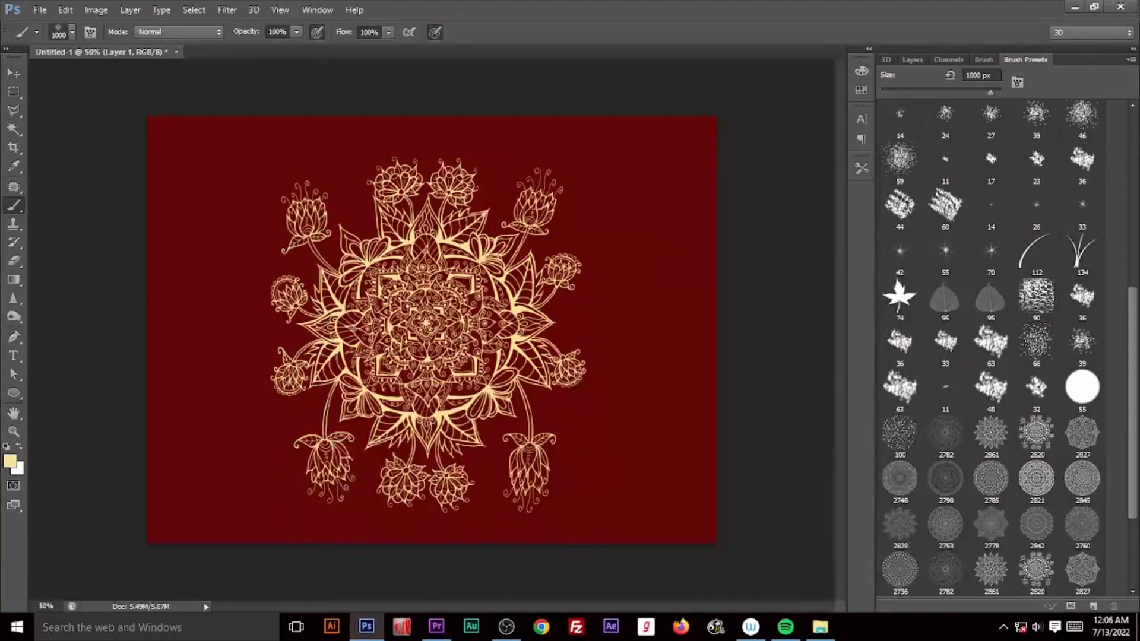
left_click(914, 60)
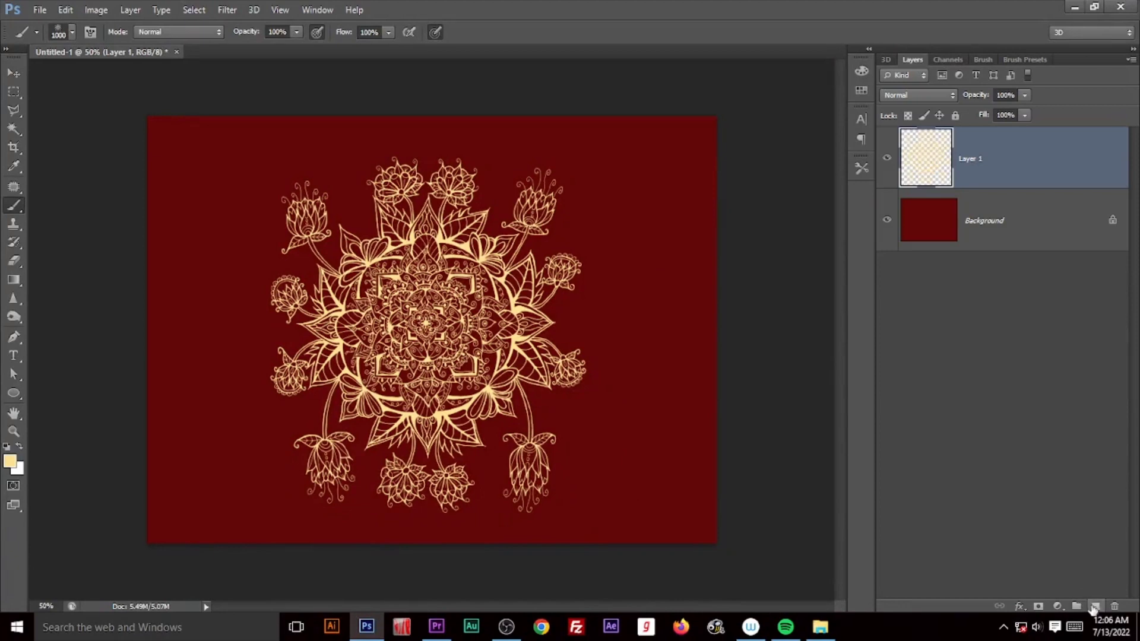
- Add Layer 2 and choose another mandala brush from the Brush Presets
left_click(1096, 606)
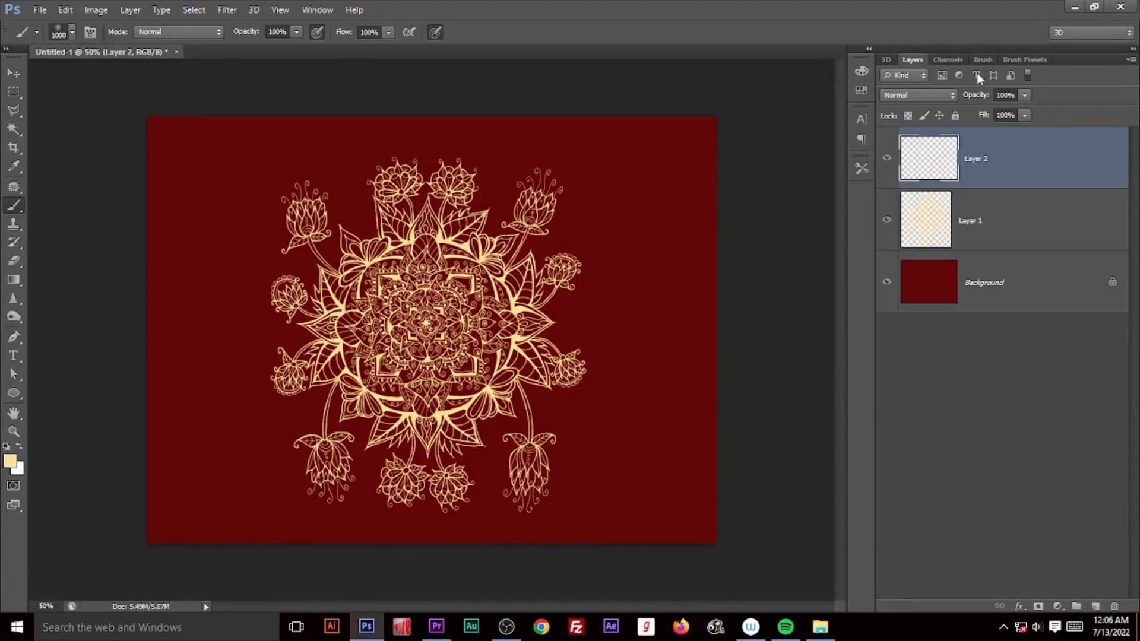
left_click(986, 60)
left_click(1025, 59)
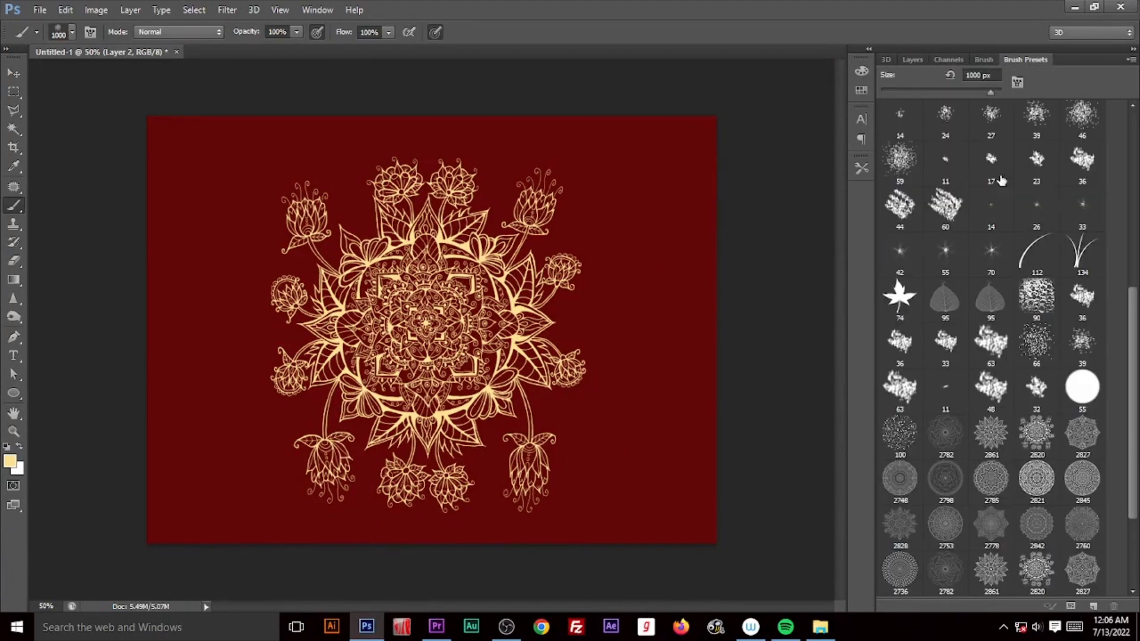
scroll(1012, 392, "down", 3)
scroll(915, 379, "down", 2)
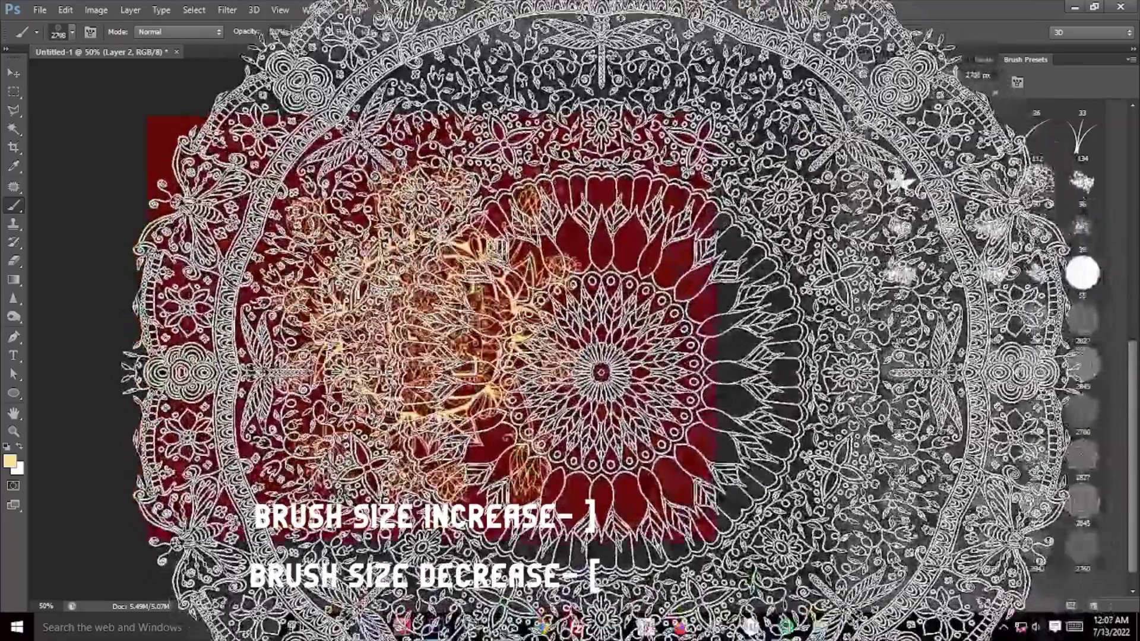
- Shrink the brush and stamp partial mandalas at the canvas's right and left edges
key("bracketleft")
key("bracketleft")
key("bracketleft")
key("bracketleft")
key("bracketleft")
key("bracketleft")
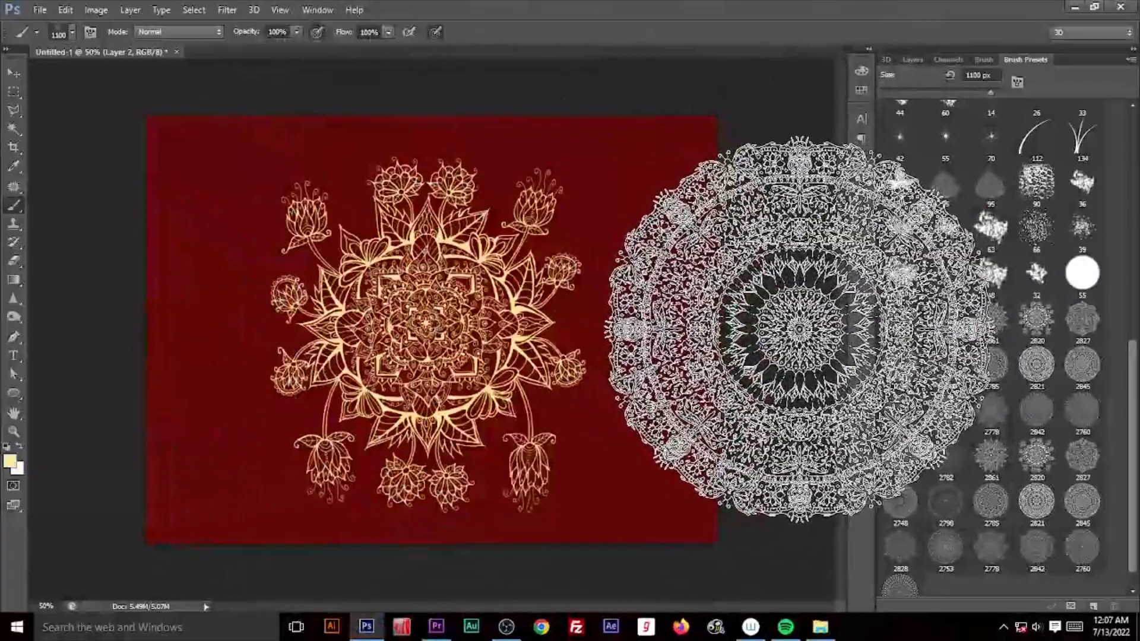
left_click(799, 329)
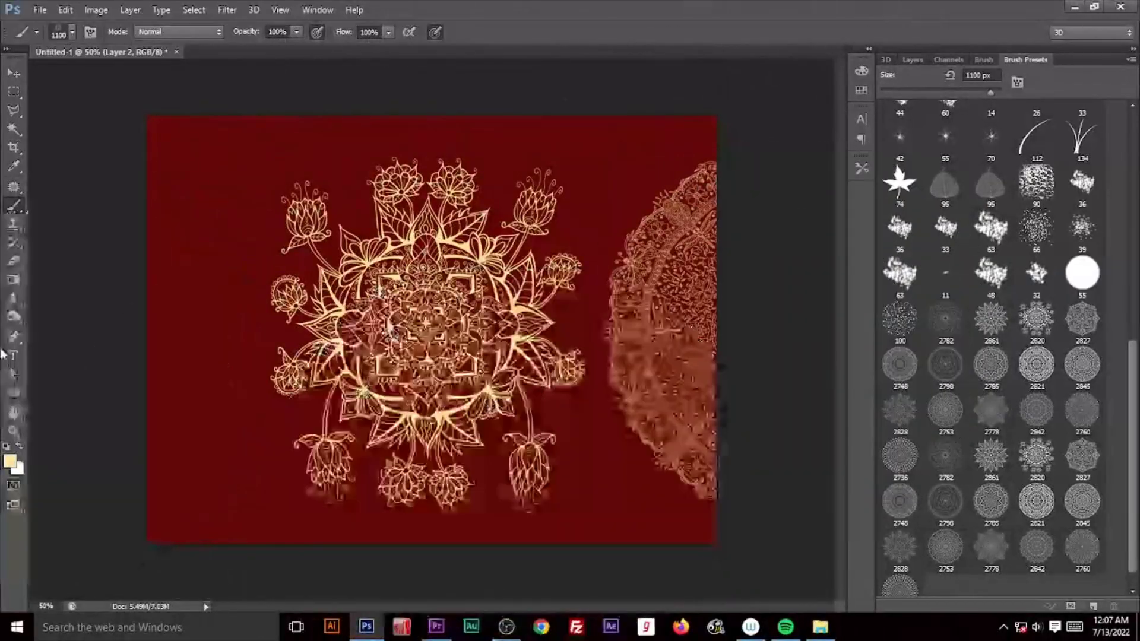
left_click(50, 329)
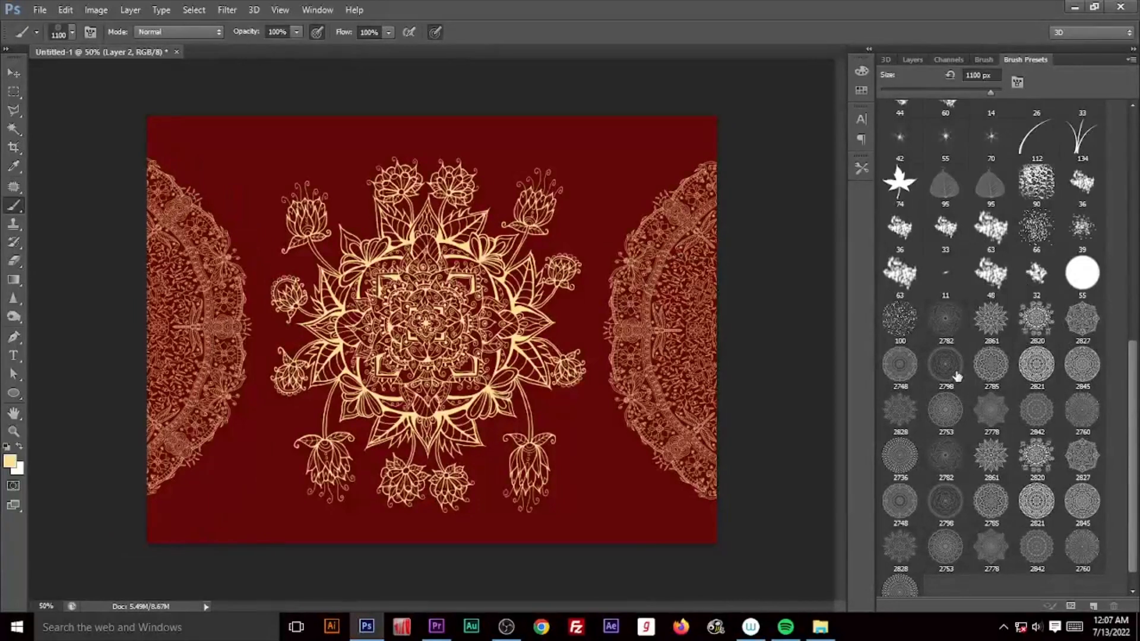
left_click(913, 60)
left_click(912, 97)
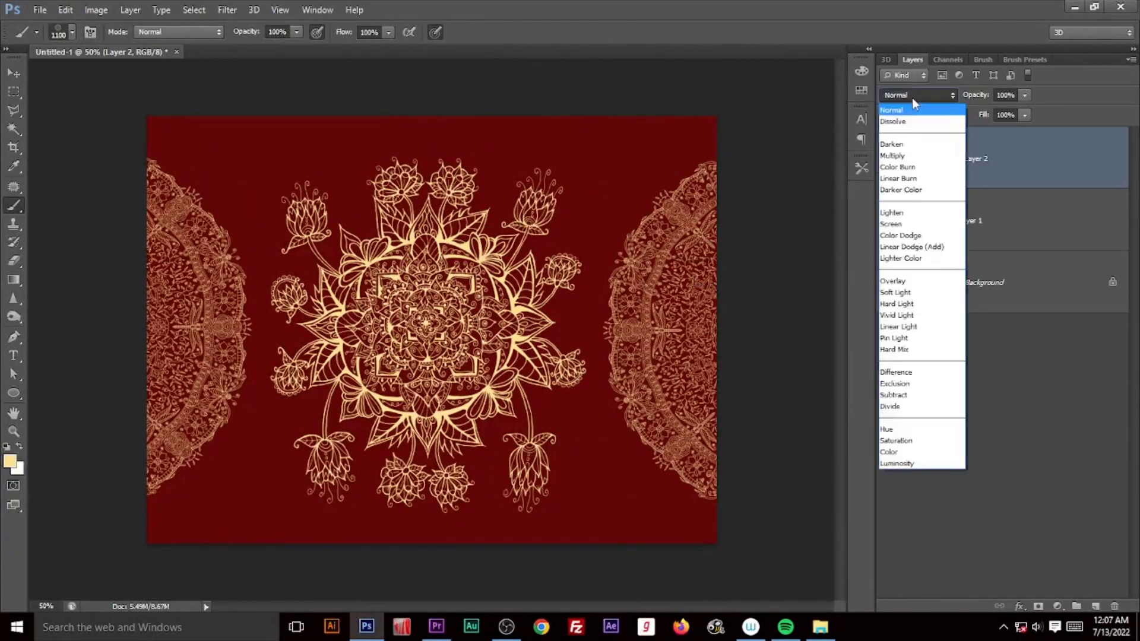
- Set Layer 1's blend mode to Overlay after briefly trying Soft Light
scroll(912, 98, "down", 1)
scroll(912, 97, "down", 1)
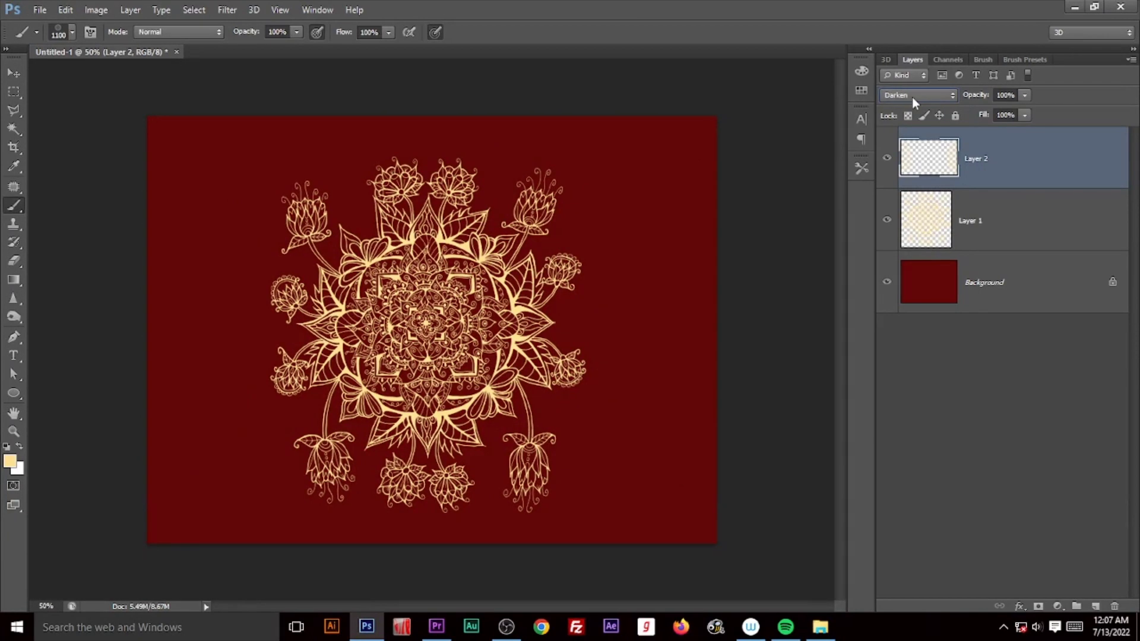
scroll(912, 97, "down", 1)
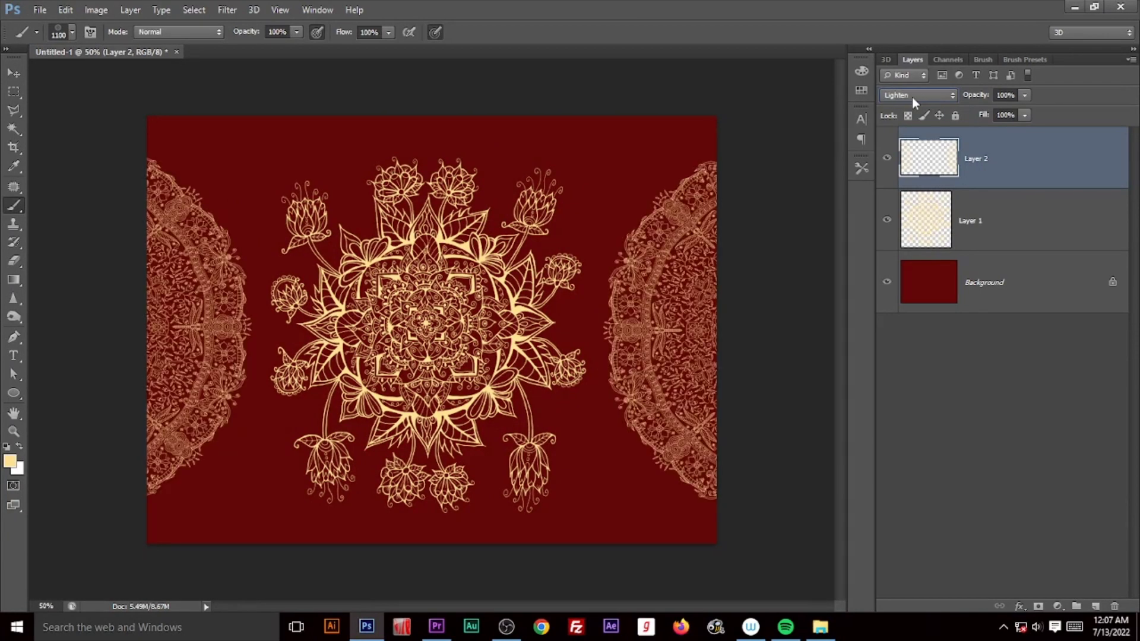
scroll(912, 97, "down", 1)
scroll(912, 98, "down", 1)
scroll(913, 98, "up", 1)
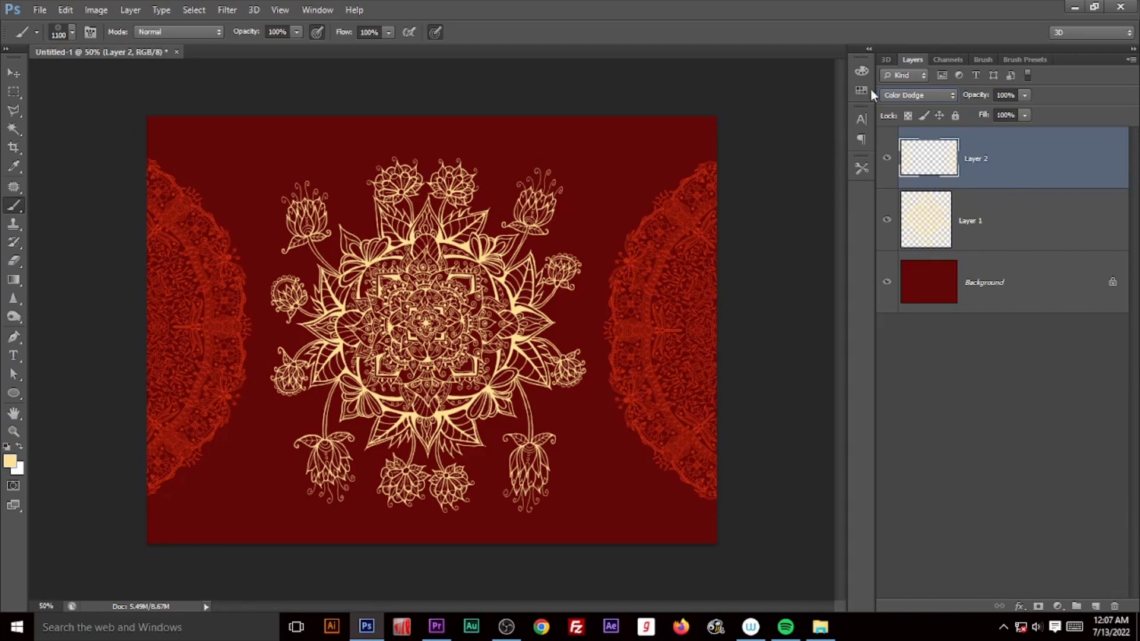
left_click(1004, 214)
left_click(914, 95)
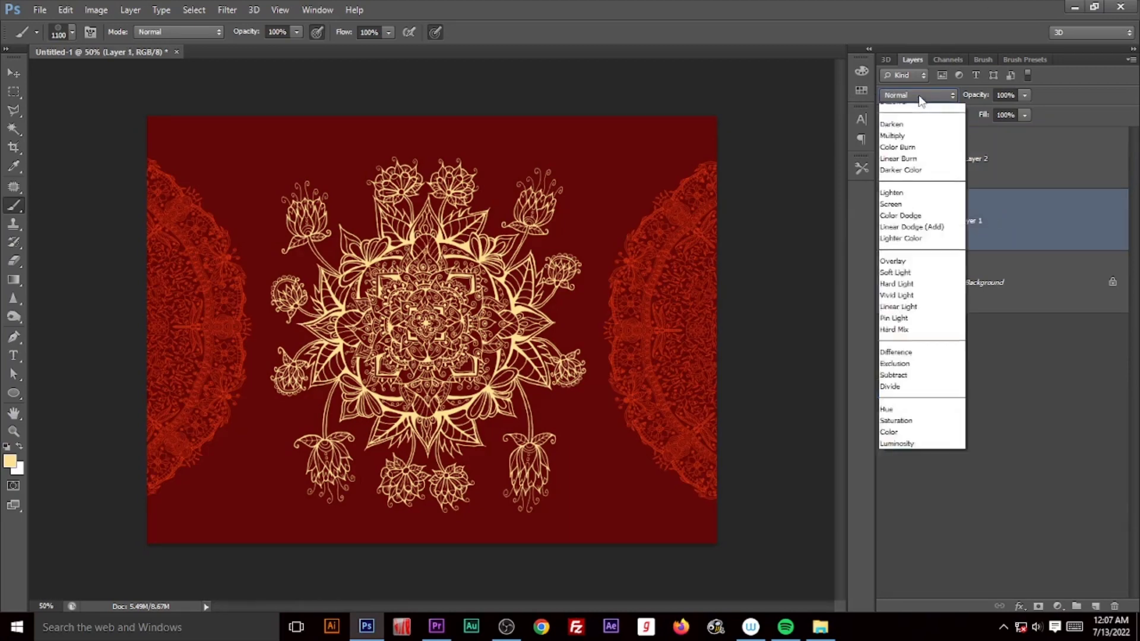
left_click(894, 292)
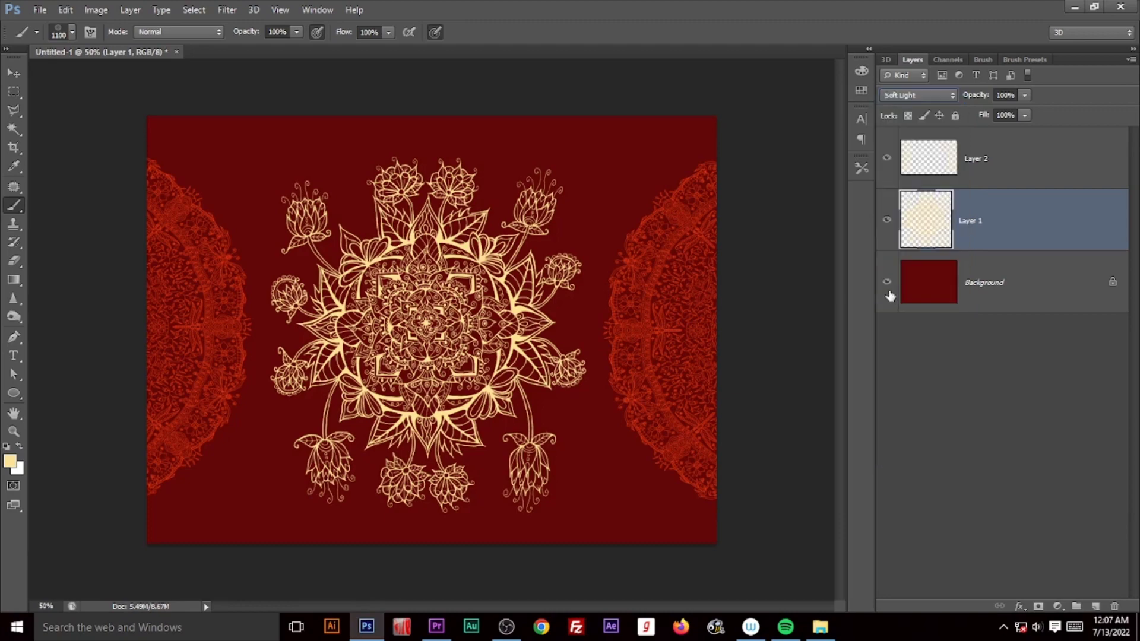
left_click(924, 95)
left_click(897, 286)
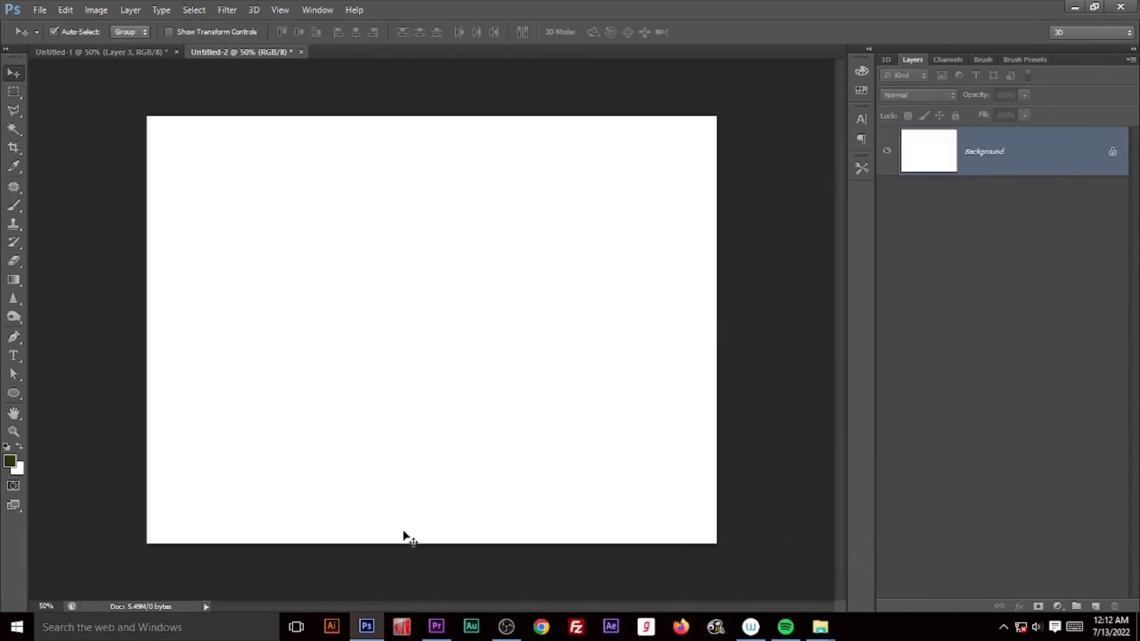
- Fill the new document with the dark green foreground colour and switch to the Brush tool
key("alt+BackSpace")
left_click(1017, 61)
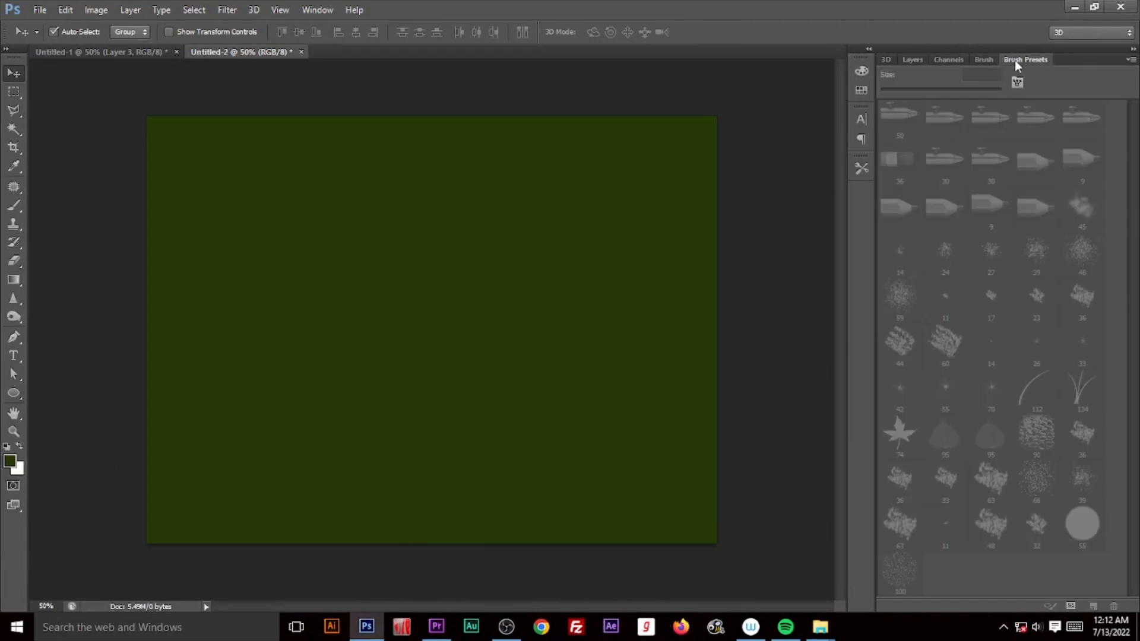
key("b")
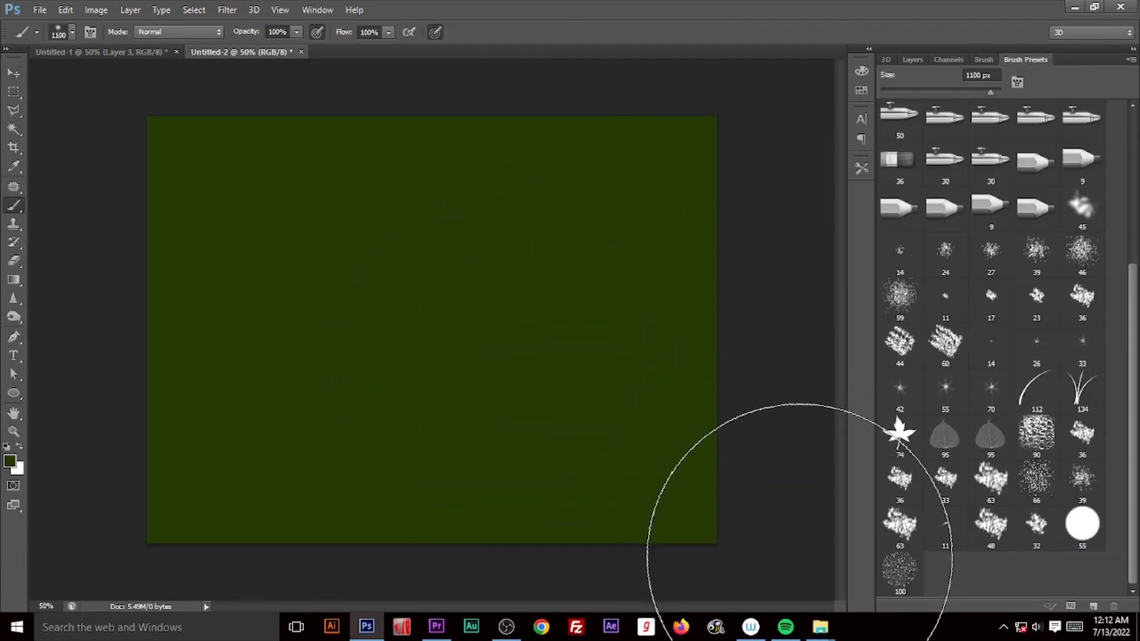
- Drag the SS-leaves.abr brush pack from the brushes folder into Photoshop
key("v")
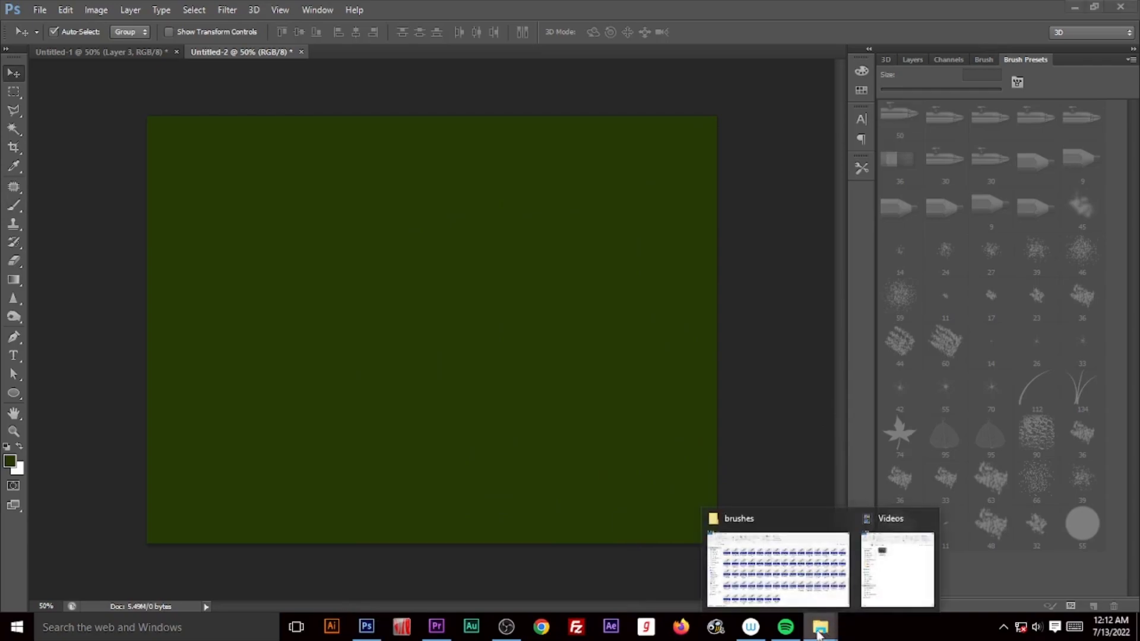
mouse_move(819, 627)
left_click(784, 570)
left_click(716, 344)
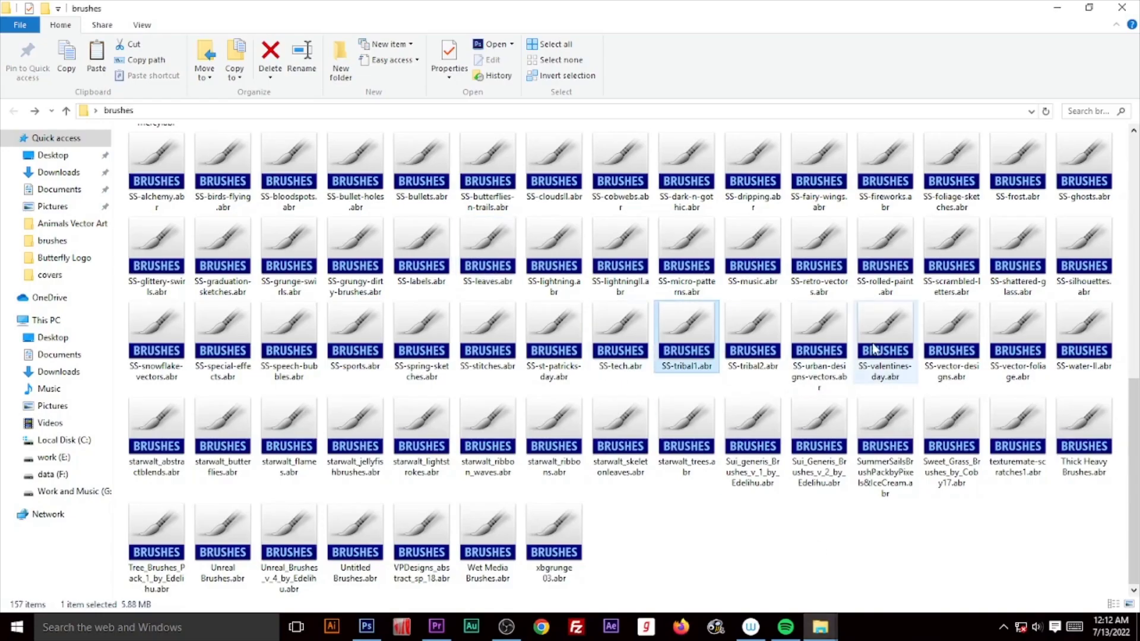
left_click(474, 255)
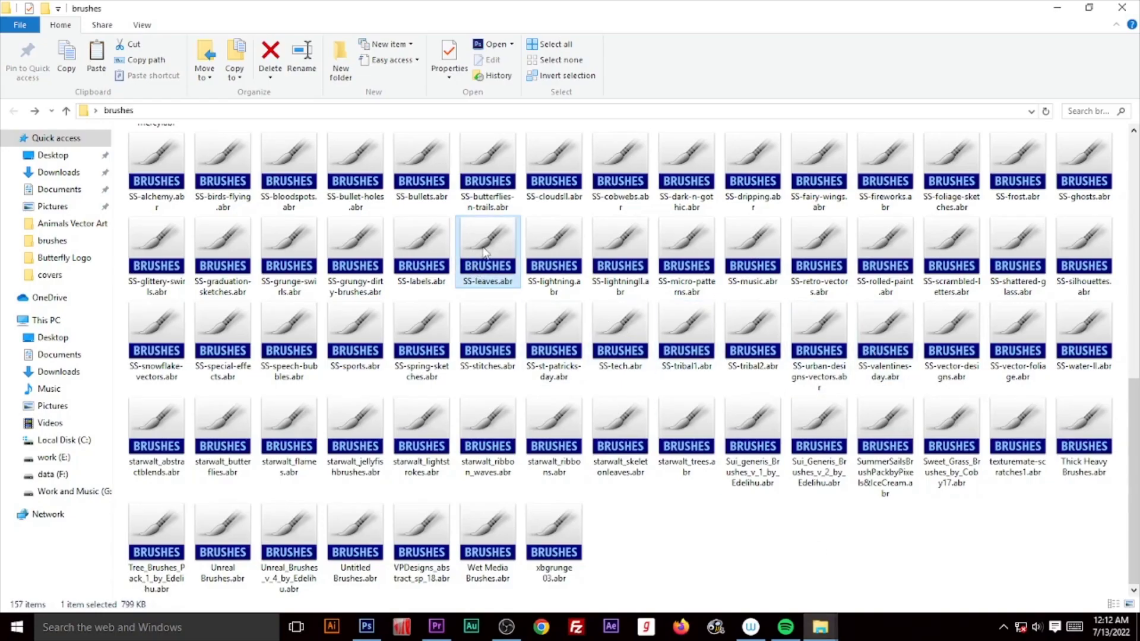
mouse_move(486, 252)
left_mouse_down()
mouse_move(519, 609)
mouse_move(953, 446)
mouse_move(959, 463)
left_mouse_up()
scroll(1039, 443, "down", 5)
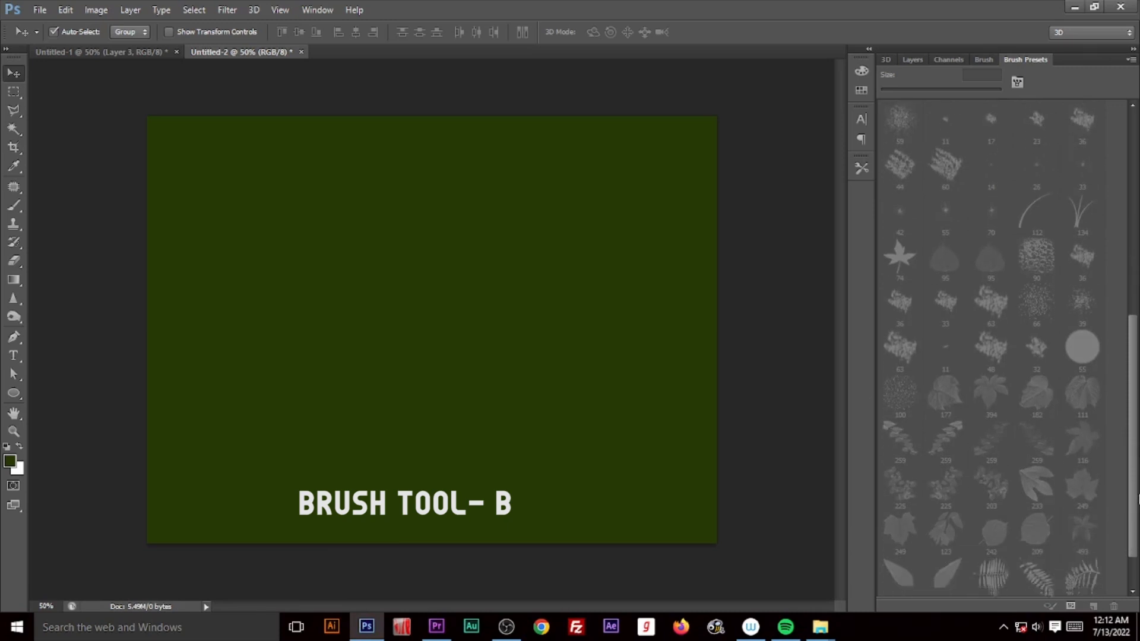
- Set the foreground painting colour to a bright green
key("b")
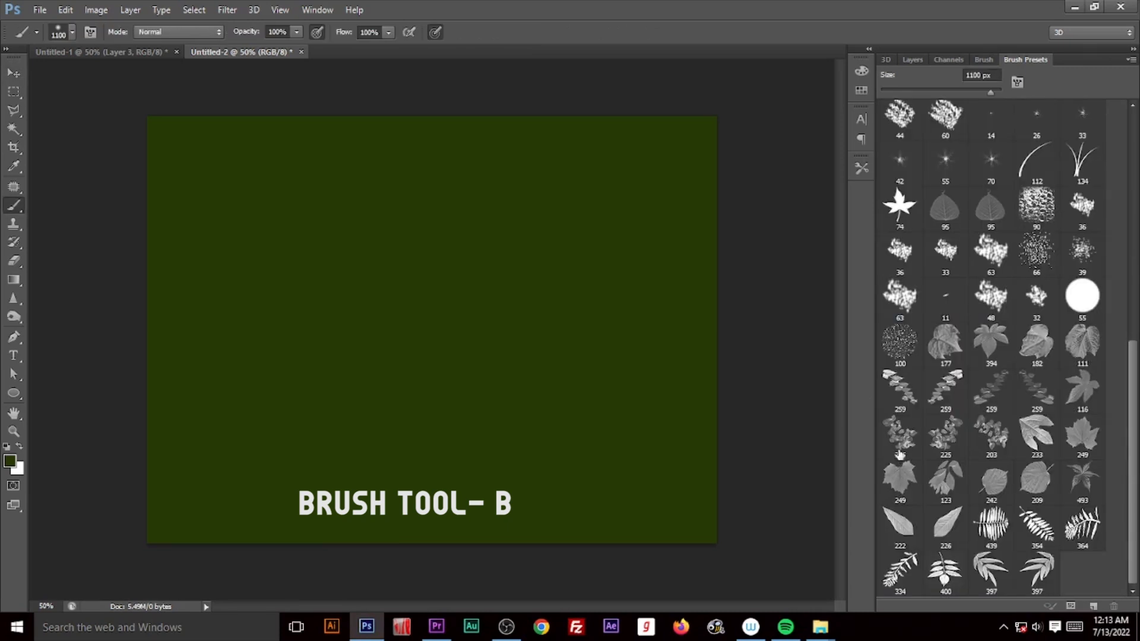
left_click(10, 461)
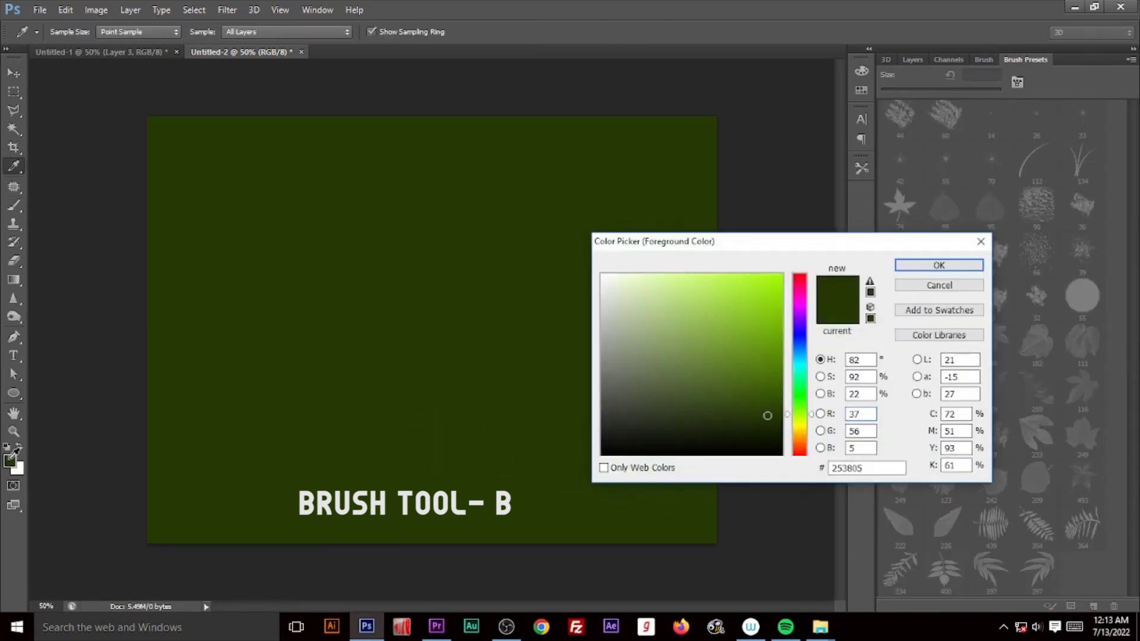
left_click_drag(799, 437, 799, 410)
left_click(778, 300)
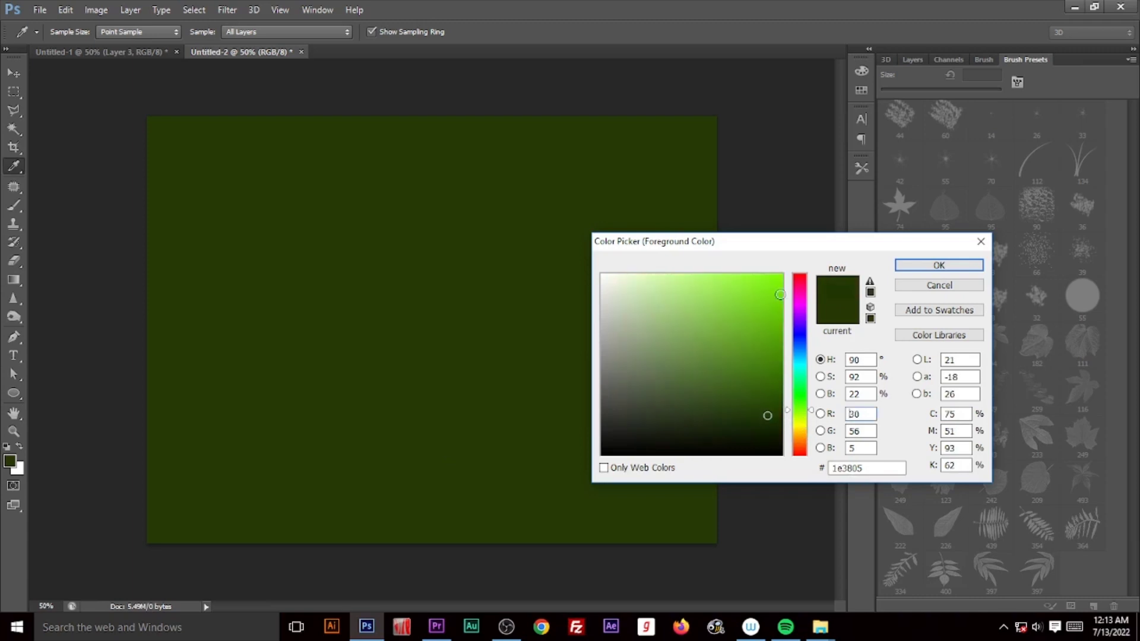
left_click(939, 265)
- Add a new empty layer and enlarge the brush
left_click(912, 60)
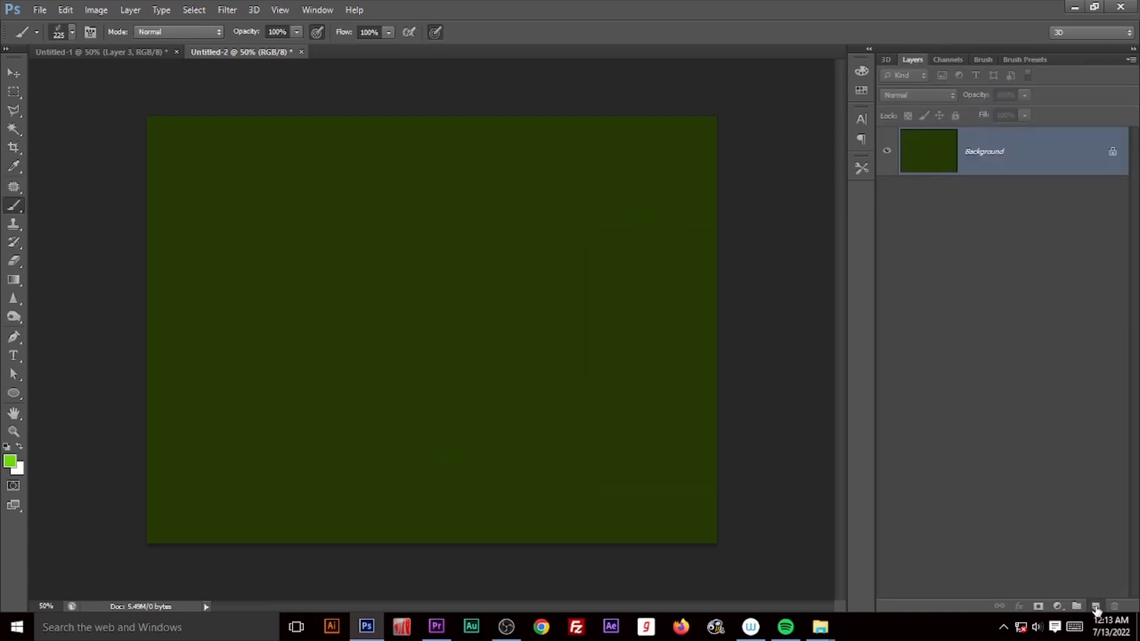
left_click(1096, 607)
left_click(1026, 59)
key("bracketright")
key("bracketright")
key("bracketright")
key("bracketright")
key("bracketright")
key("bracketright")
- Stamp a leaf cluster in the lower-left corner and a single leaf toward the lower right
left_click(240, 416)
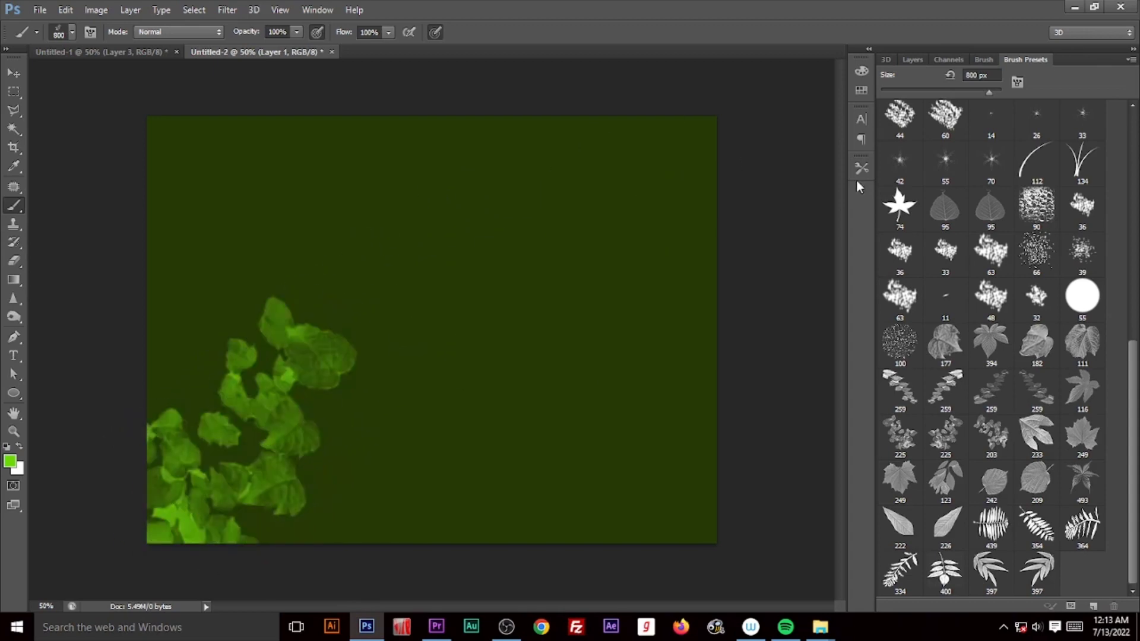
left_click(939, 473)
left_click(617, 257)
key("ctrl+z")
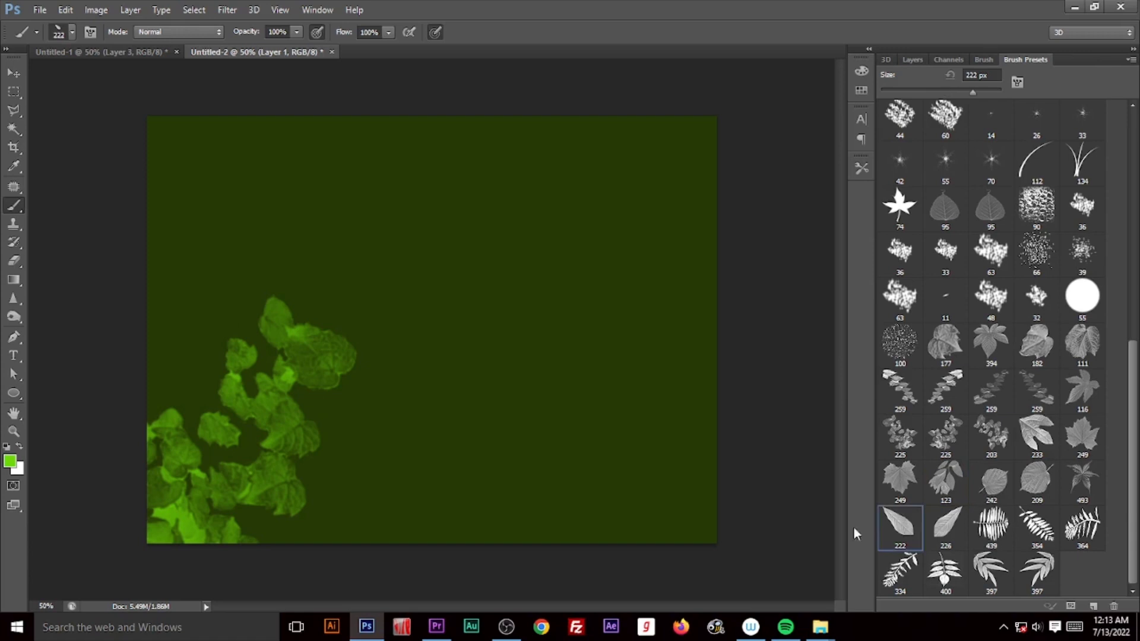
left_click(629, 453)
- Stamp fern branches in the top-right and top-left corners and at the right edge
left_click(900, 572)
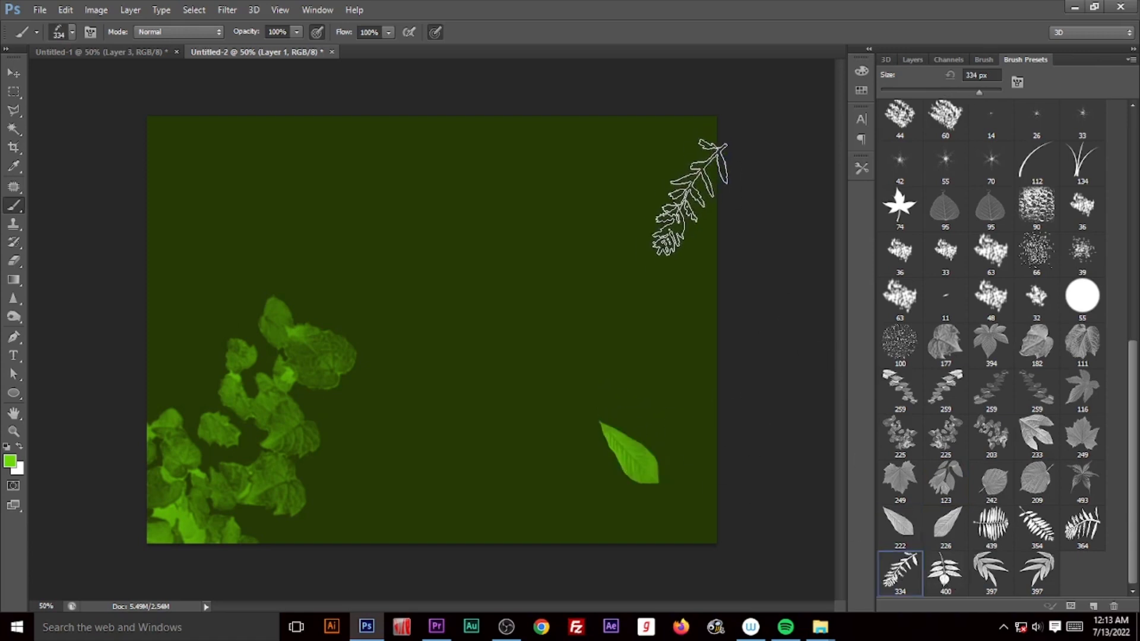
left_click(689, 175)
left_click(1037, 525)
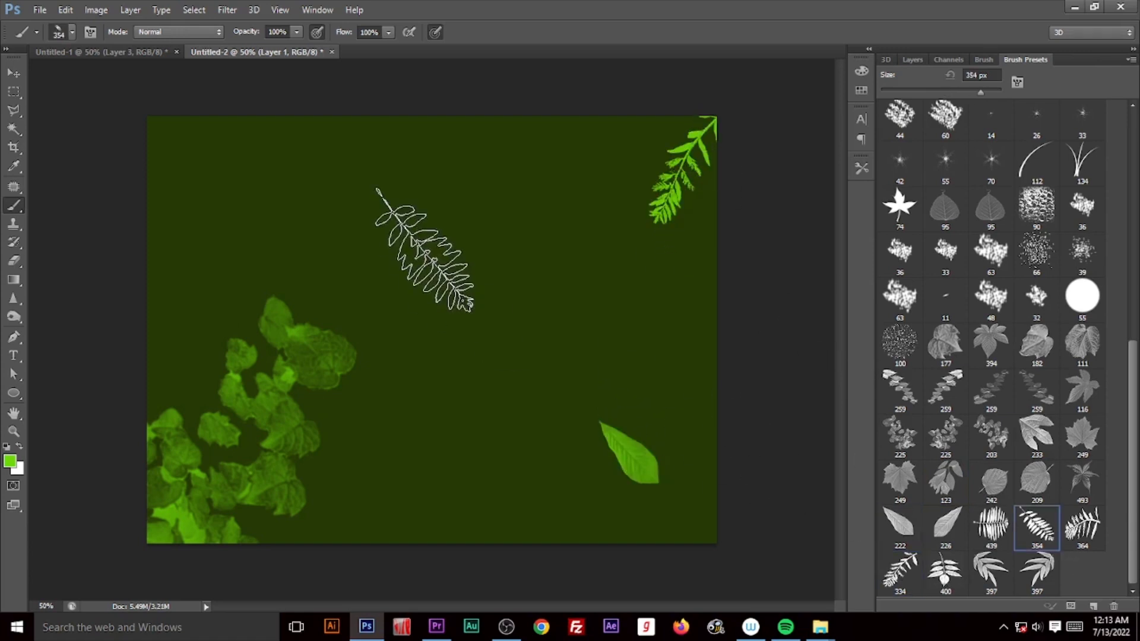
left_click(189, 167)
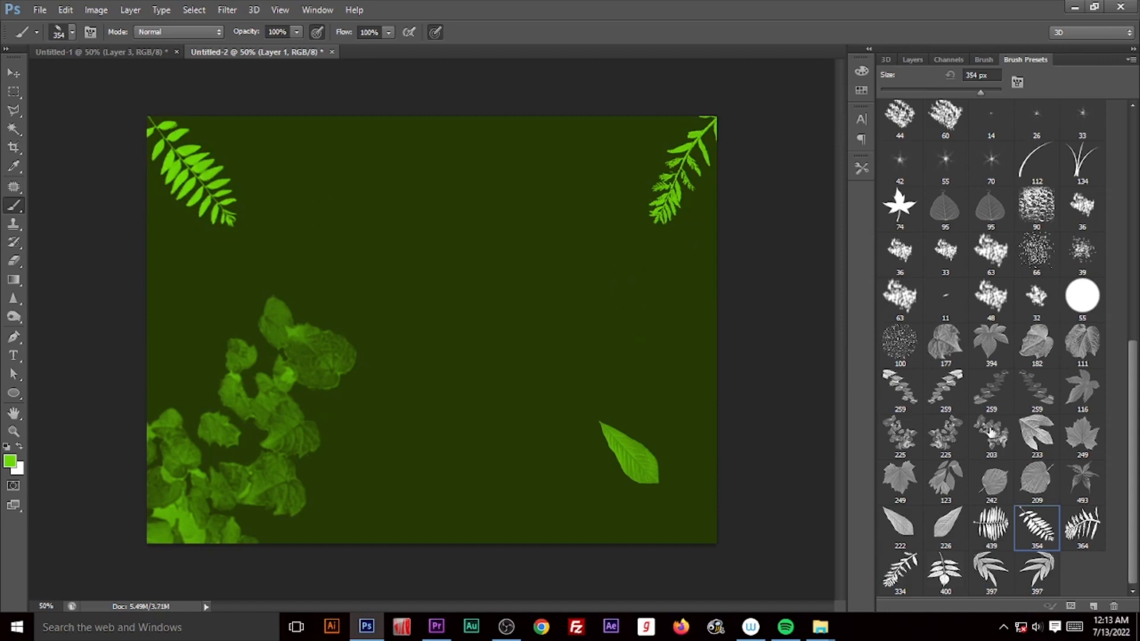
left_click(1083, 526)
left_click(659, 306)
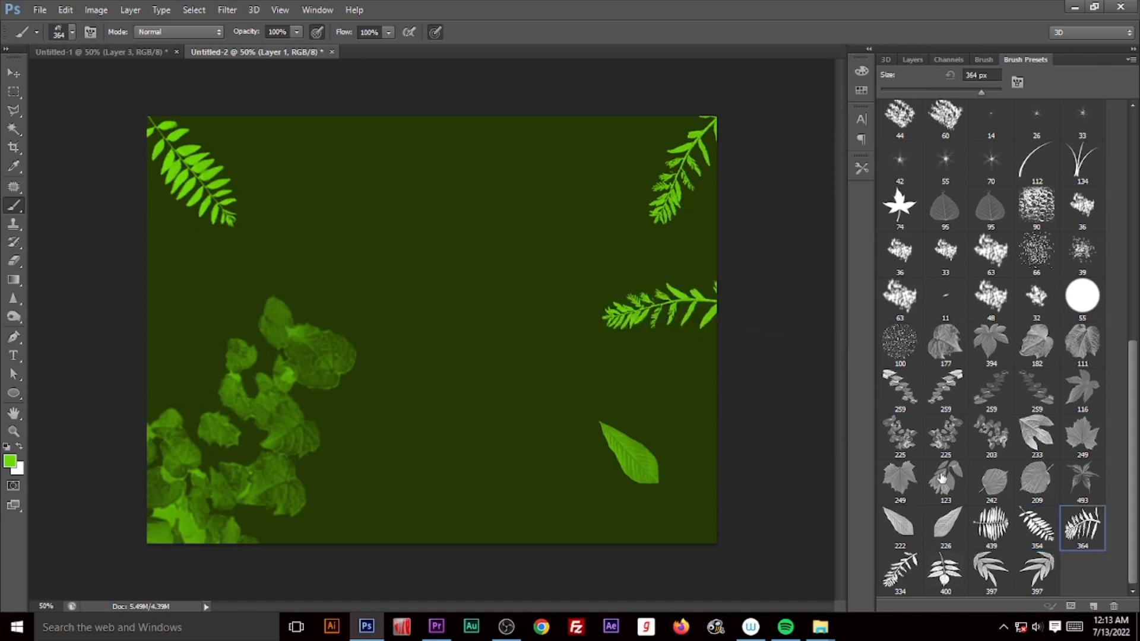
left_click(983, 60)
left_click(913, 59)
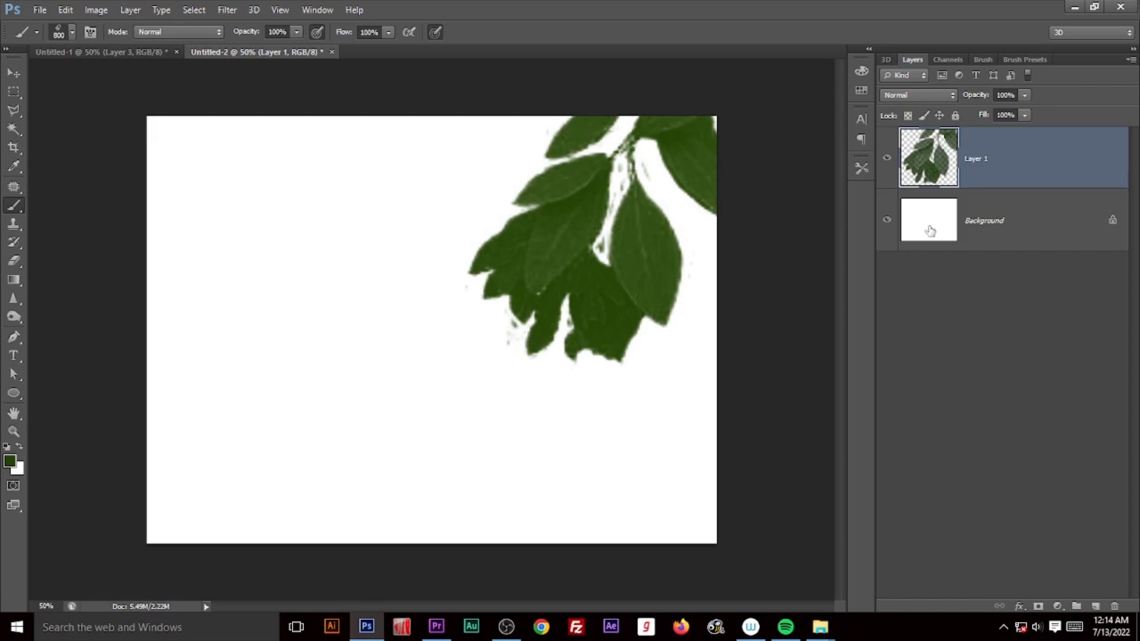
- Add a new layer and stamp an 800 px vine down from the top-left corner
left_click(1096, 607)
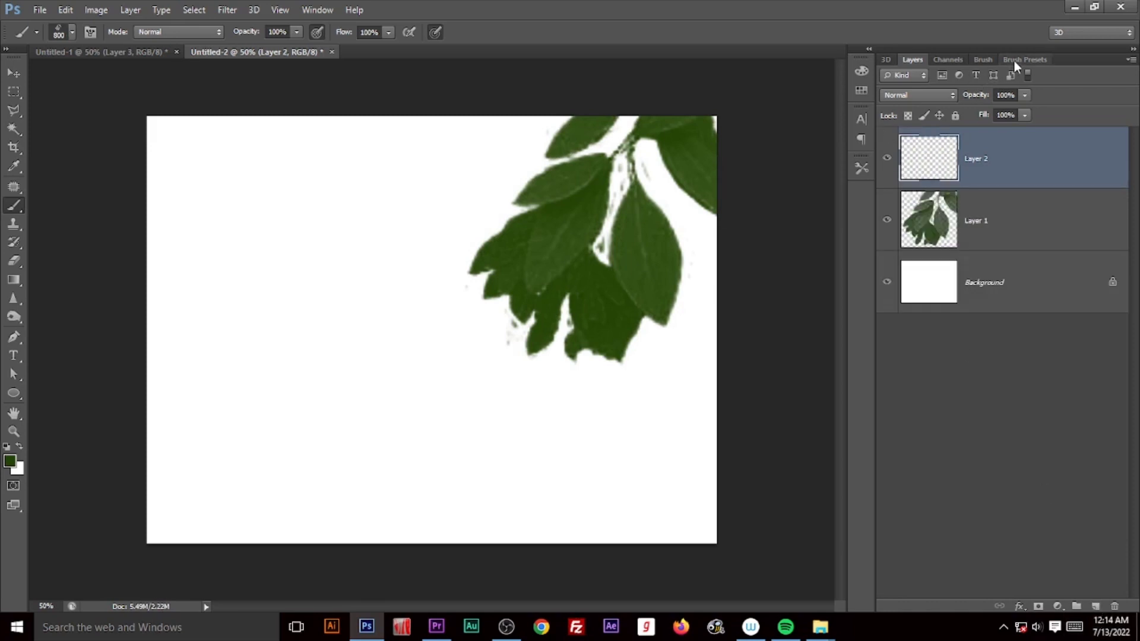
left_click(1016, 60)
left_click(900, 389)
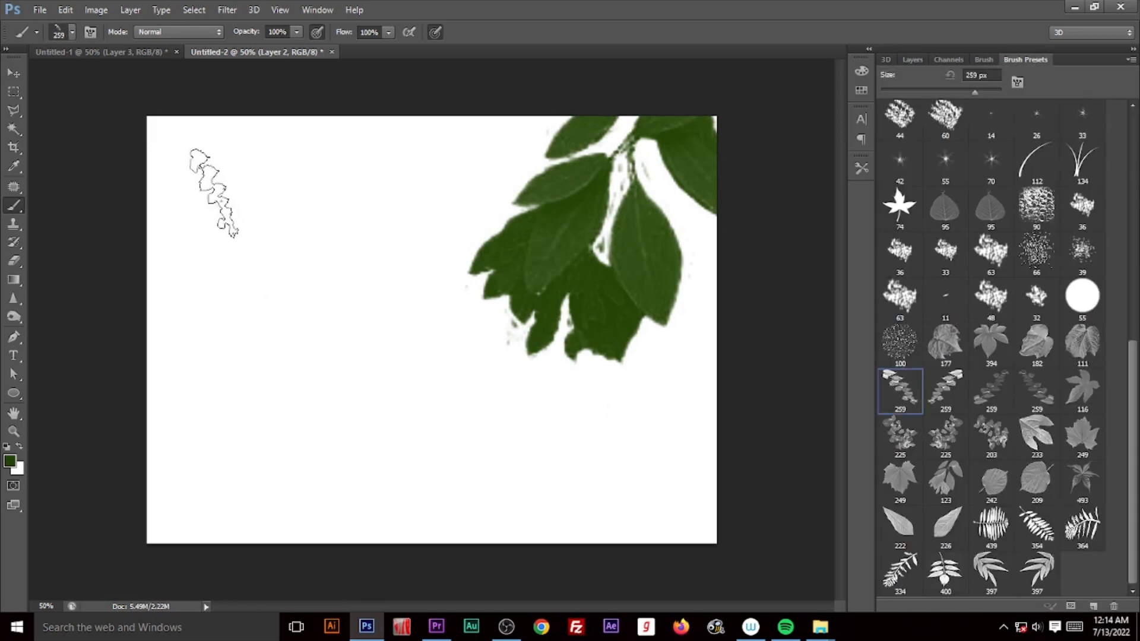
left_click(176, 150)
key("bracketright")
key("bracketright")
key("bracketright")
key("bracketright")
key("bracketright")
left_click(213, 209)
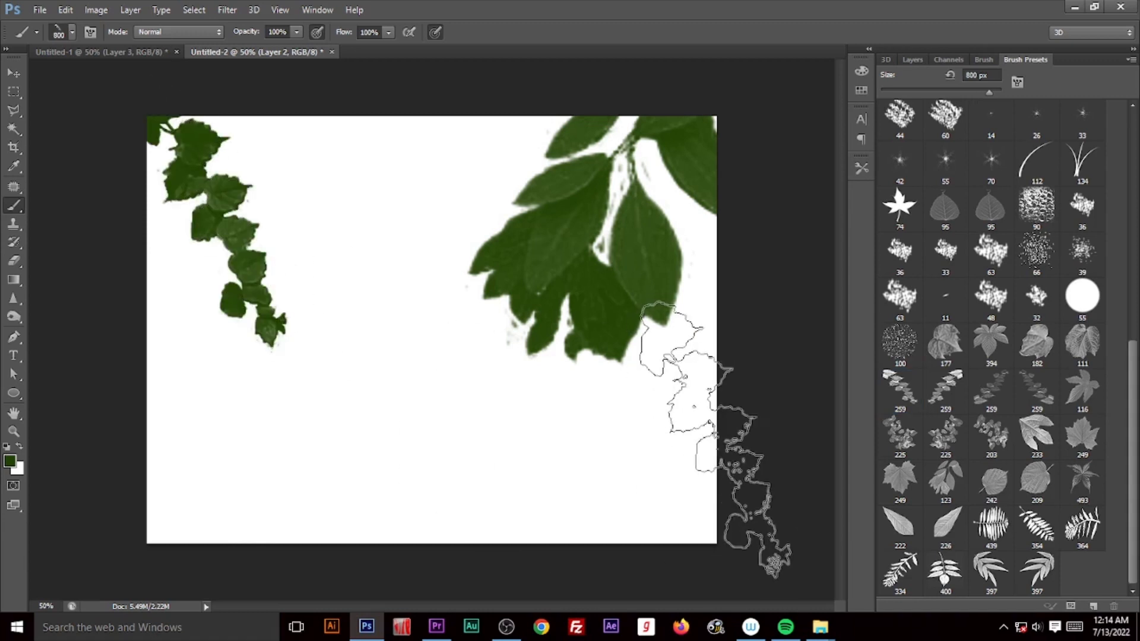
- Stamp fern brushes in the lower-right and lower-left corners
left_click(1051, 574)
left_click(671, 471)
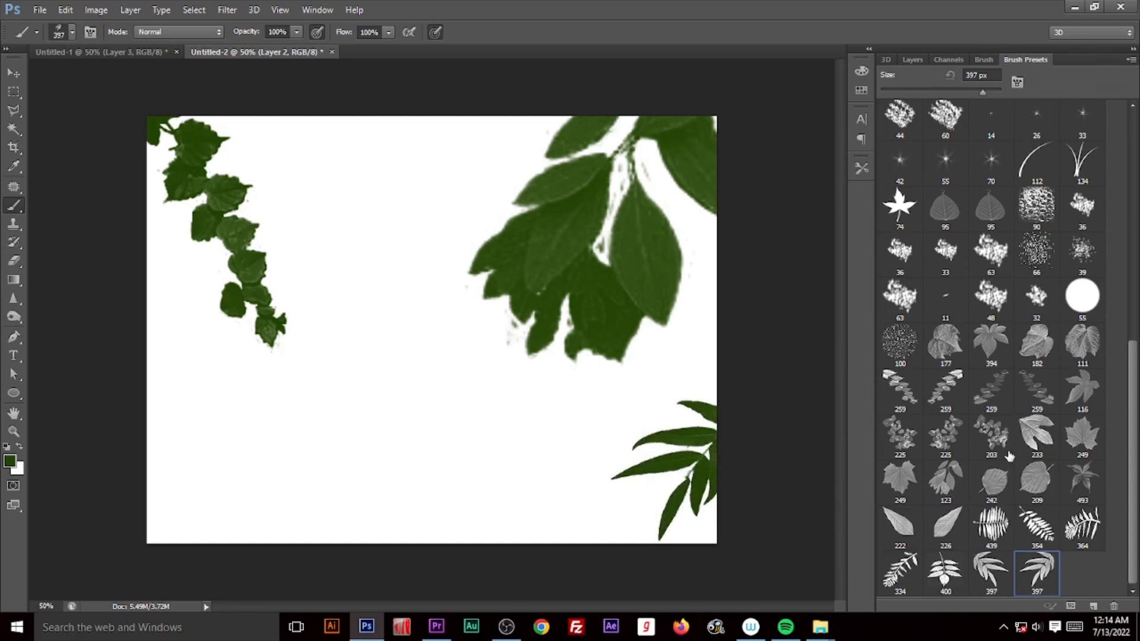
left_click(1037, 526)
left_click(190, 465)
- Select the white Background layer and bring up the foreground colour picker
key("v")
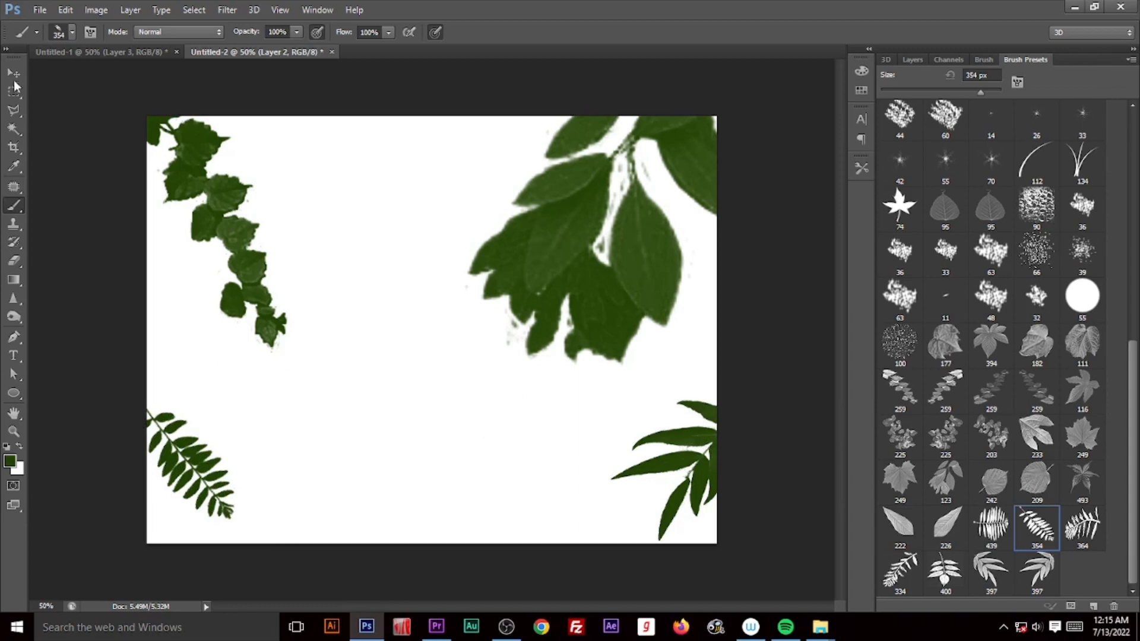
left_click(915, 60)
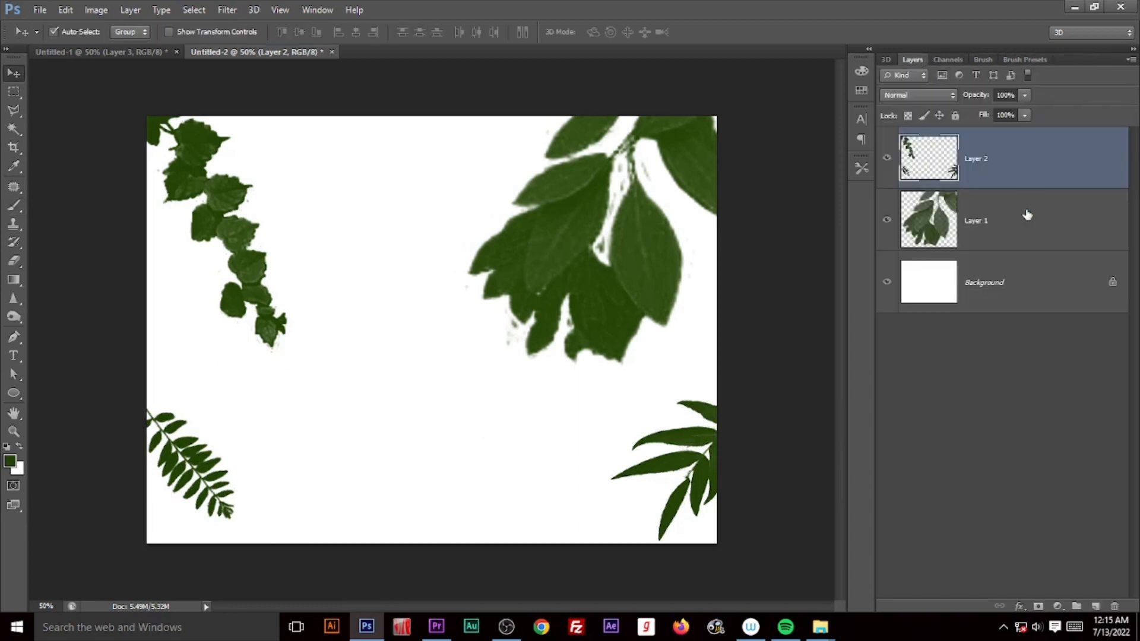
left_click(995, 295)
left_click(11, 461)
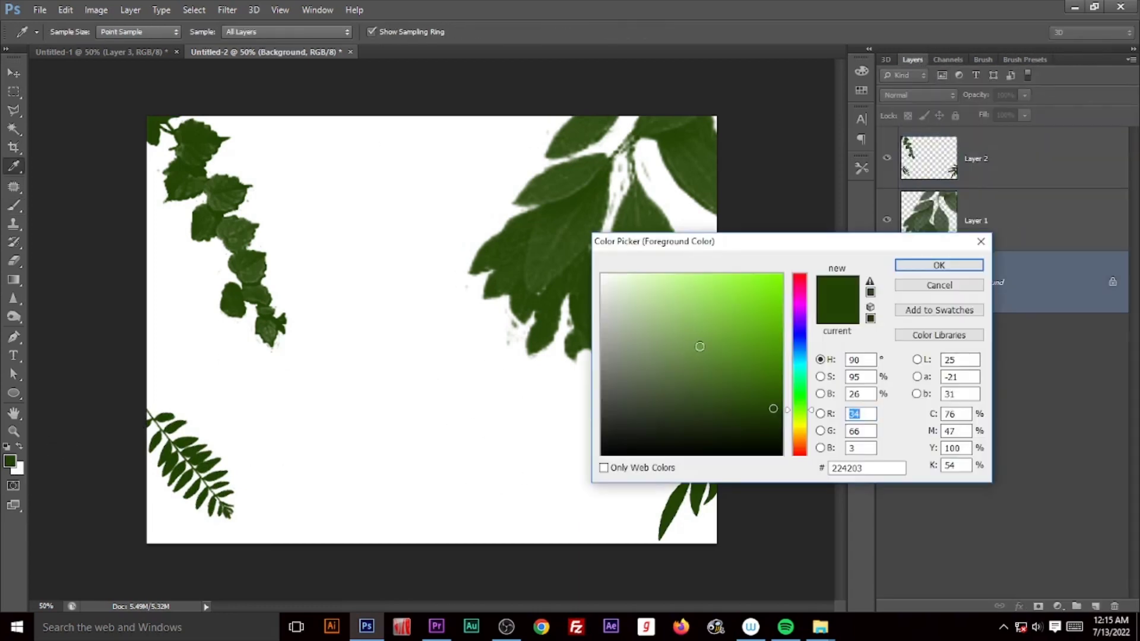
- Set a bright green foreground colour and switch to the Gradient tool
left_click(754, 337)
left_click(939, 266)
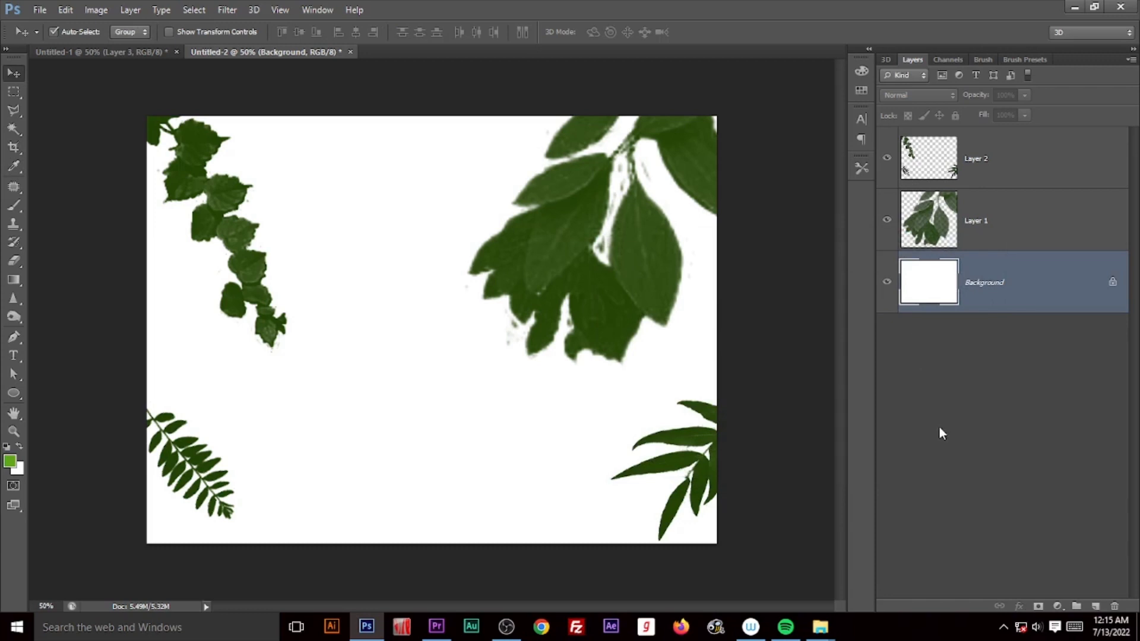
key("g")
left_click(80, 32)
- Set the gradient stops to dark green on the left and bright green on the right
left_click(697, 373)
double_click(697, 374)
left_click(800, 406)
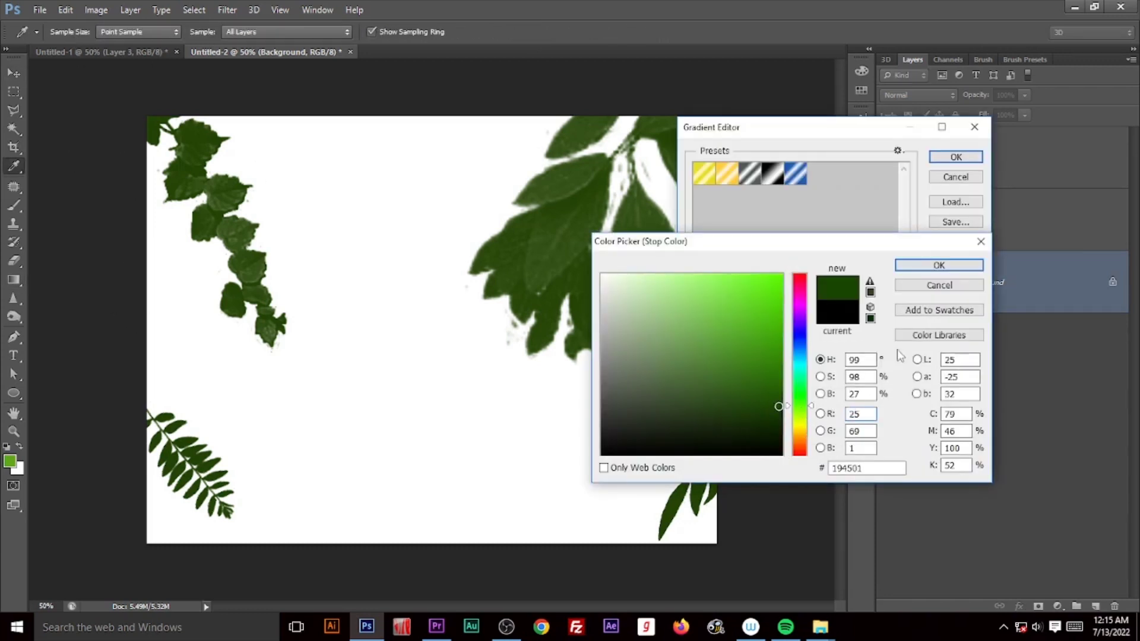
left_click(969, 267)
double_click(970, 373)
left_click(800, 414)
left_click(757, 318)
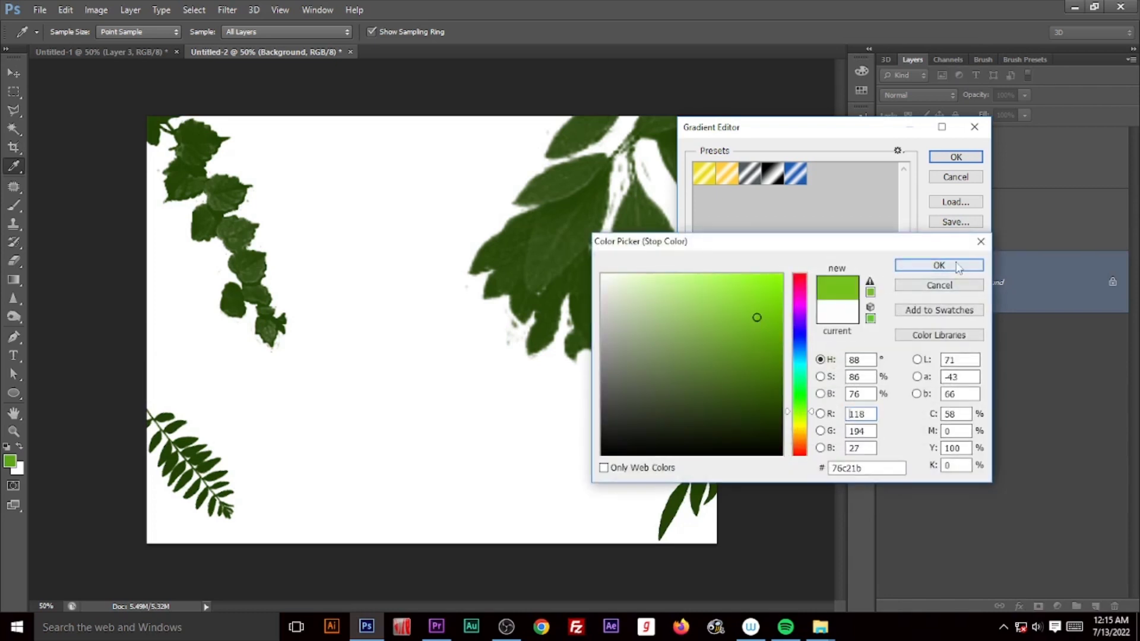
left_click(959, 266)
left_click(958, 157)
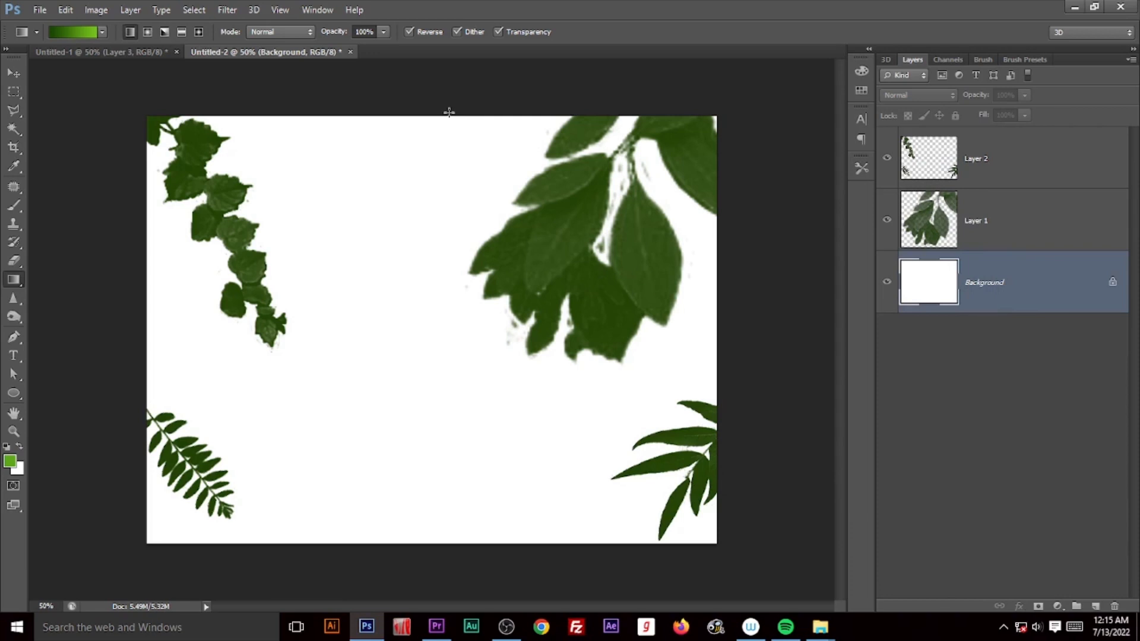
- Drag the gradient vertically so the Background runs light green at top to dark at bottom
mouse_move(449, 112)
left_mouse_down()
mouse_move(435, 566)
mouse_move(384, 187)
left_mouse_up()
left_click_drag(425, 100, 418, 107)
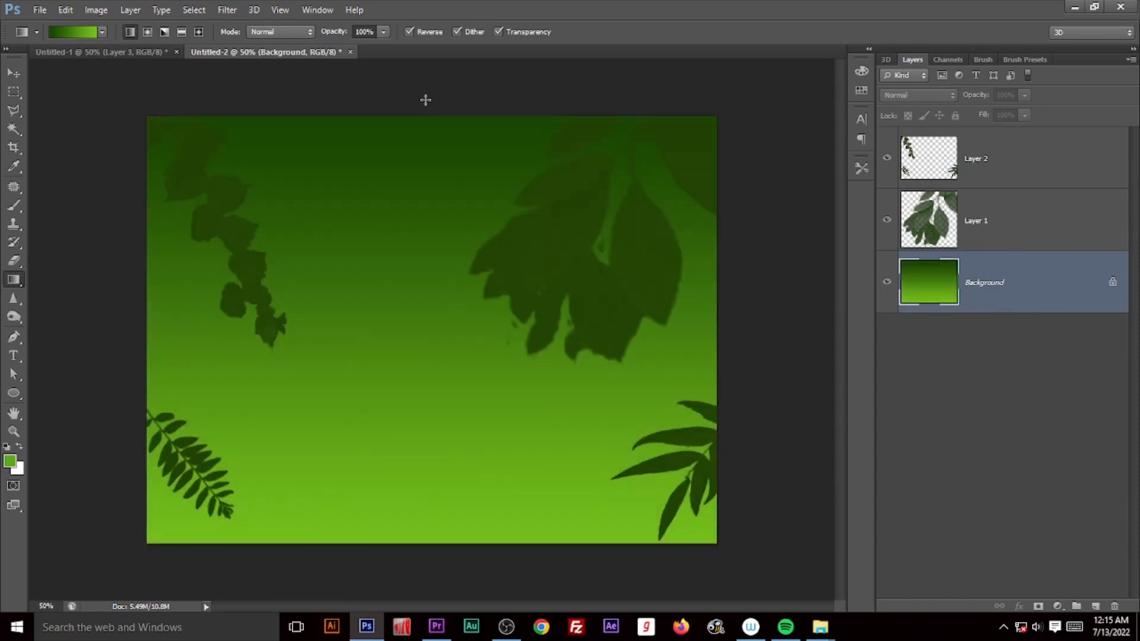
left_click_drag(382, 592, 380, 562)
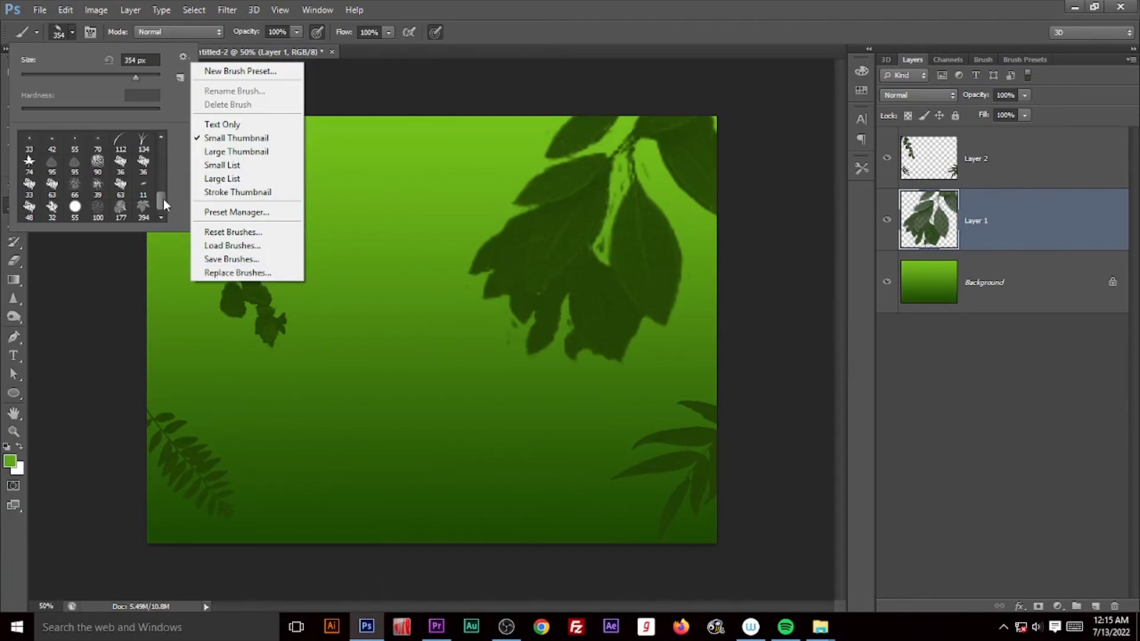
- Reset the brush presets to the default brushes via the picker's options menu
left_click(158, 168)
mouse_move(158, 205)
left_mouse_down()
mouse_move(163, 144)
mouse_move(161, 193)
left_mouse_up()
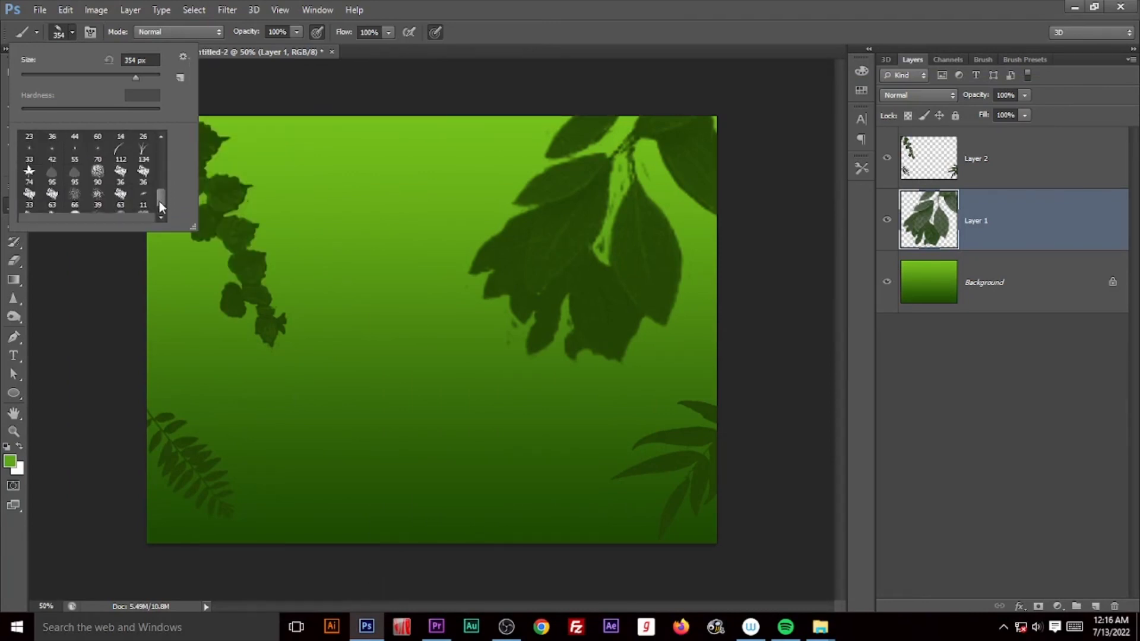
left_click(182, 56)
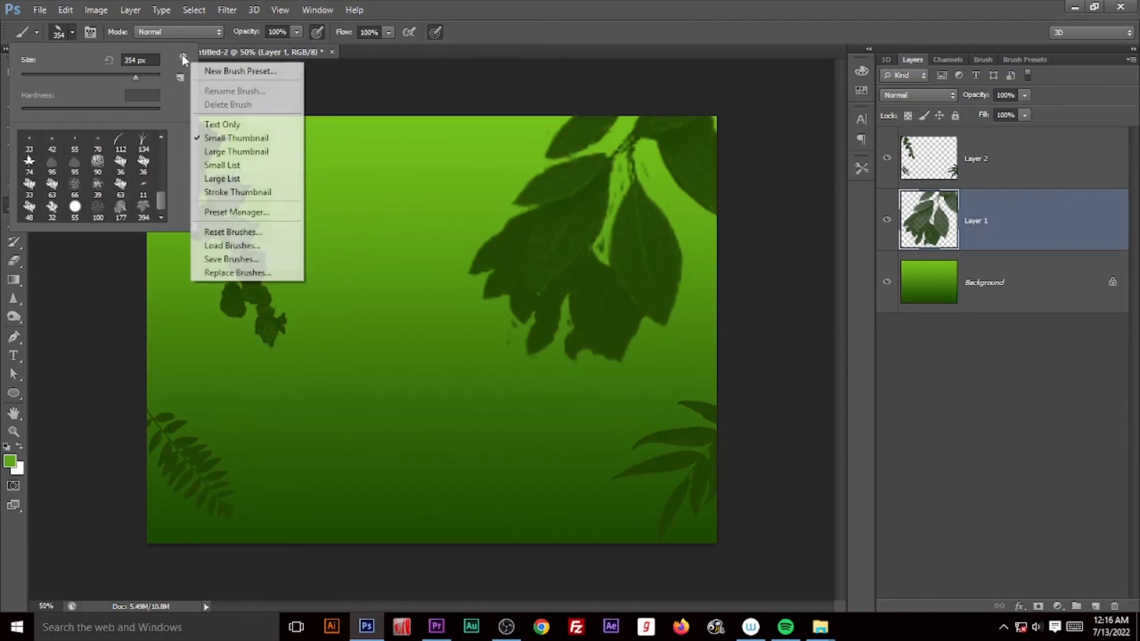
left_click(228, 233)
left_click(513, 242)
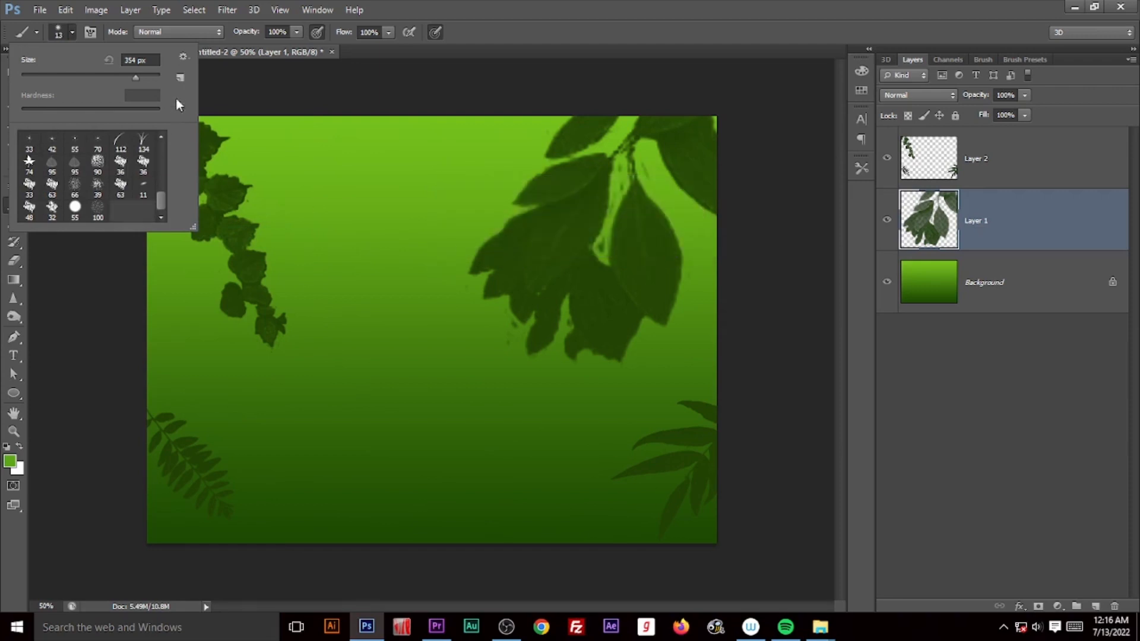
left_click(182, 58)
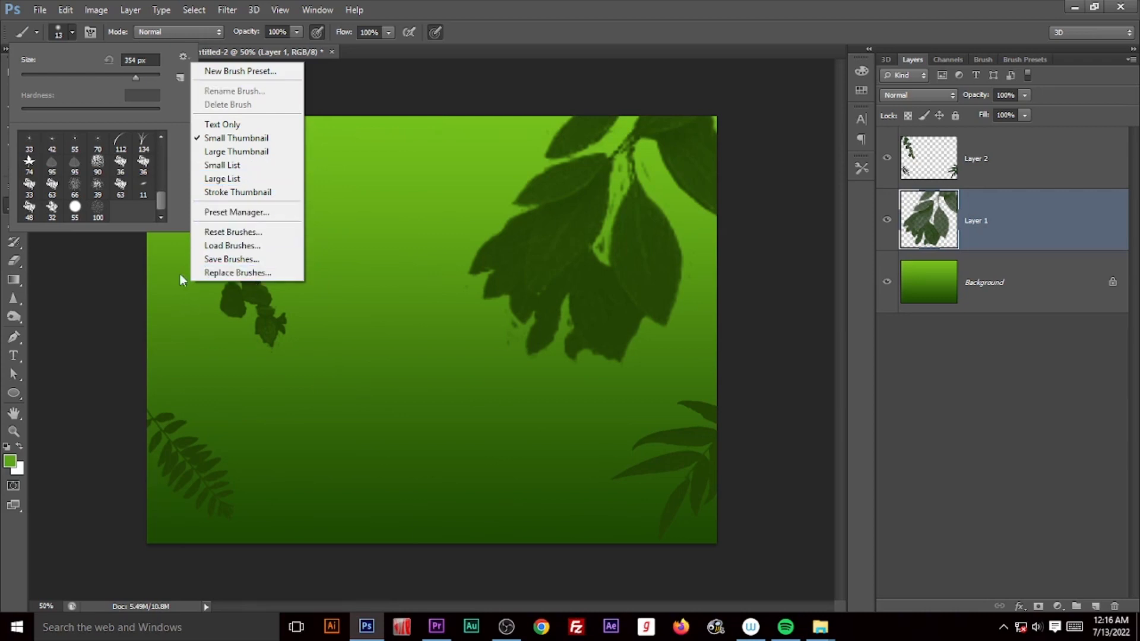
left_click(95, 309)
left_click(50, 312)
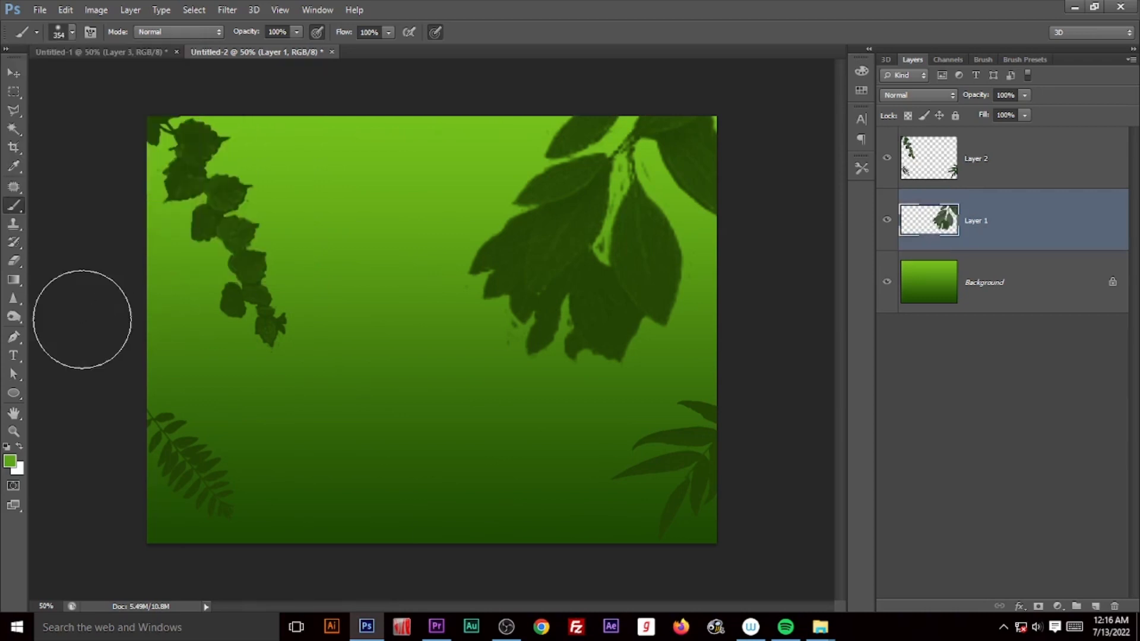
mouse_move(821, 628)
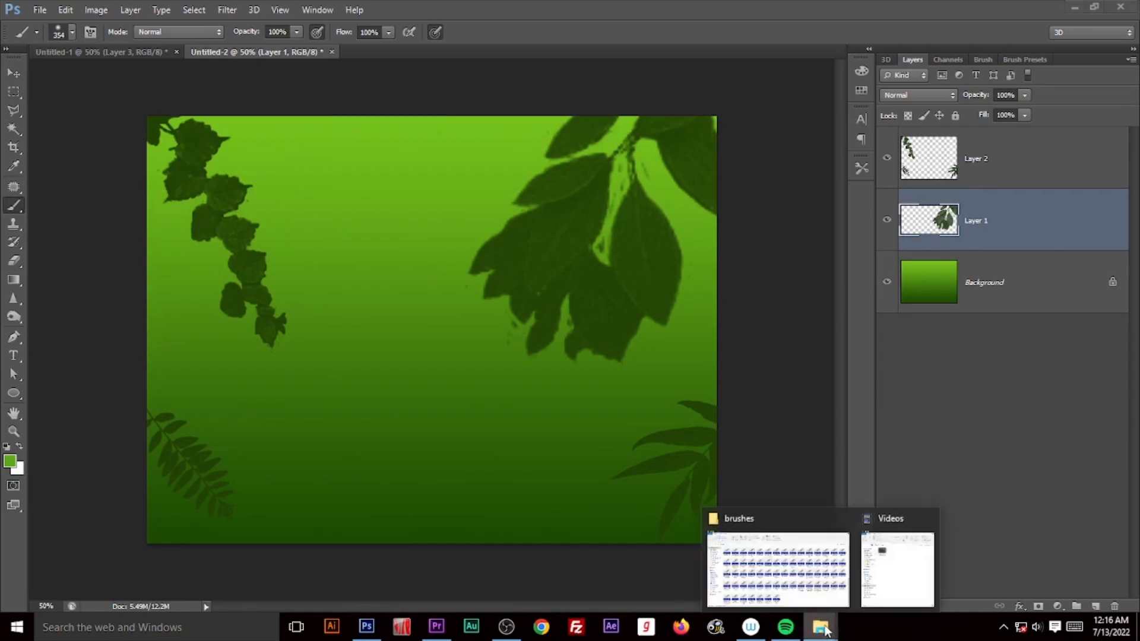
left_click(796, 593)
- Select and copy all 156 .abr brush files in the brushes folder
scroll(638, 280, "up", 10)
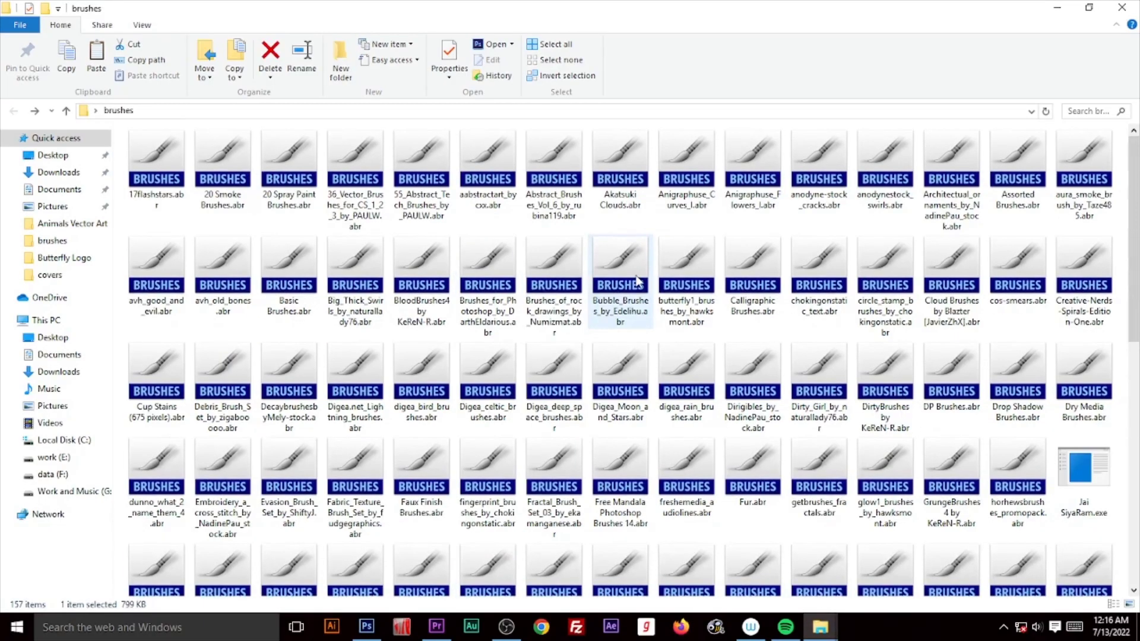
left_click(162, 184)
scroll(327, 374, "down", 6)
scroll(490, 535, "down", 4)
left_click(490, 561, "shift")
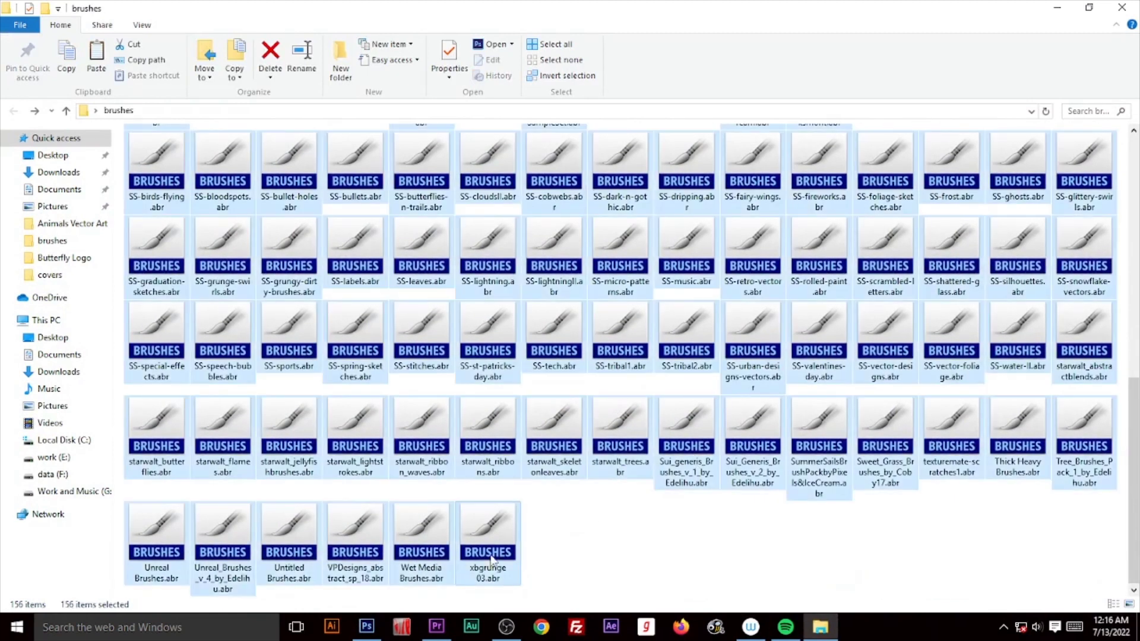
right_click(481, 262)
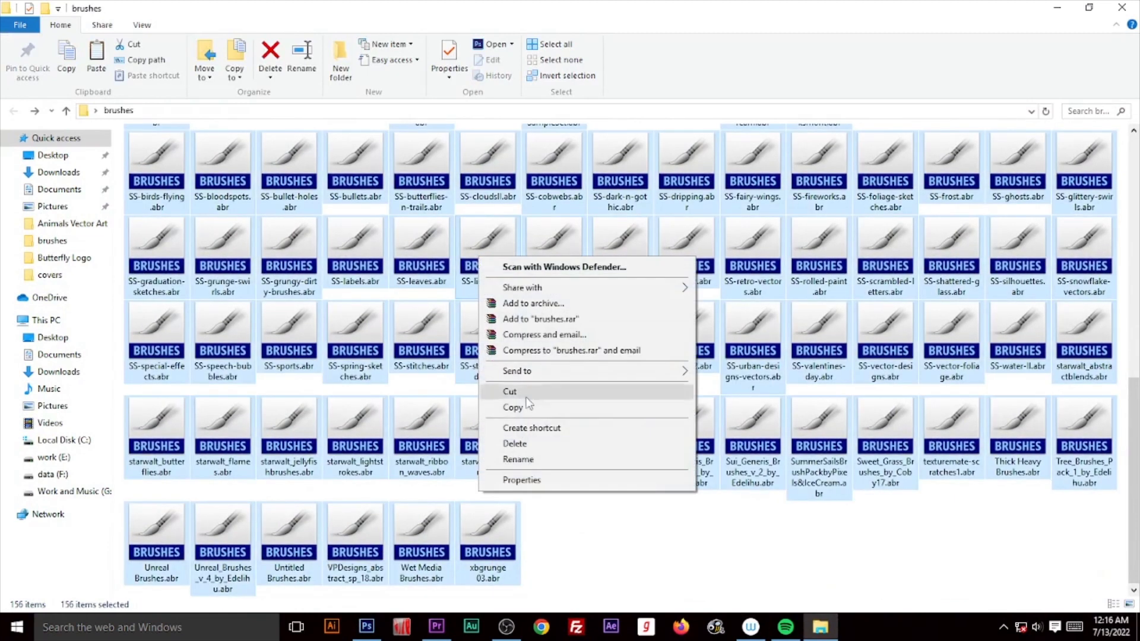
left_click(495, 408)
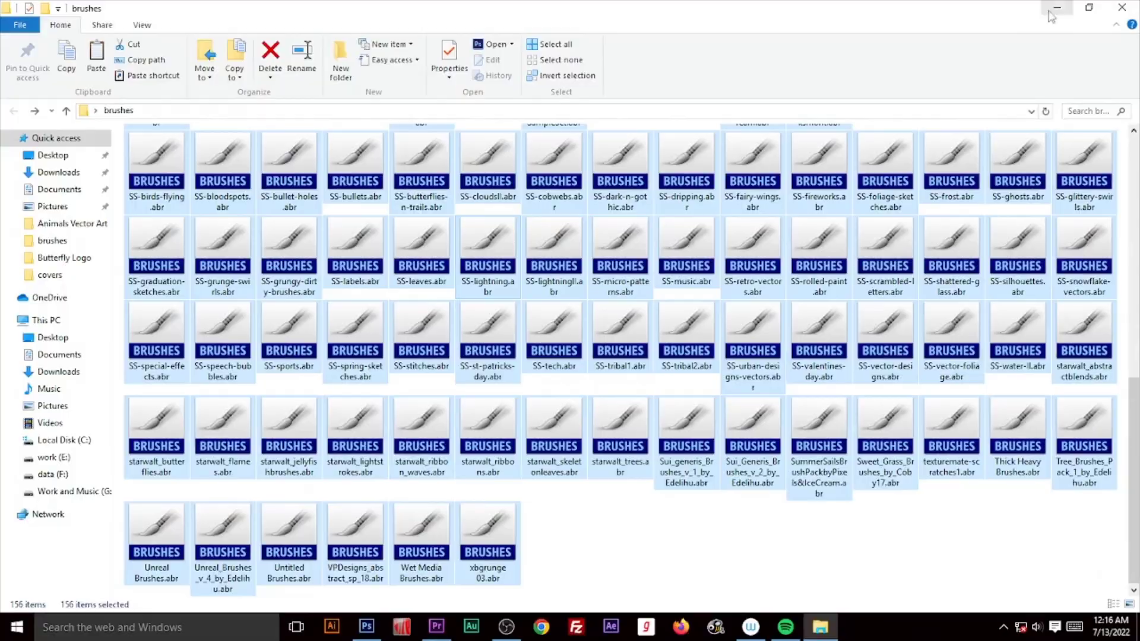
left_click(1051, 12)
- Browse to C:\Program Files\Adobe\Adobe Photoshop CS6 (64 Bit)\Presets\Brushes in File Explorer
left_click(16, 627)
scroll(270, 565, "down", 1)
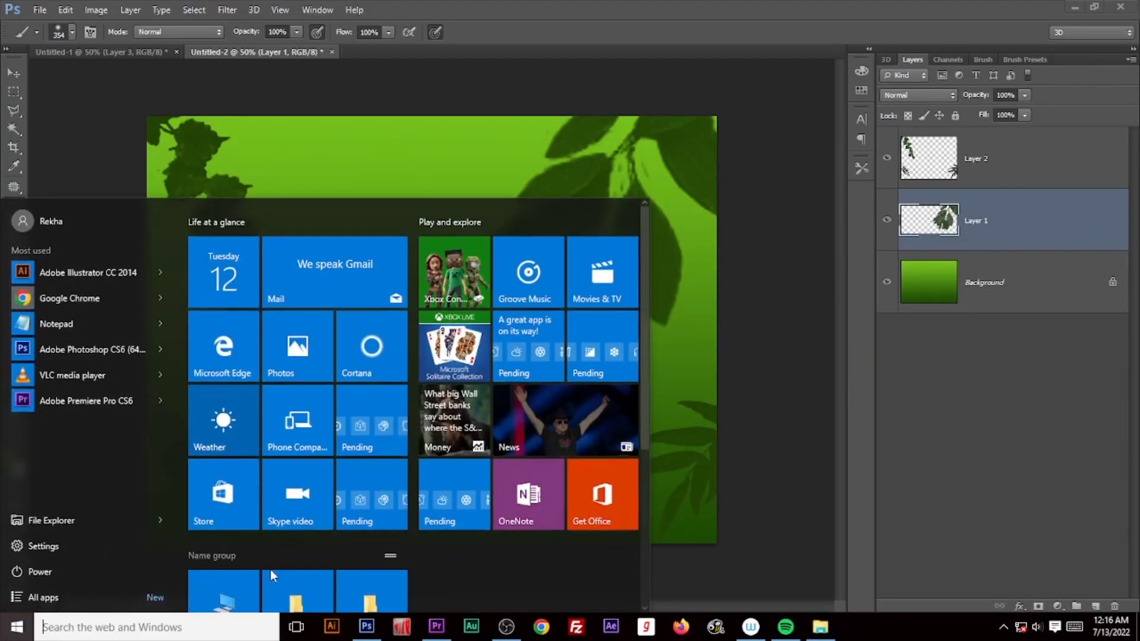
left_click(224, 588)
double_click(279, 310)
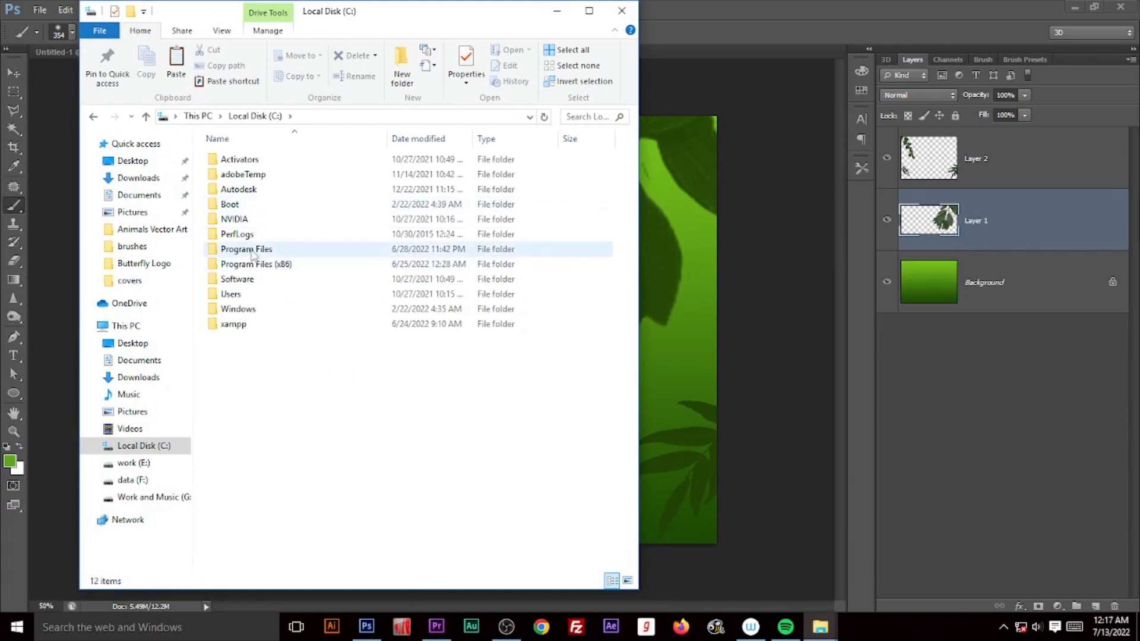
double_click(253, 250)
double_click(231, 160)
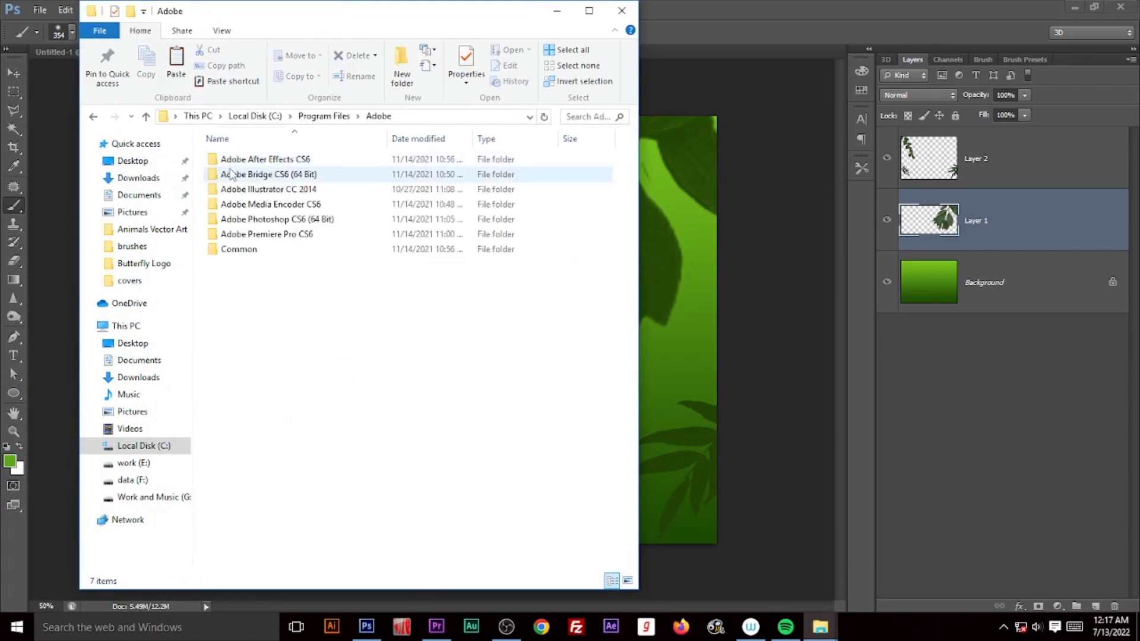
double_click(247, 220)
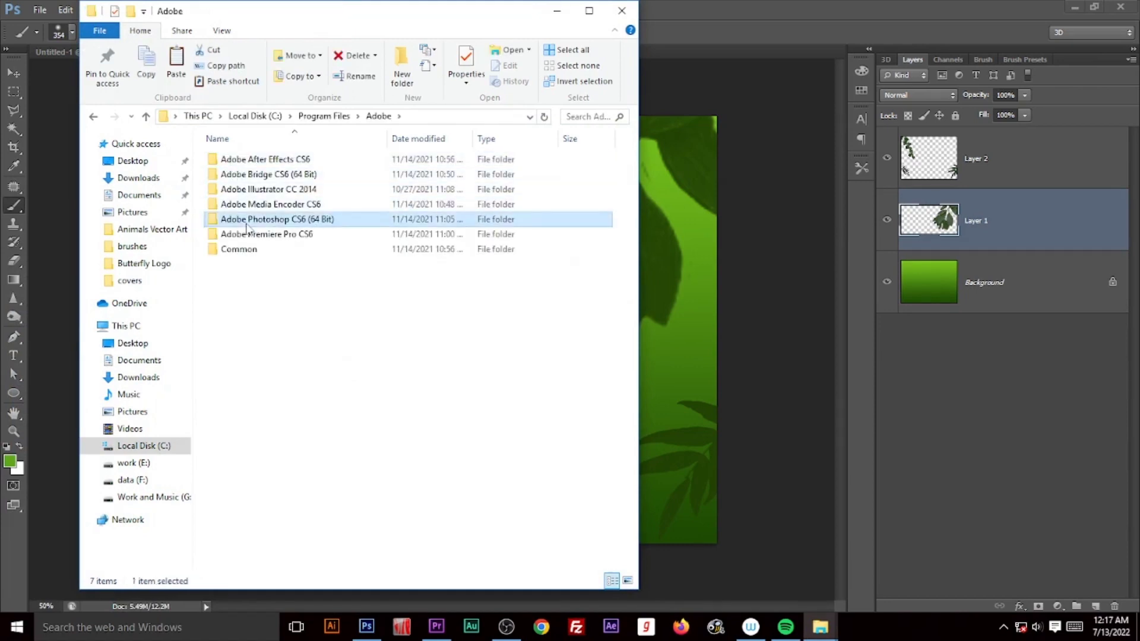
double_click(238, 263)
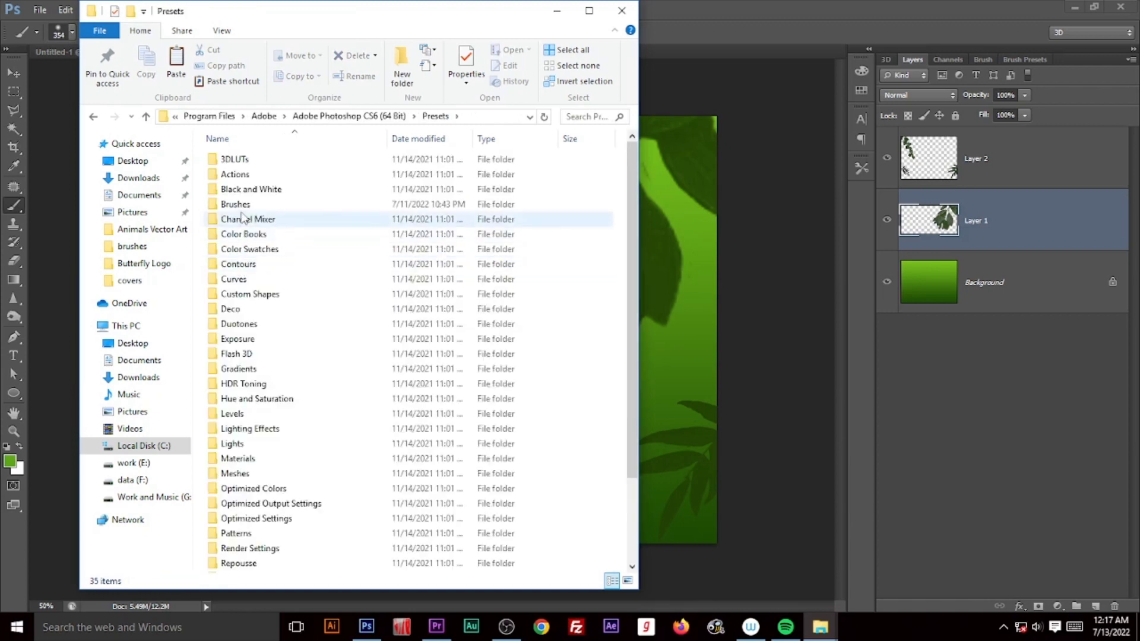
double_click(236, 203)
- Paste the brush files into the Brushes folder, granting administrator permission
right_click(316, 233)
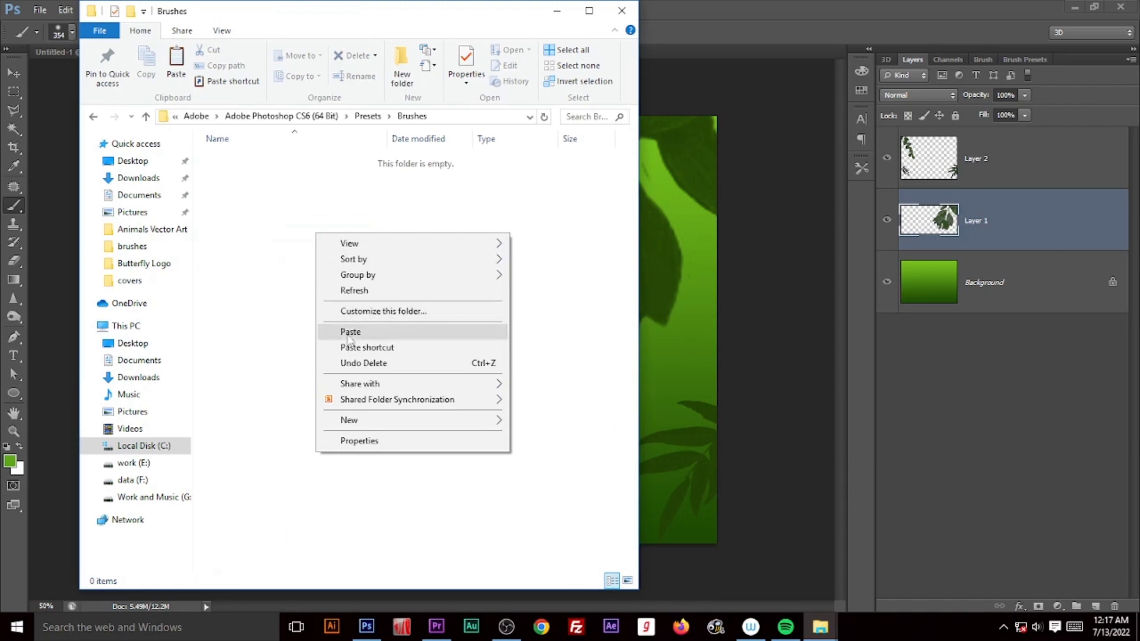
left_click(360, 332)
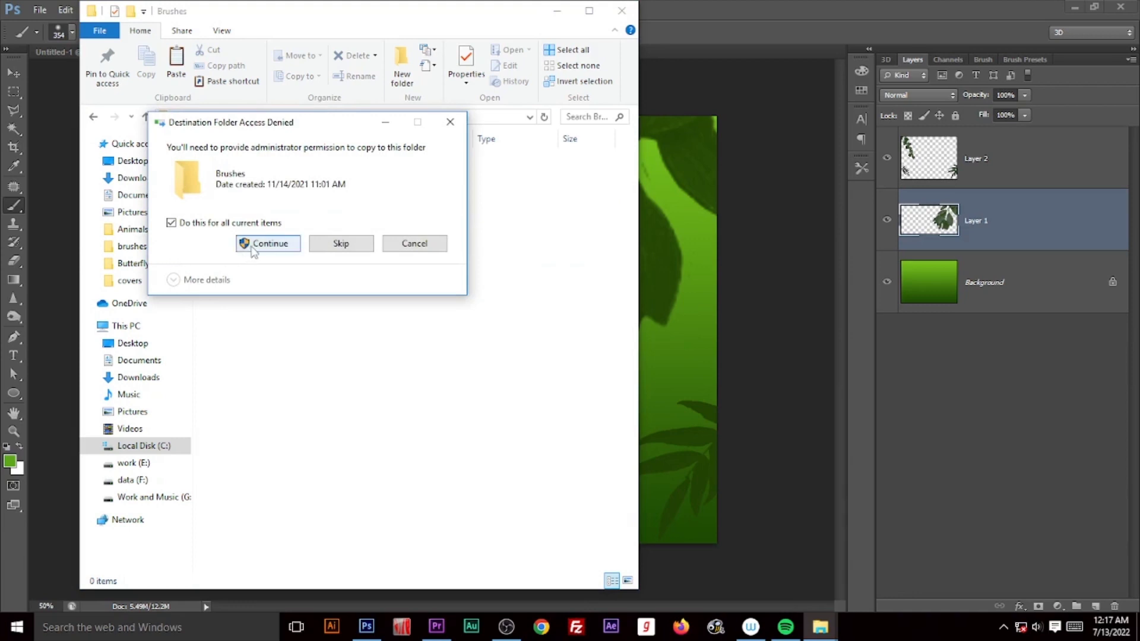
left_click(268, 243)
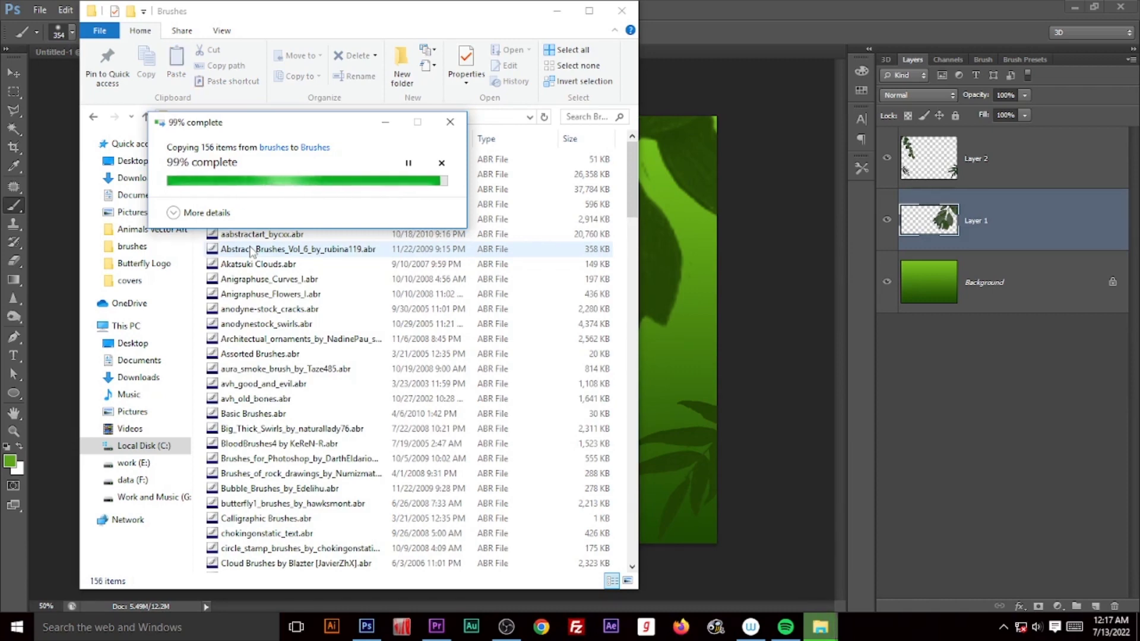
scroll(398, 252, "up", 5)
scroll(398, 252, "up", 3)
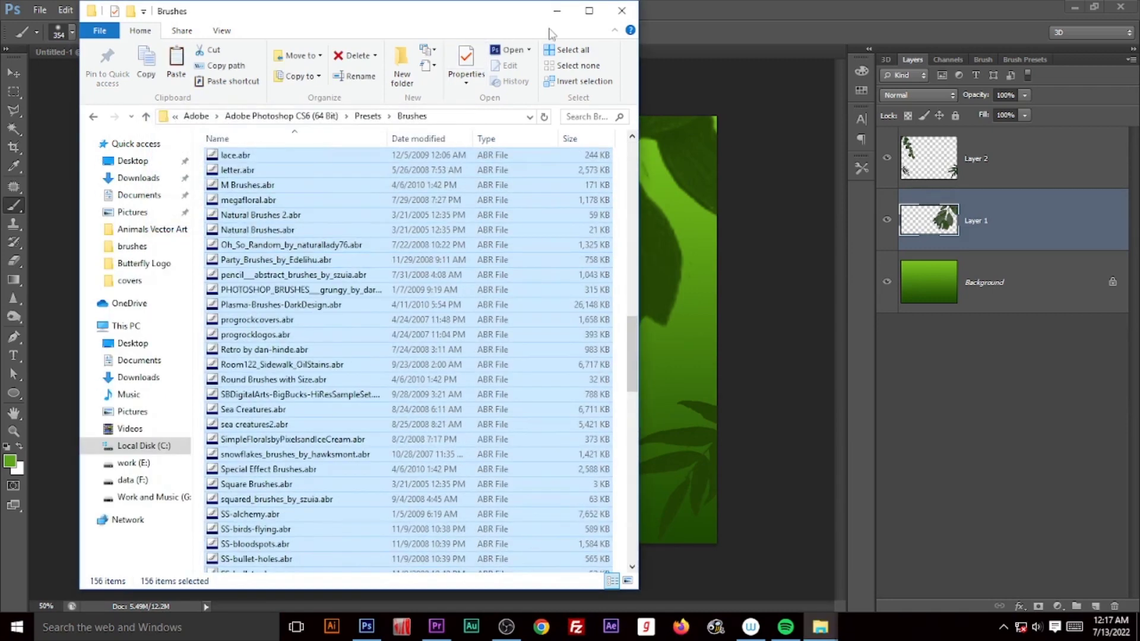
left_click(557, 11)
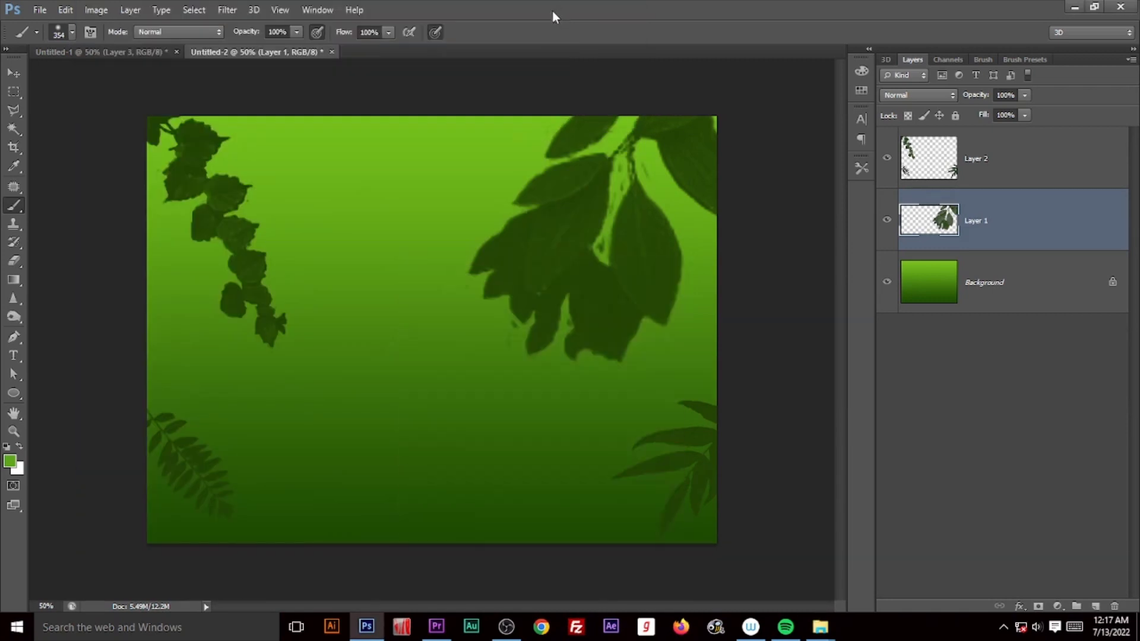
- Check the brush set list in the Brush tool's preset picker
left_click(13, 73)
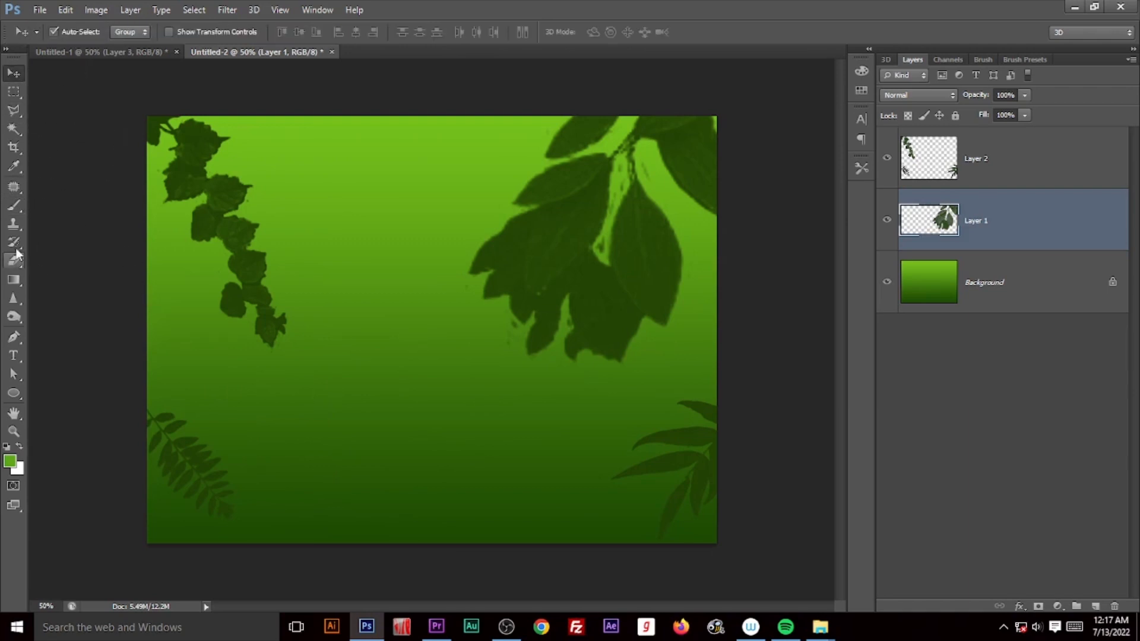
left_click(15, 206)
left_click(71, 33)
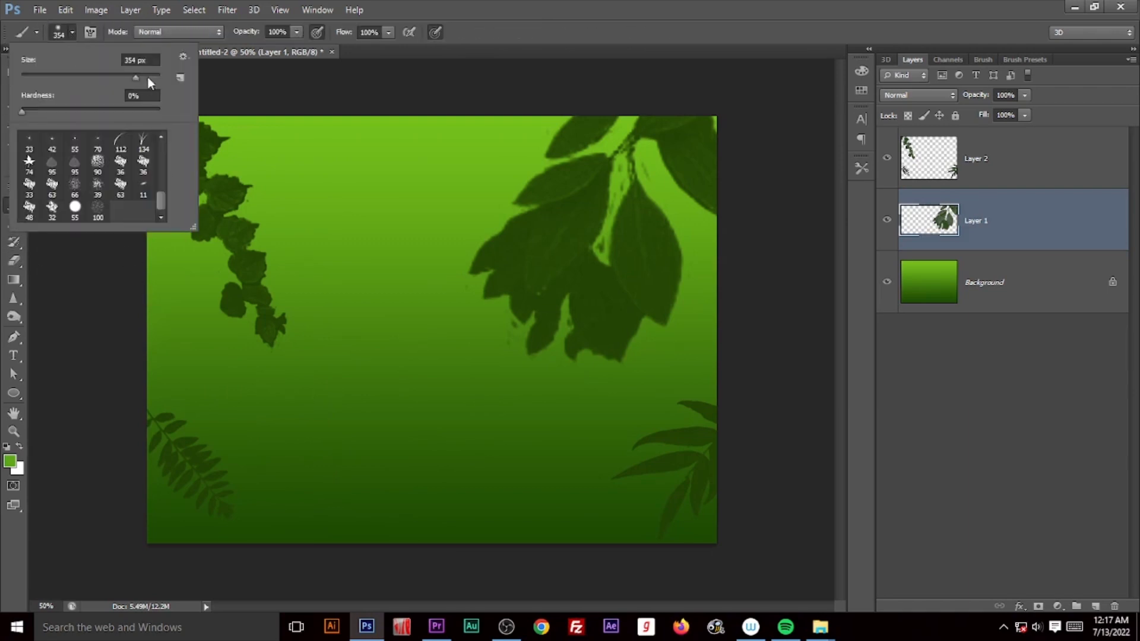
left_click(182, 57)
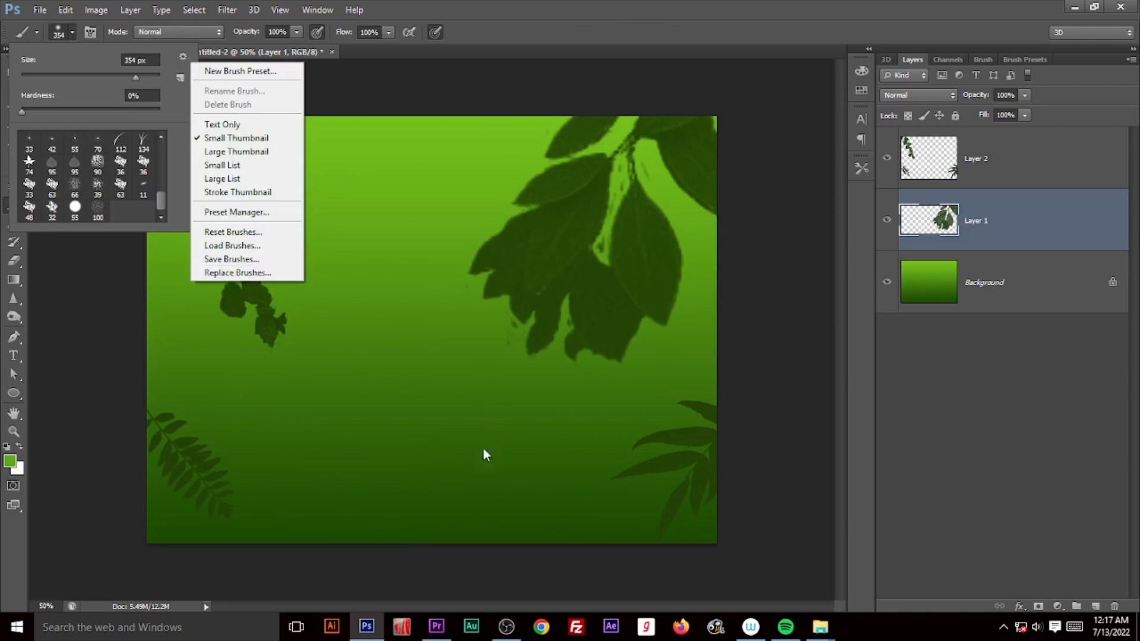
left_click(1124, 8)
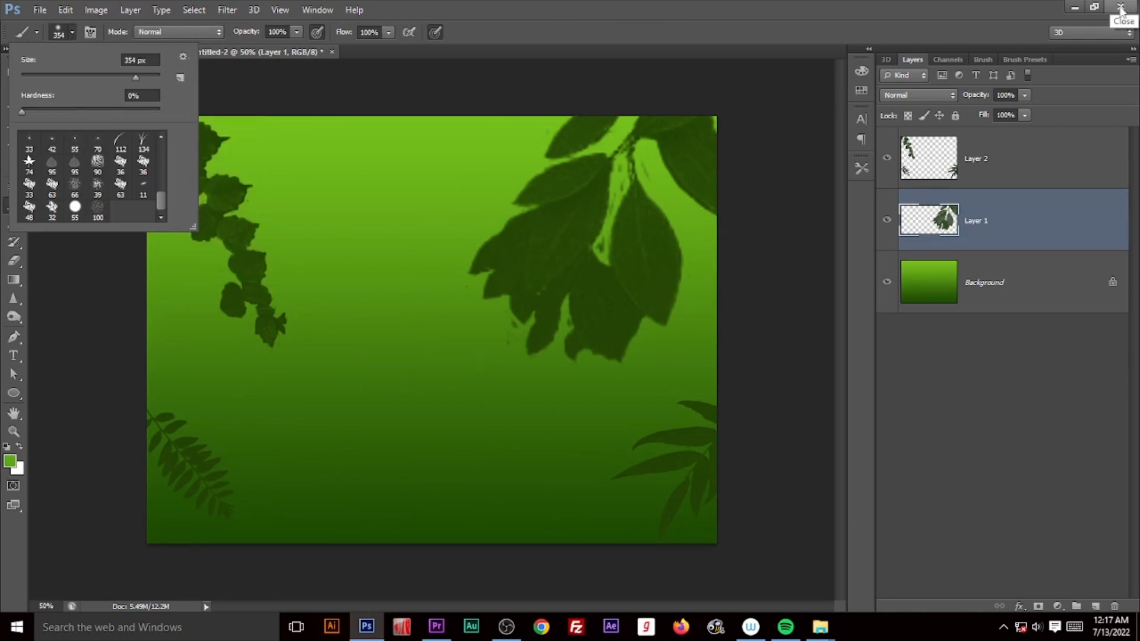
- Quit Photoshop without saving the document and relaunch it from the taskbar
left_click(1121, 7)
left_click(578, 244)
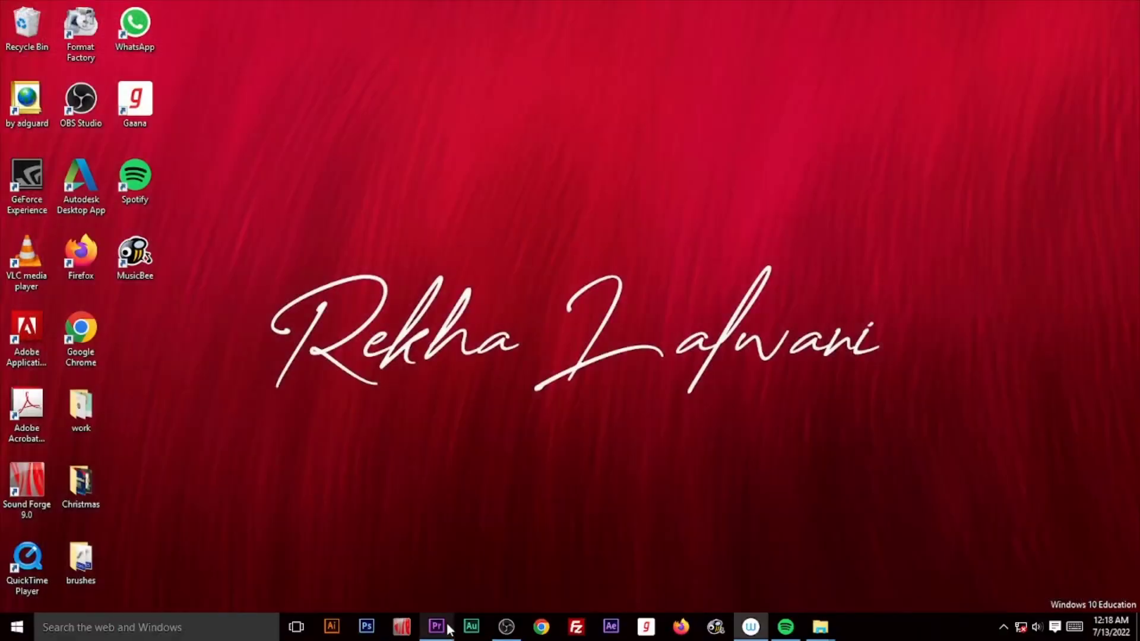
left_click(367, 626)
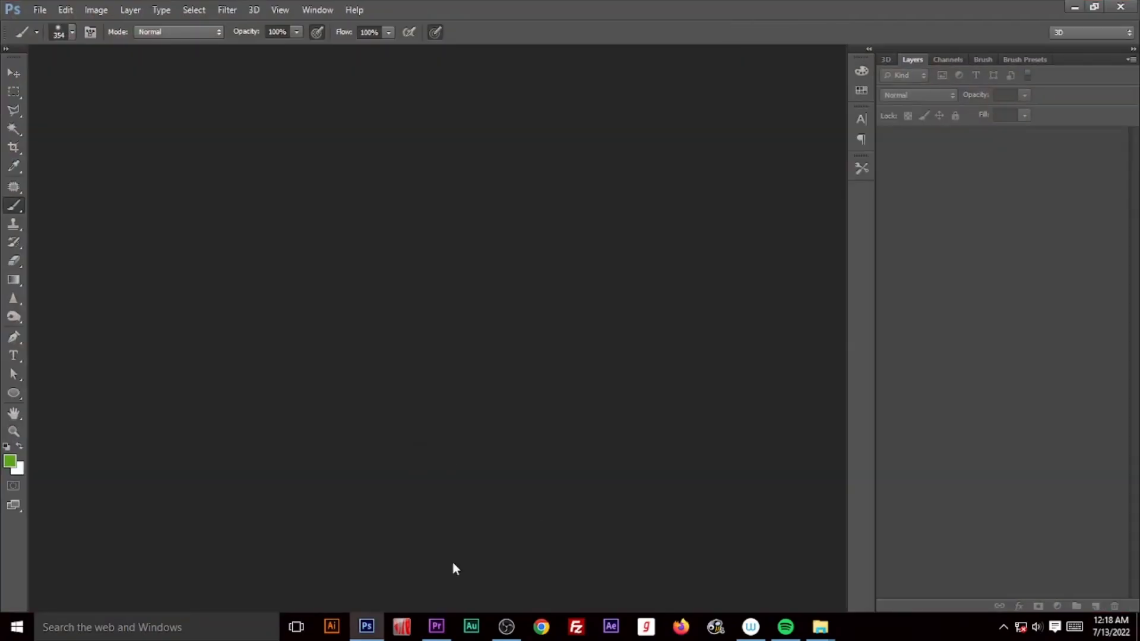
- Create a new document with default settings and browse the installed brush sets
left_click(39, 10)
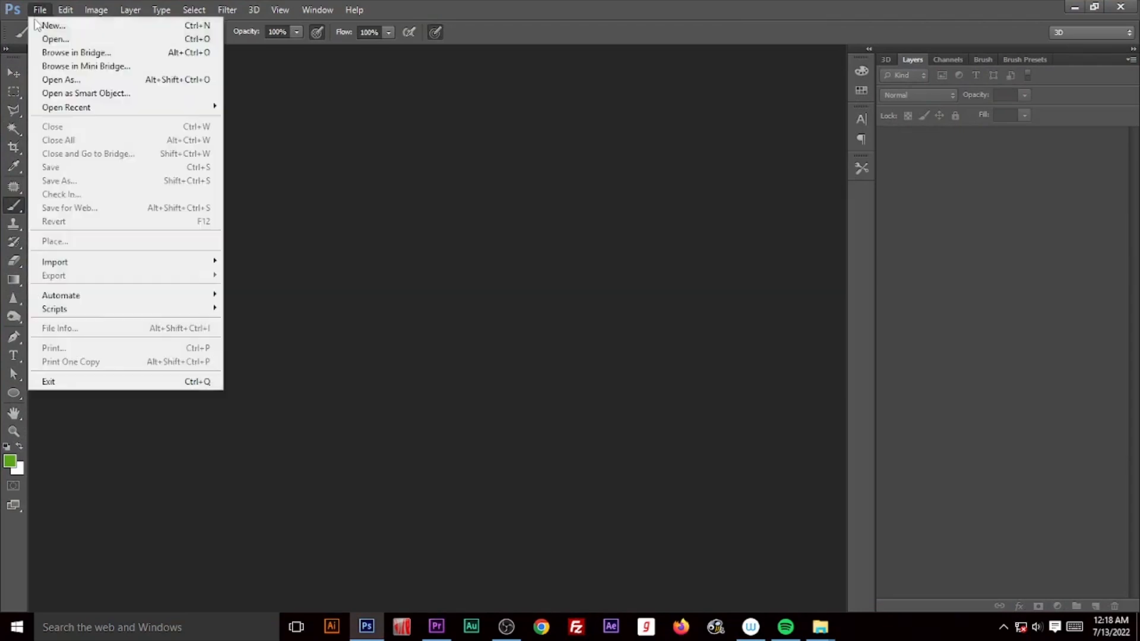
left_click(714, 155)
left_click(59, 32)
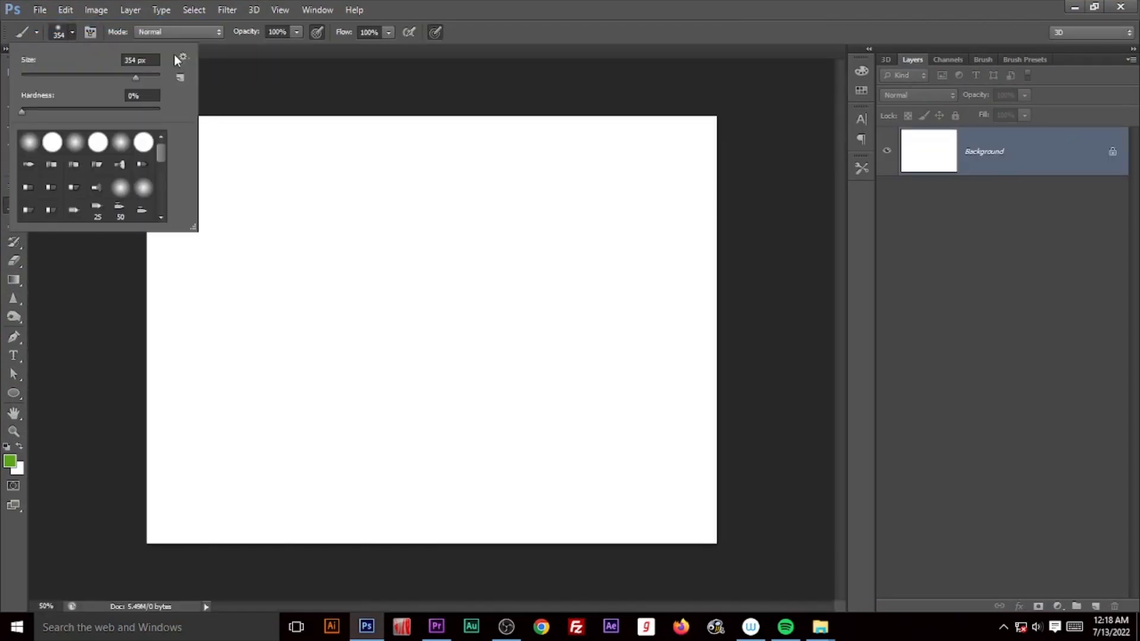
left_click(183, 57)
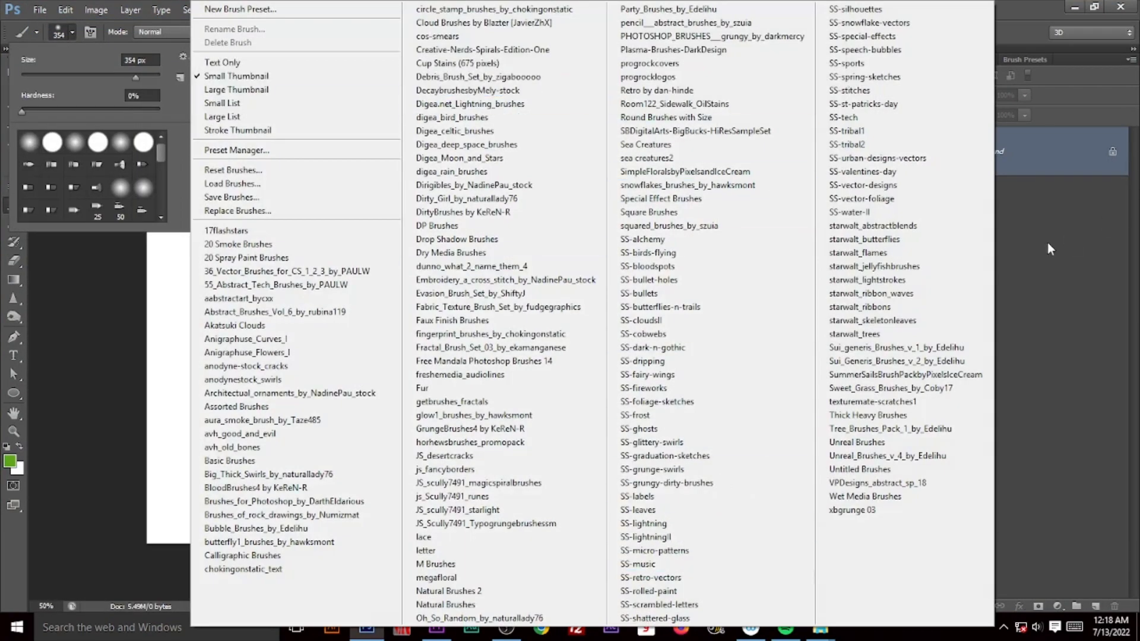
left_click(1048, 242)
left_click(1096, 607)
- Add an empty layer and pick a light blue foreground colour
left_click(1010, 220)
left_click(9, 461)
left_click_drag(800, 408, 802, 356)
left_click(708, 287)
left_click(725, 278)
- Fill the Background with the light blue and make Layer 1 the active layer
key("Return")
key("b")
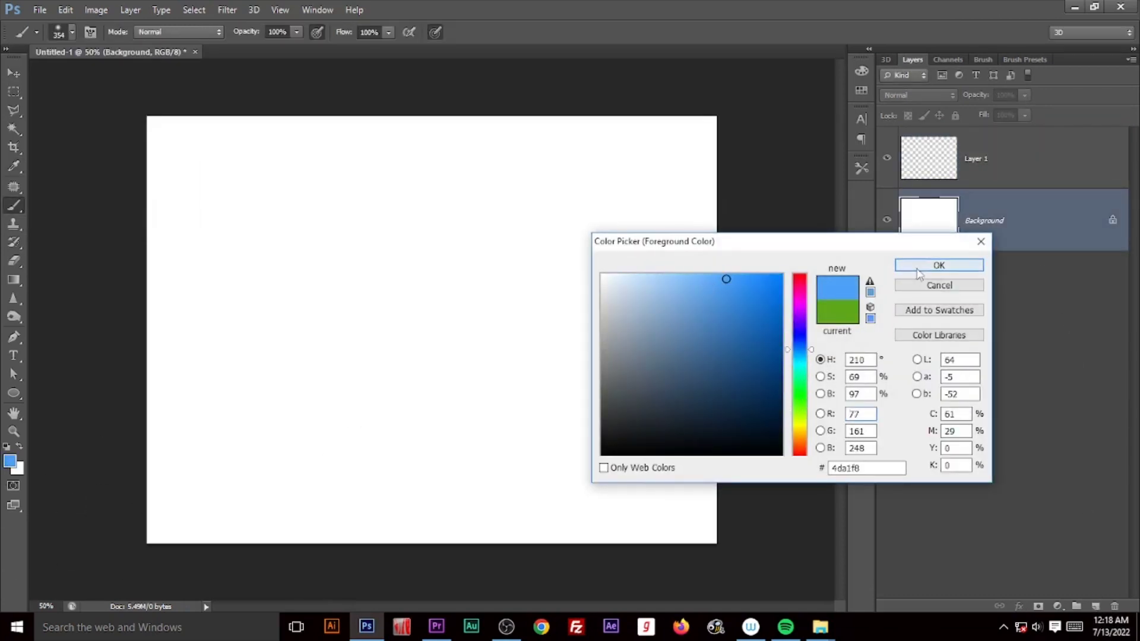
key("alt+BackSpace")
left_click(971, 177)
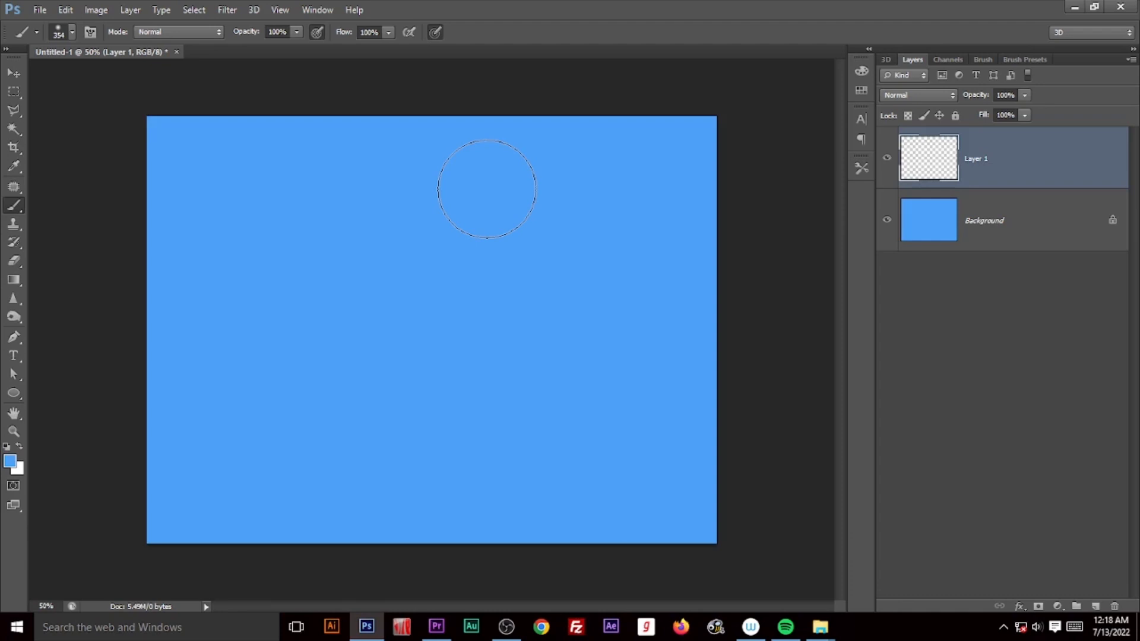
left_click(66, 31)
- Switch to white and stamp cloud brushes across the upper left, right side and left edge
key("x")
left_click(330, 197)
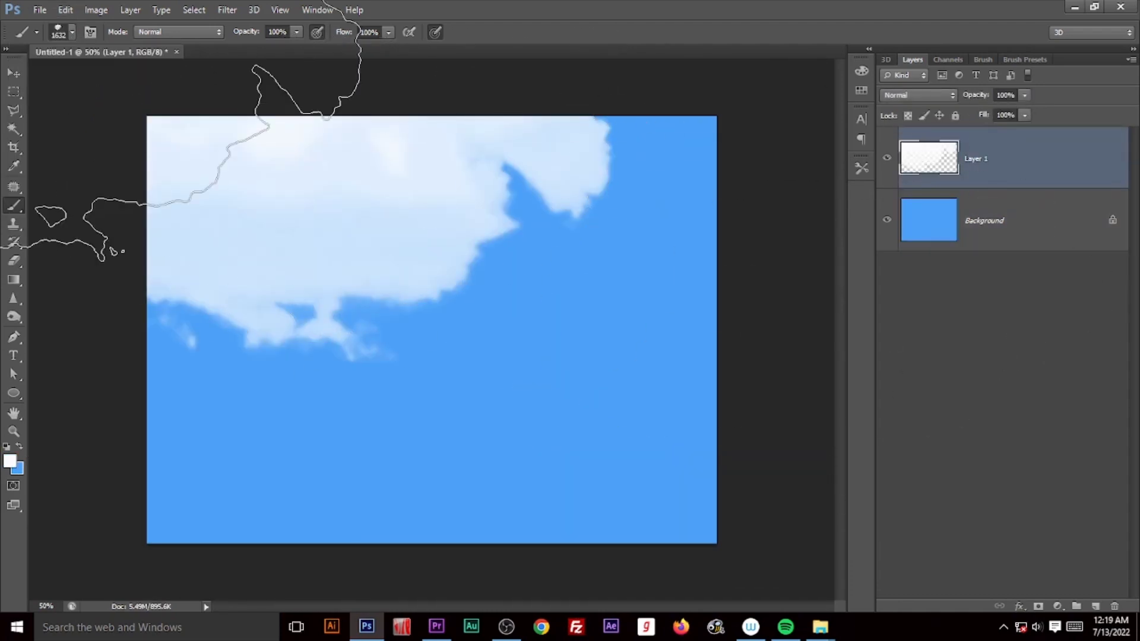
left_click(71, 34)
left_click(121, 141)
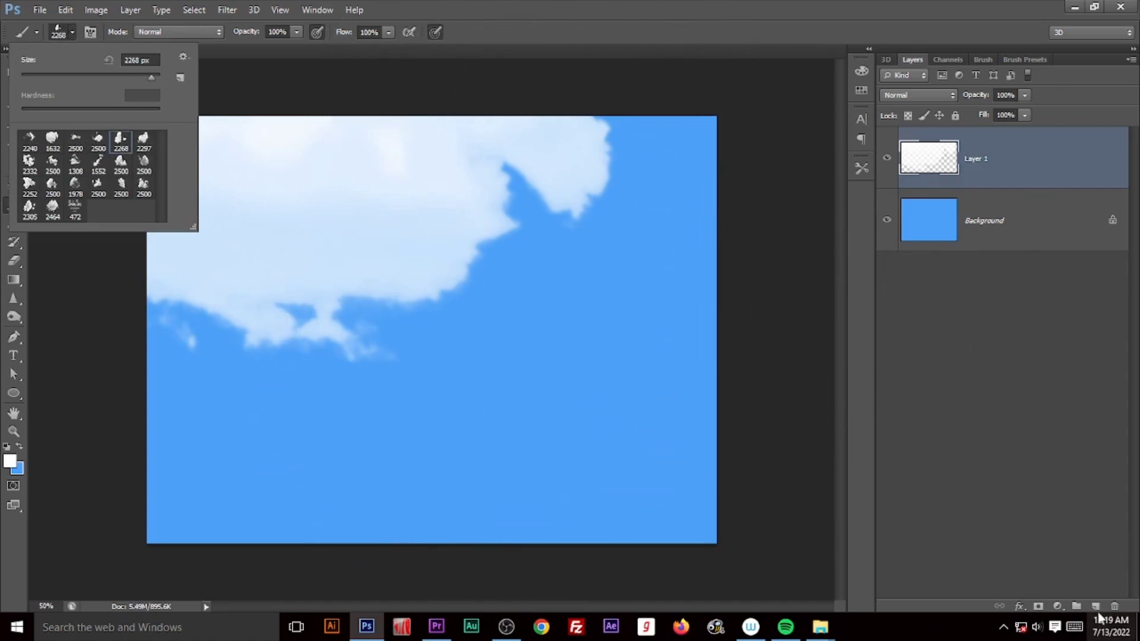
left_click(1095, 606)
key("bracketleft")
key("bracketleft")
key("bracketleft")
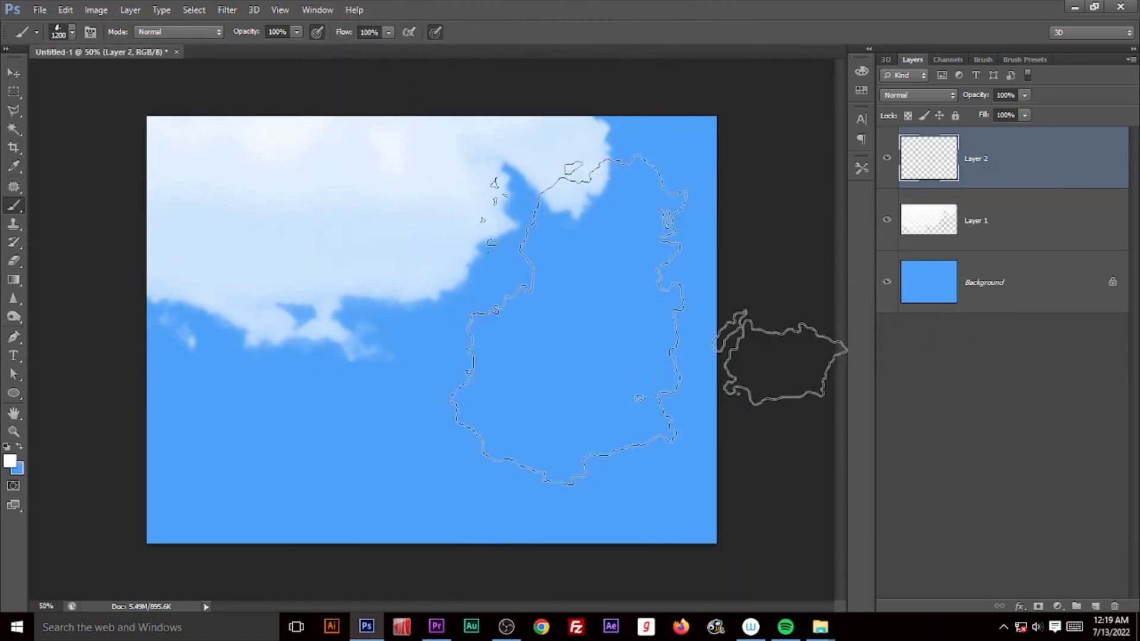
left_click(570, 255)
left_click(187, 339)
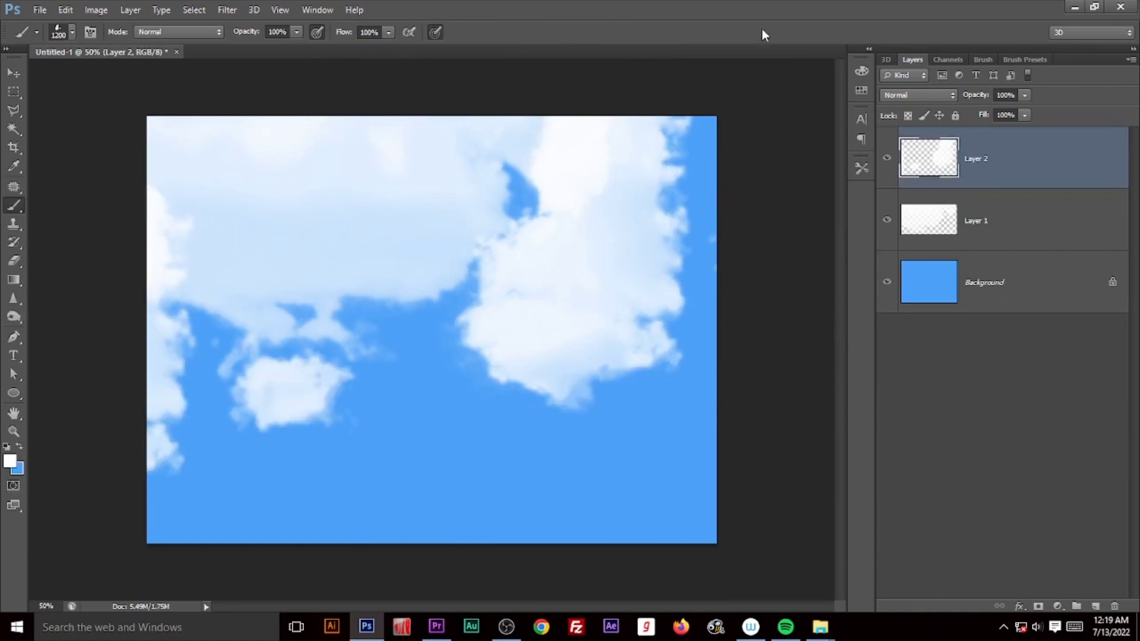
- Stamp another cloud brush along the bottom of the sky on a new layer
left_click(72, 32)
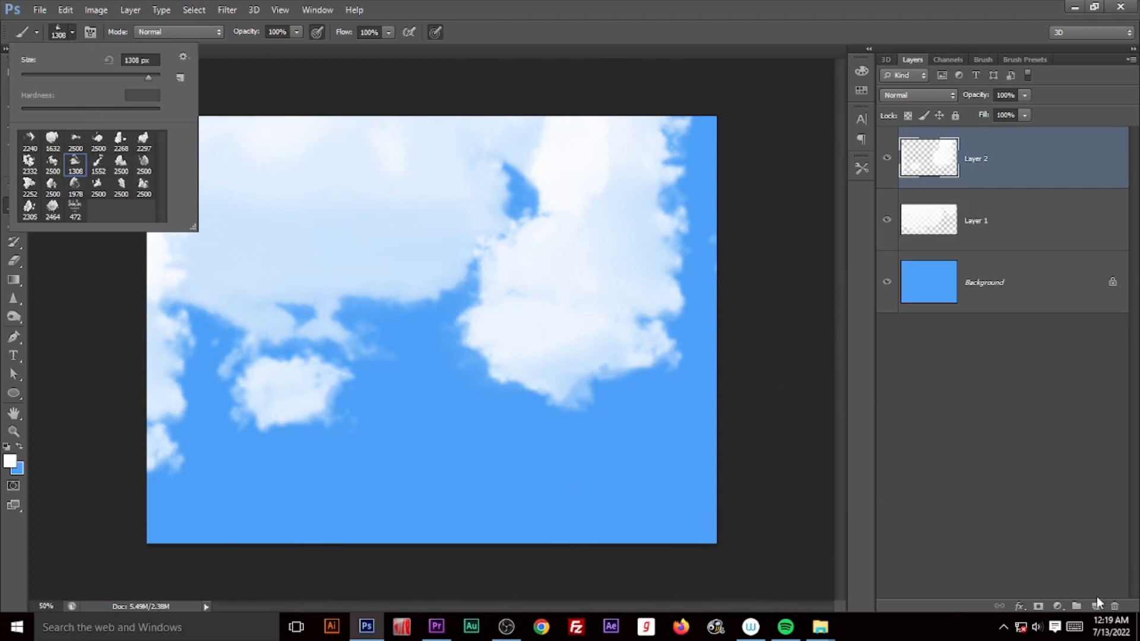
left_click(1096, 606)
left_click(496, 483)
left_click(484, 549)
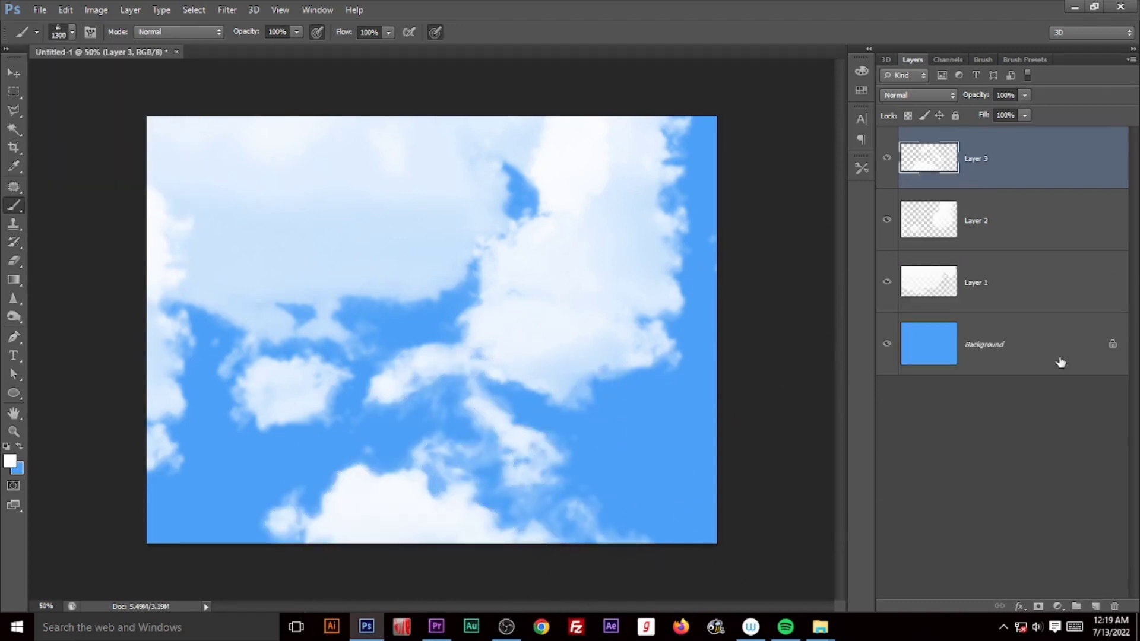
key("v")
- Start a second new document, fill its background blue and add an empty layer
key("ctrl+n")
left_click(713, 156)
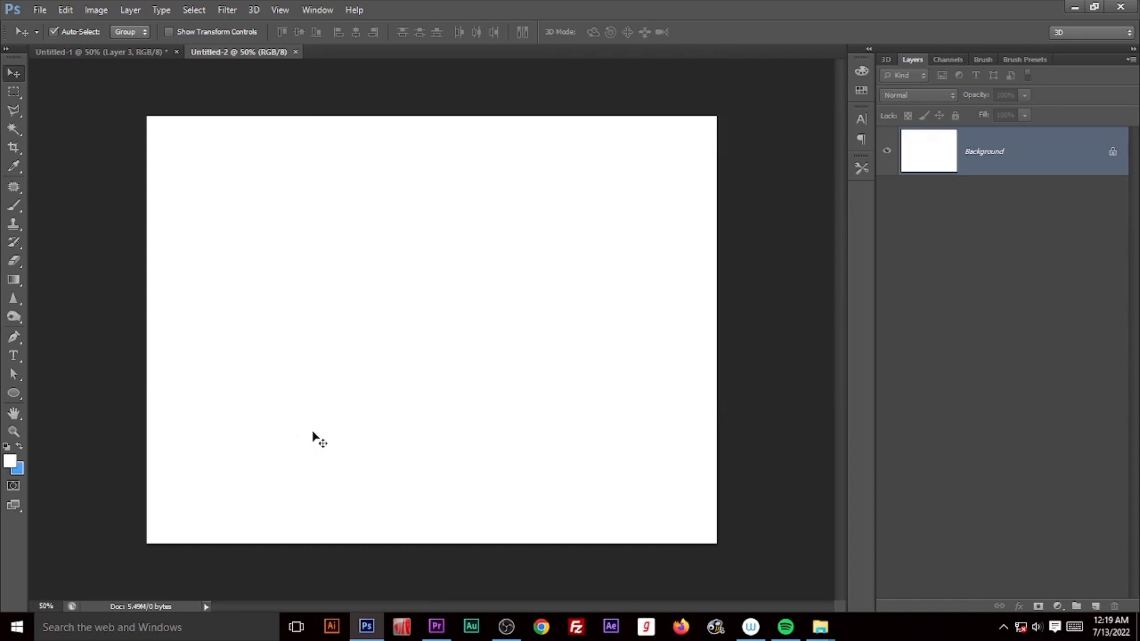
key("ctrl+BackSpace")
left_click(1096, 605)
- Replace the current brushes with the SS-water-II brush set
key("b")
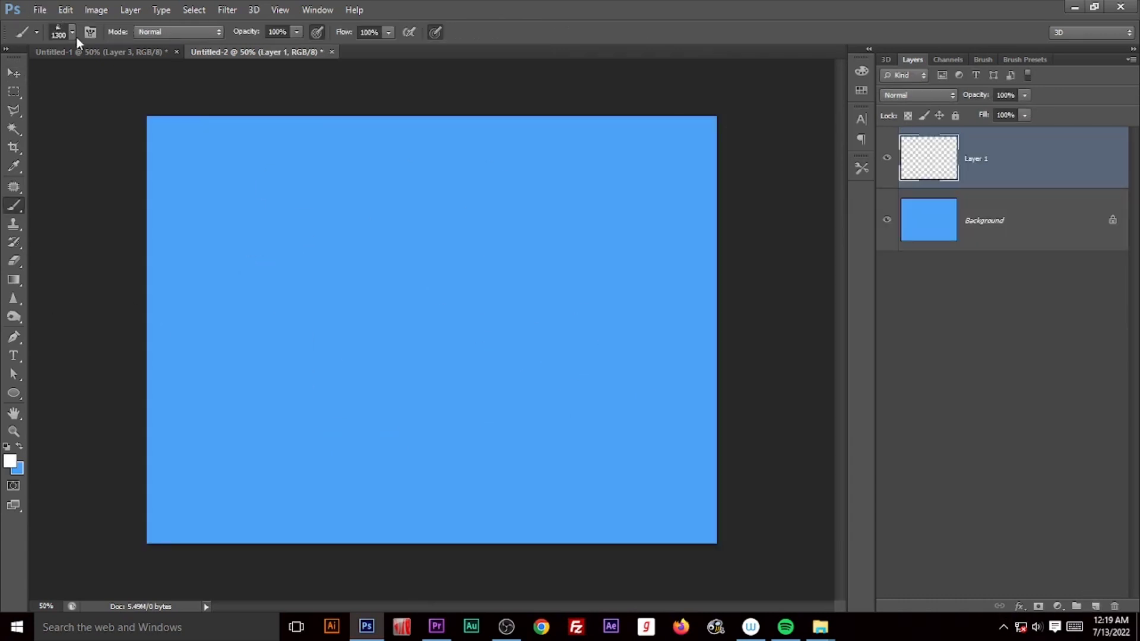
left_click(72, 33)
left_click(182, 56)
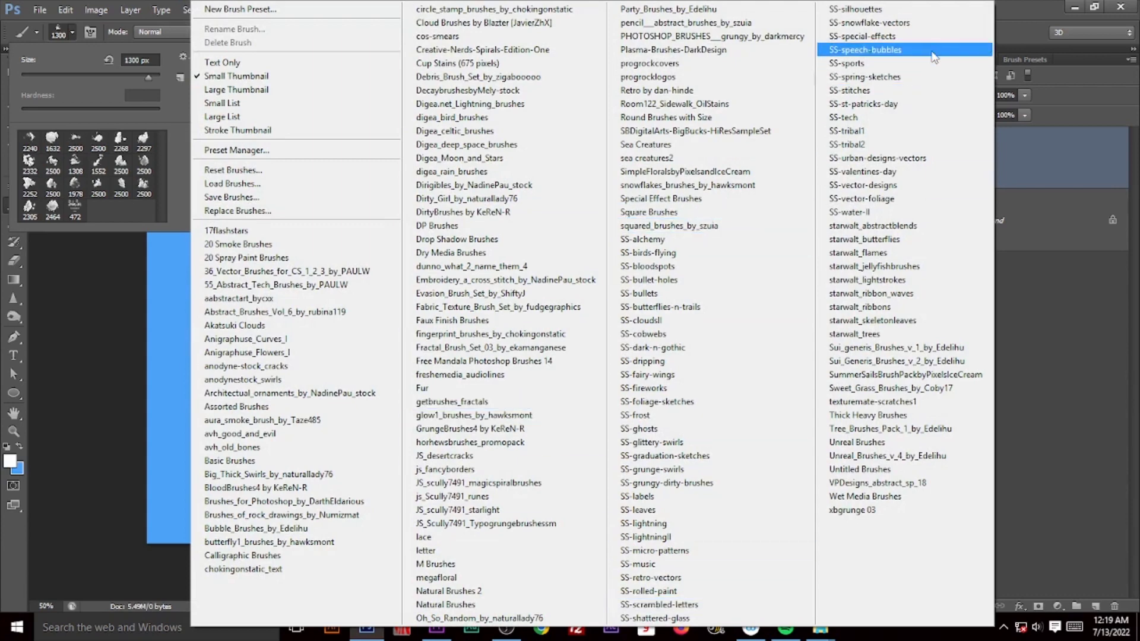
left_click(851, 213)
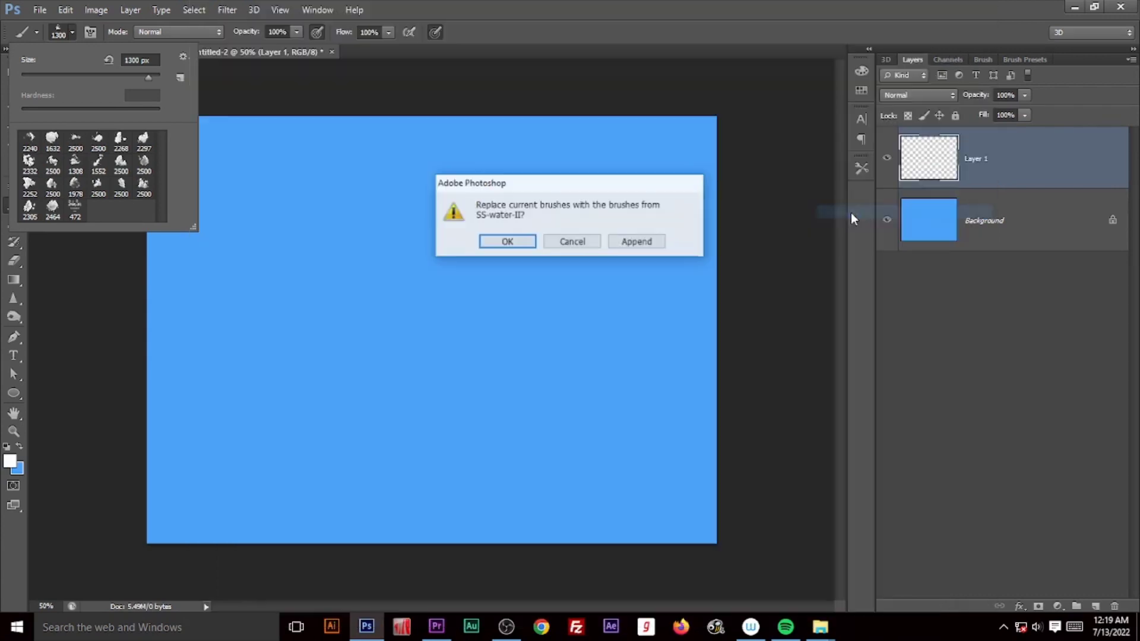
left_click(504, 242)
- Stamp water ripples across the canvas with the 2500 water brush, then add a layer
left_click_drag(162, 164, 155, 193)
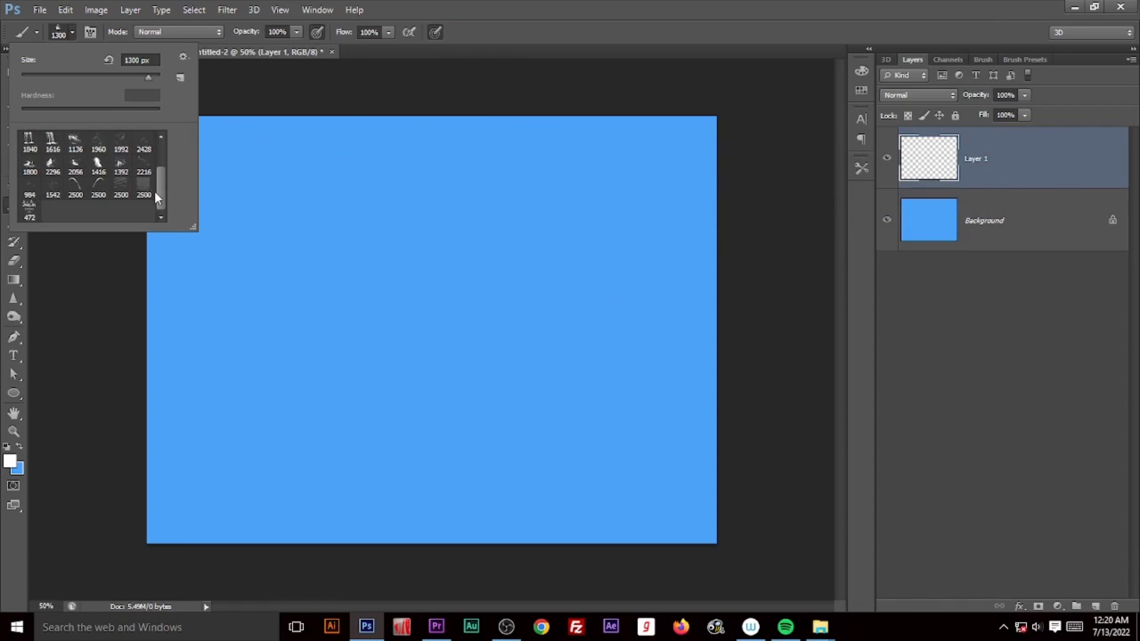
left_click(120, 194)
left_click(464, 321)
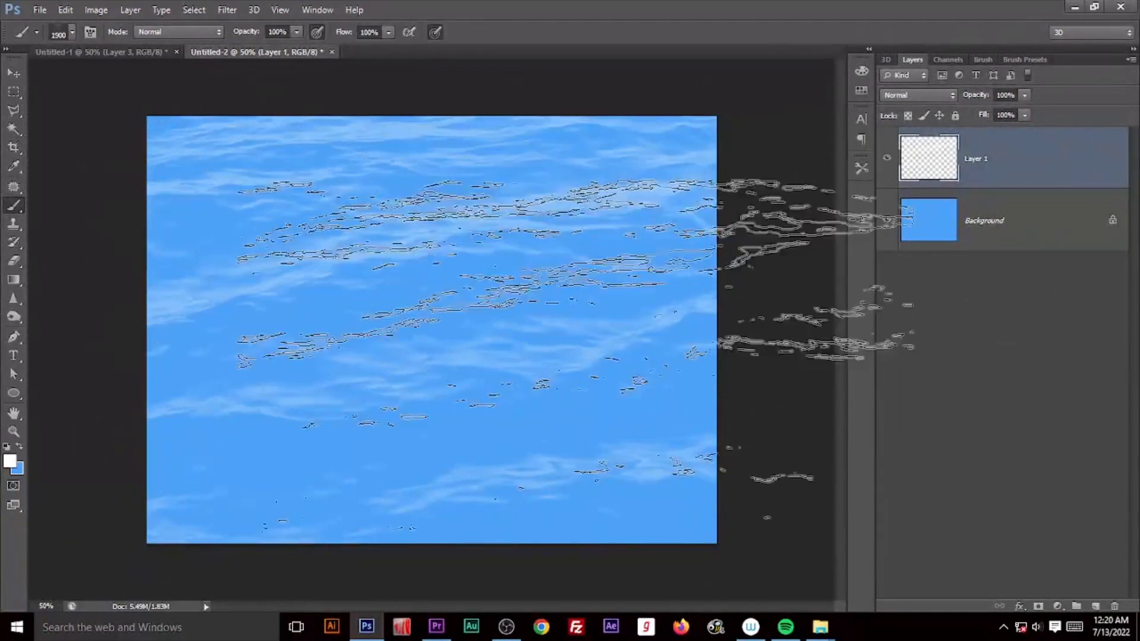
key("bracketleft")
key("bracketleft")
key("bracketleft")
left_click(1094, 606)
- Stamp a white splash at the canvas centre with the 1392 spray brush on a new layer
left_click(65, 32)
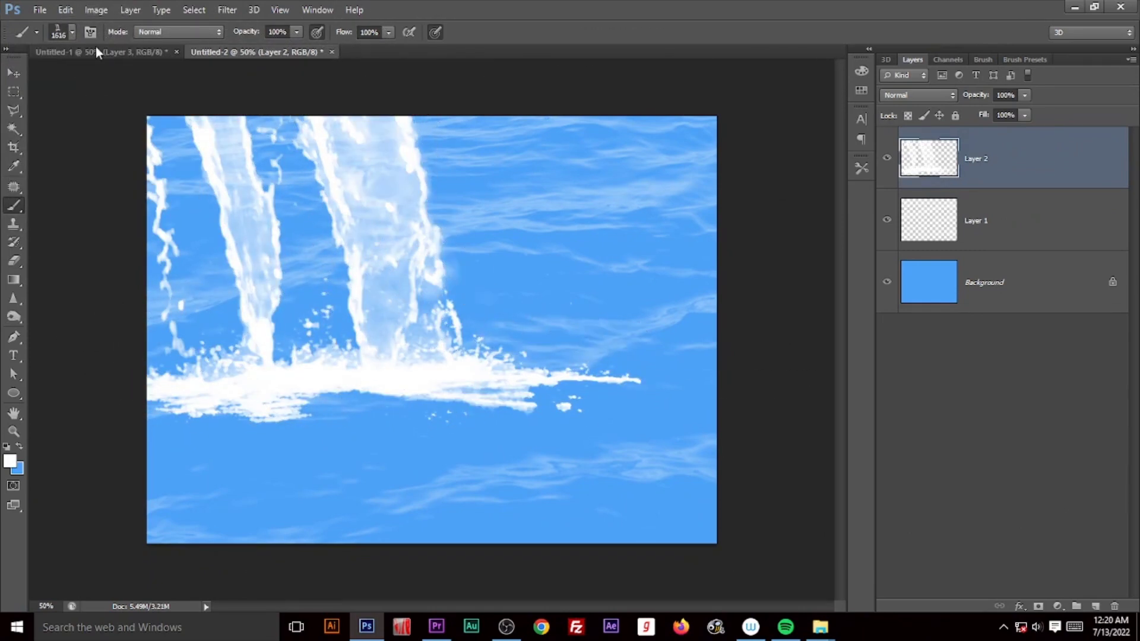
left_click(65, 32)
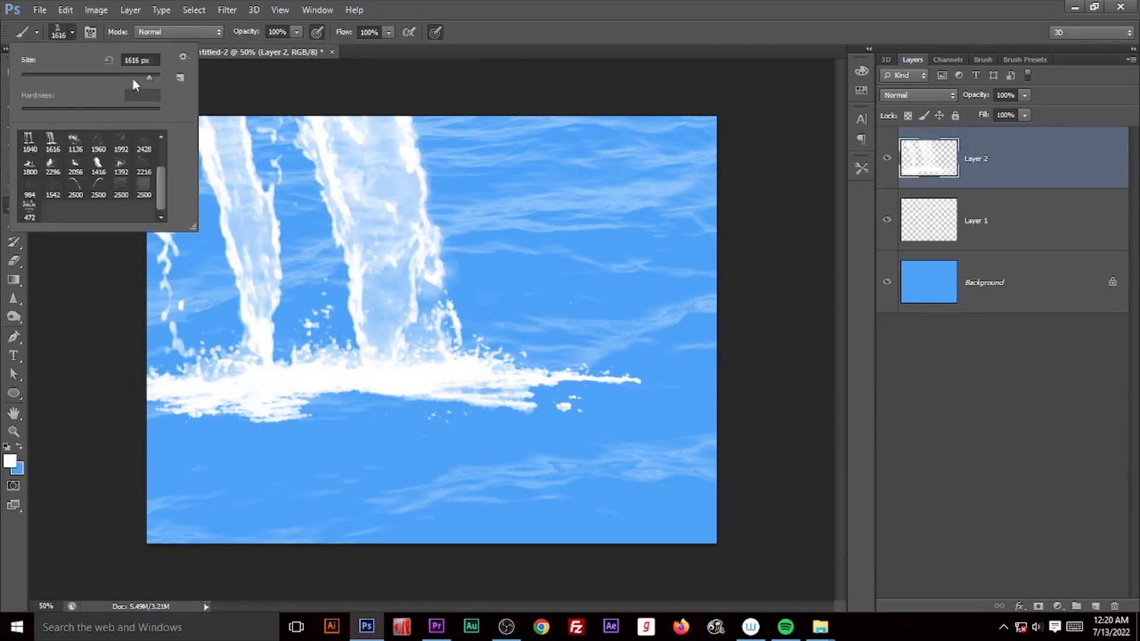
scroll(158, 180, "down", 3)
left_click(118, 211)
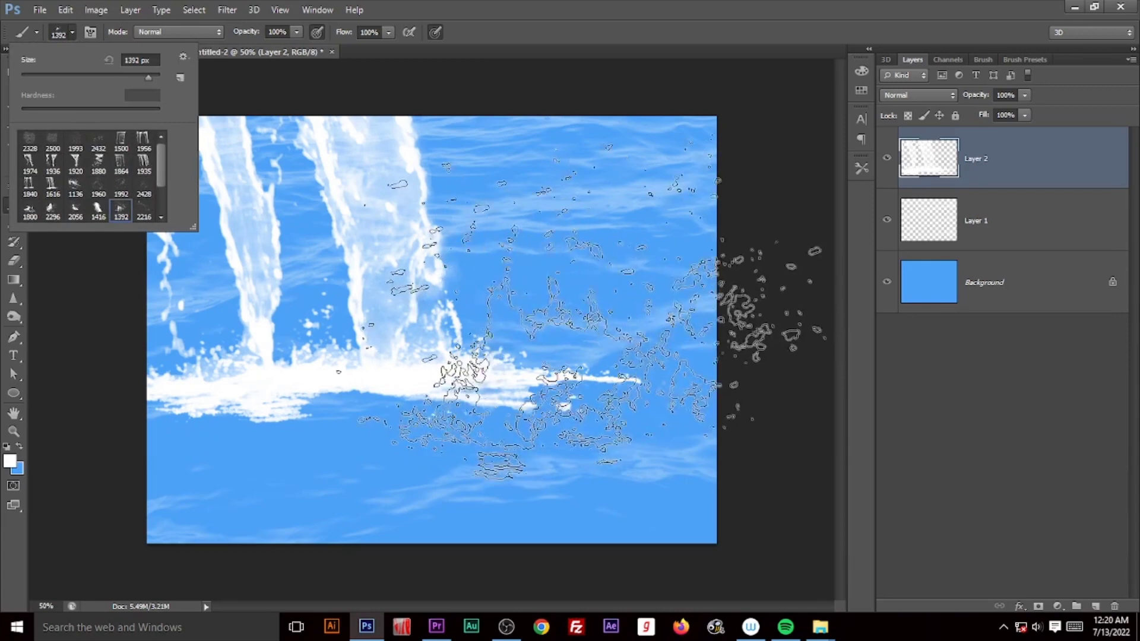
left_click(1096, 606)
left_click(415, 368)
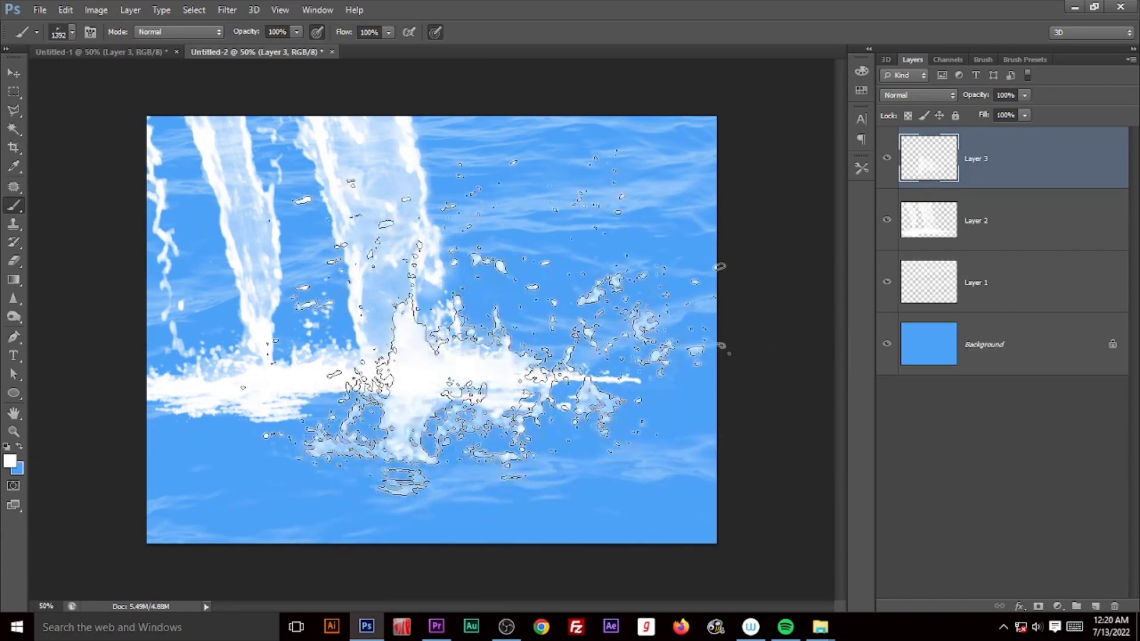
- Hide the splash Layers 2 and 3, then stamp a 1136 splash on a new layer
left_click(69, 34)
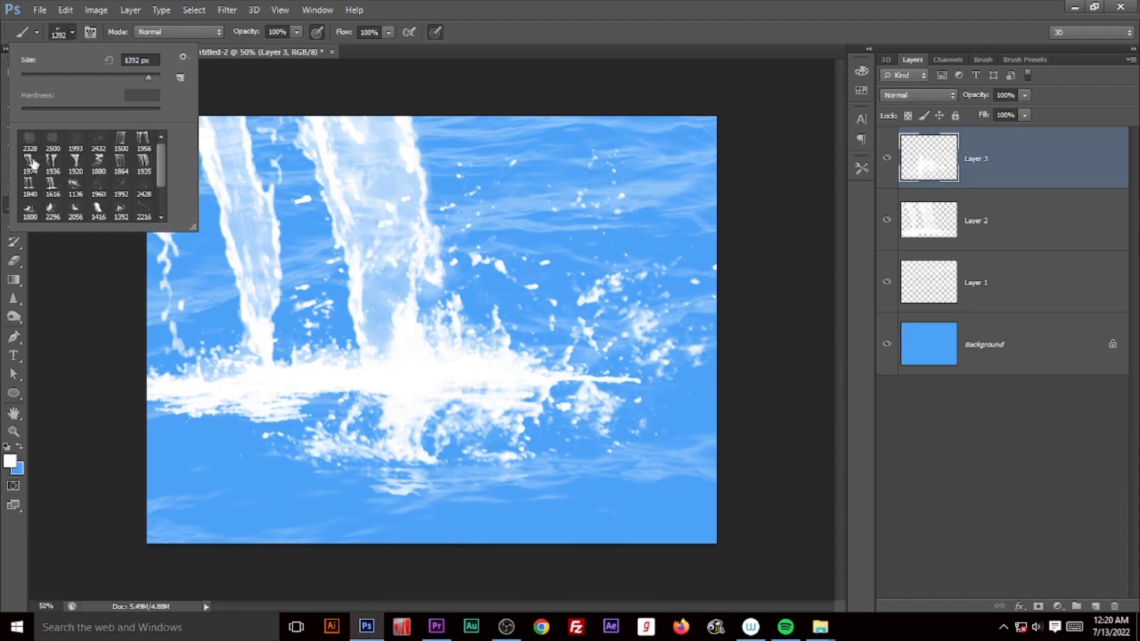
left_click(75, 142)
left_click(1096, 606)
left_click(887, 220)
left_click(887, 282)
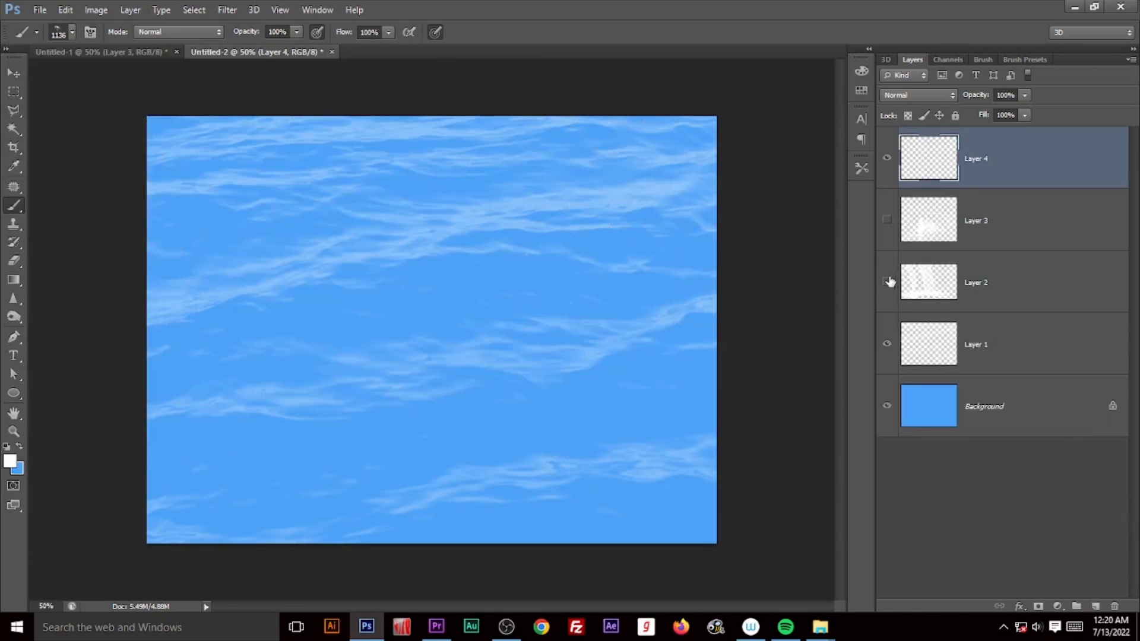
left_click(437, 308)
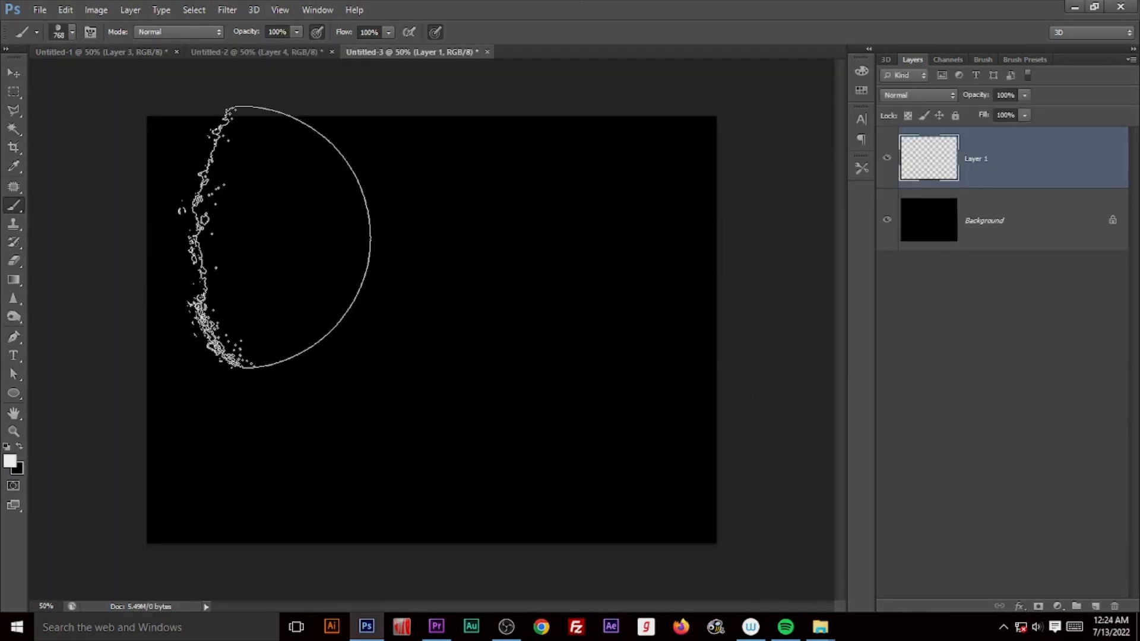
- Stamp a moon, then scatter stars over the canvas on a new layer beneath it
left_click(268, 260)
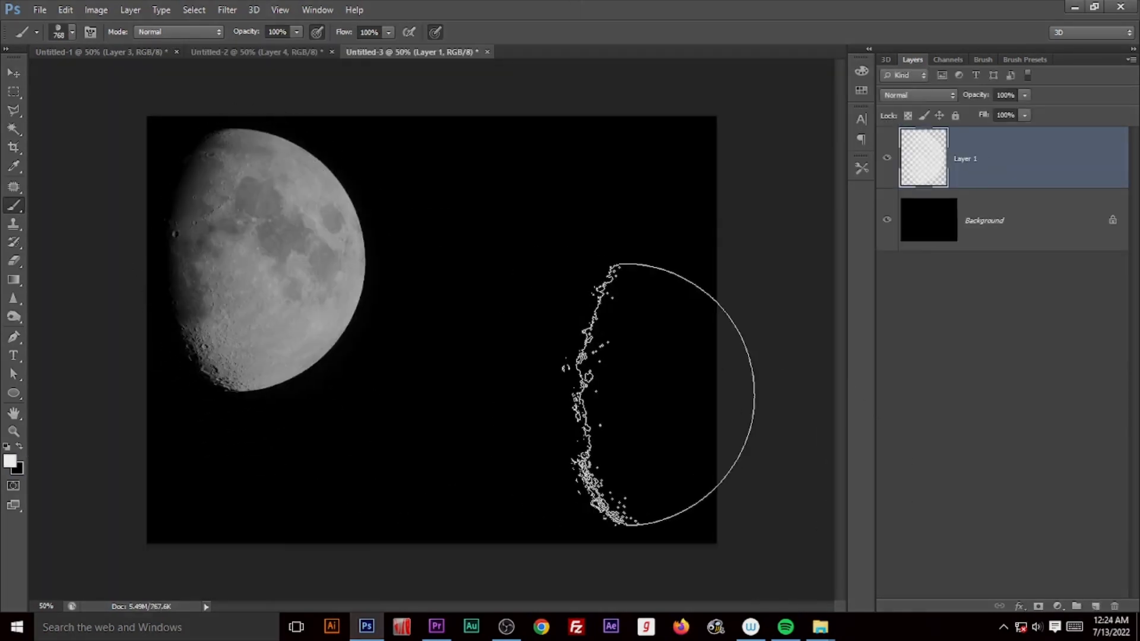
left_click(72, 33)
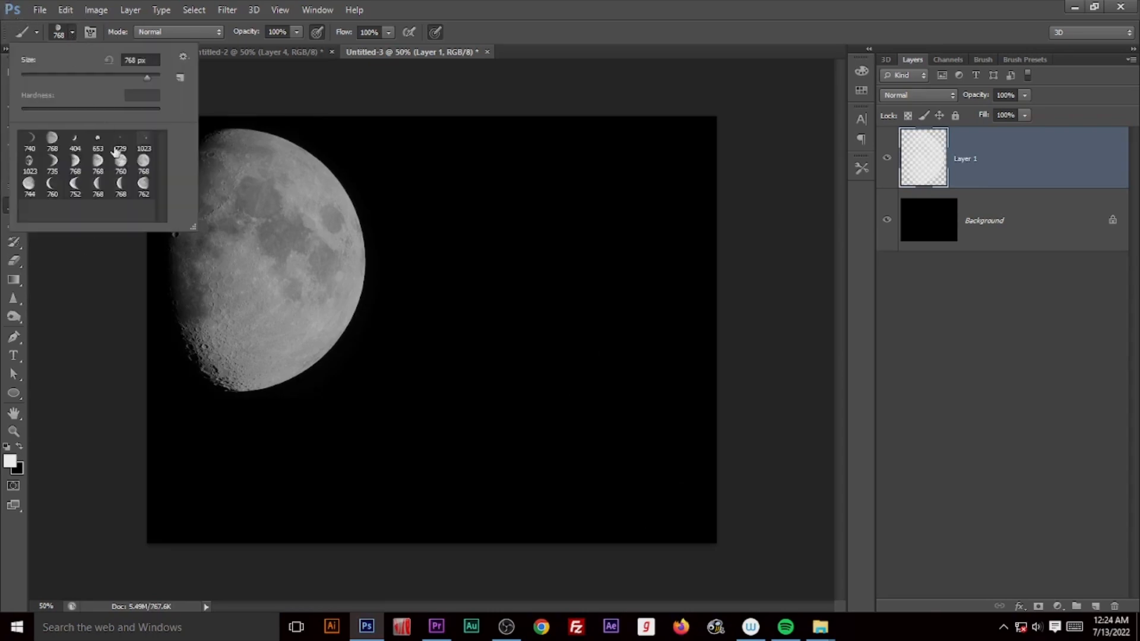
left_click(144, 143)
left_click(1096, 607)
left_click_drag(1009, 178, 959, 237)
left_click(537, 368)
key("bracketright")
key("bracketright")
key("bracketright")
key("bracketright")
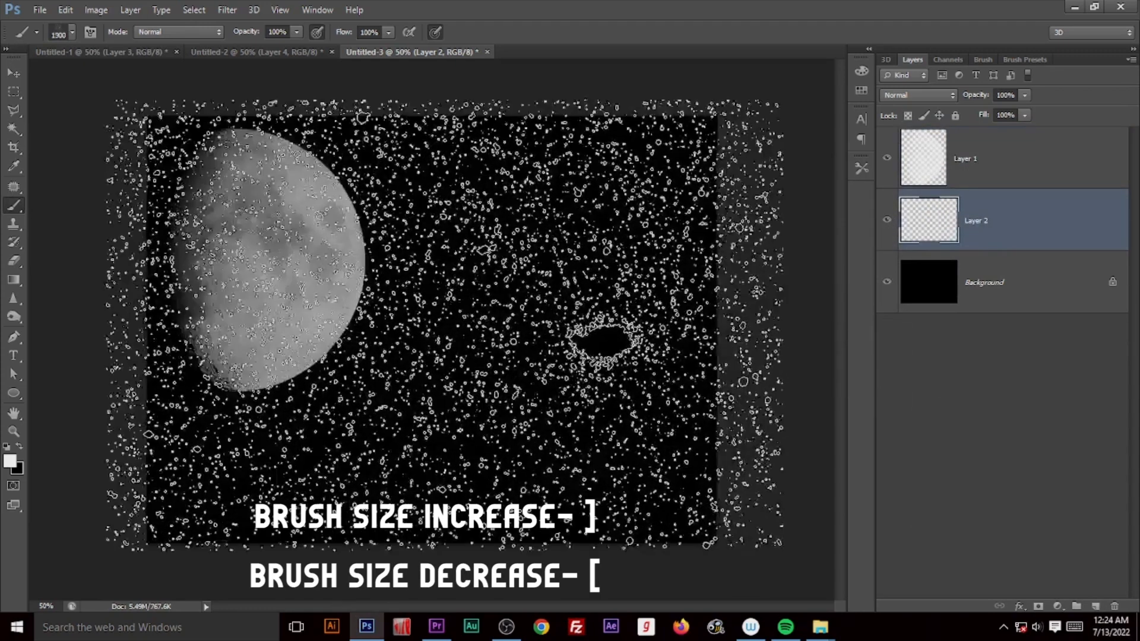
left_click(601, 332)
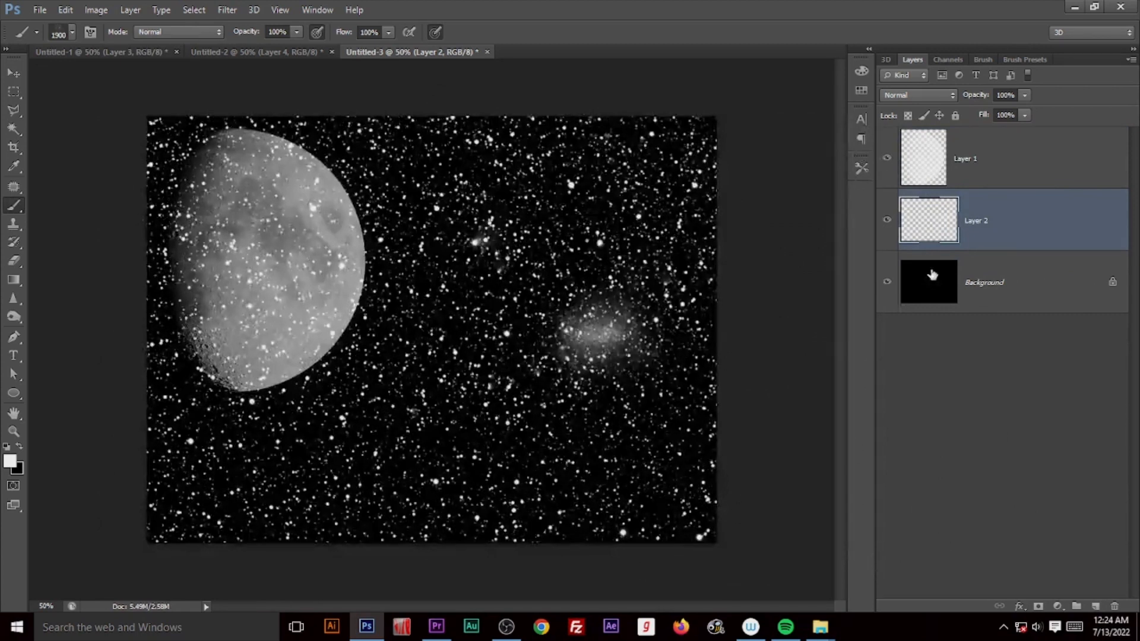
- Dim the stars by lowering the star layer's opacity, then load the rain brush set
left_click(954, 176)
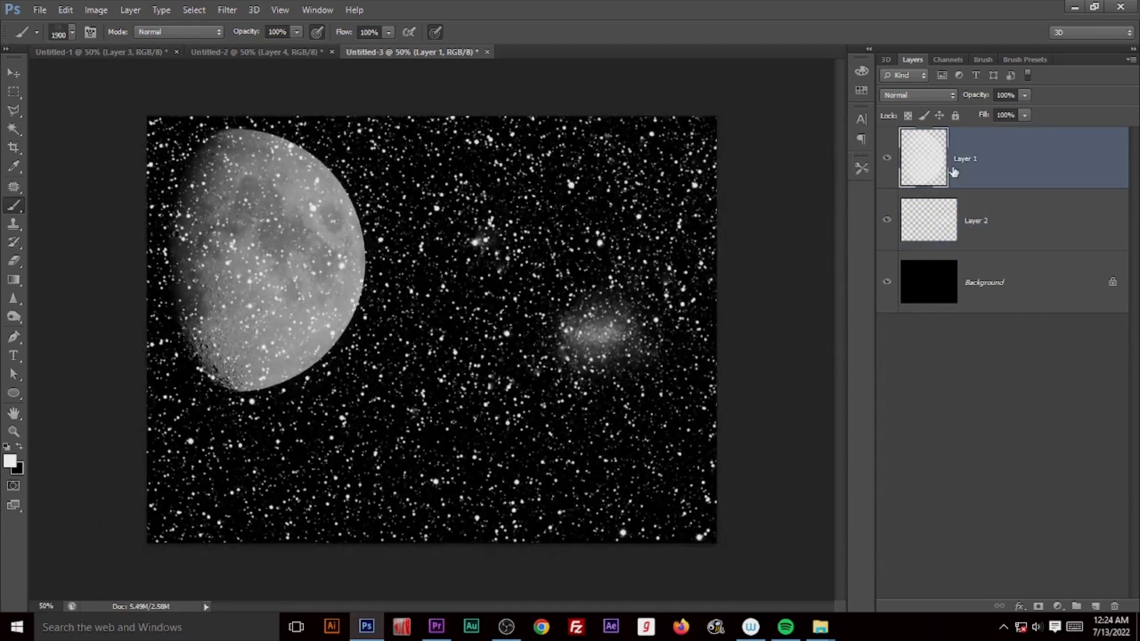
left_click(972, 220)
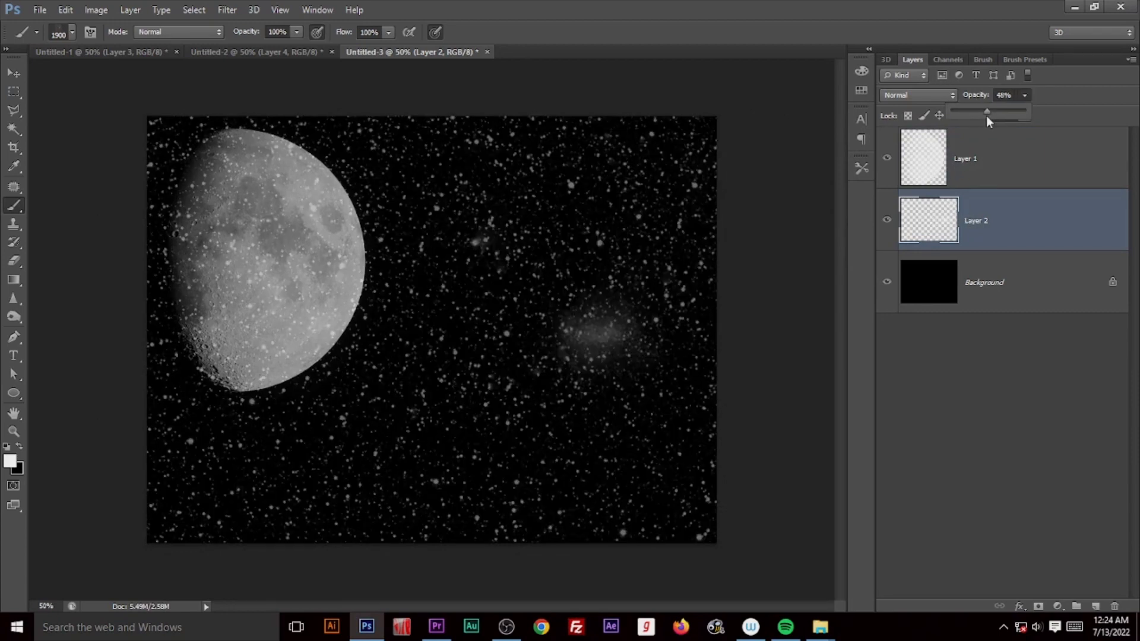
left_click_drag(987, 117, 973, 118)
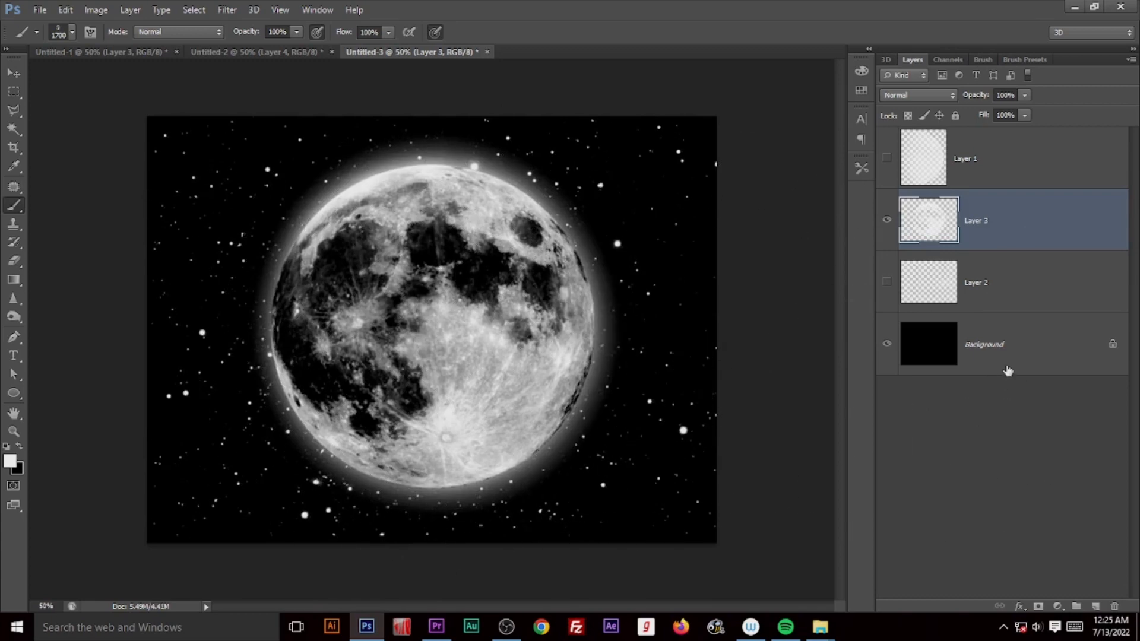
key("v")
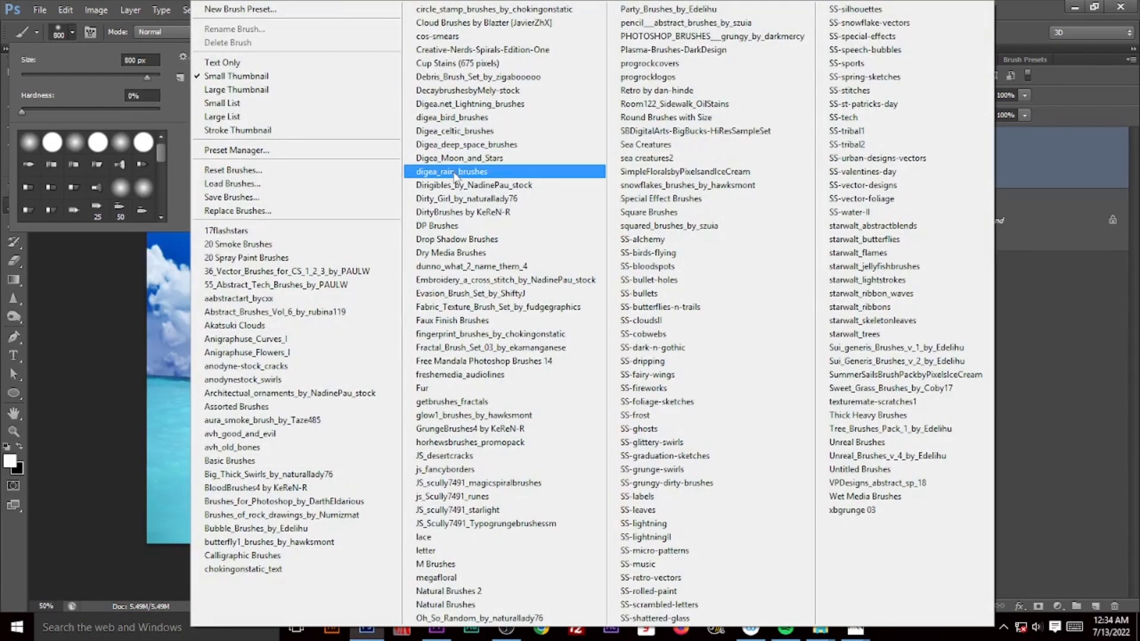
left_click(456, 174)
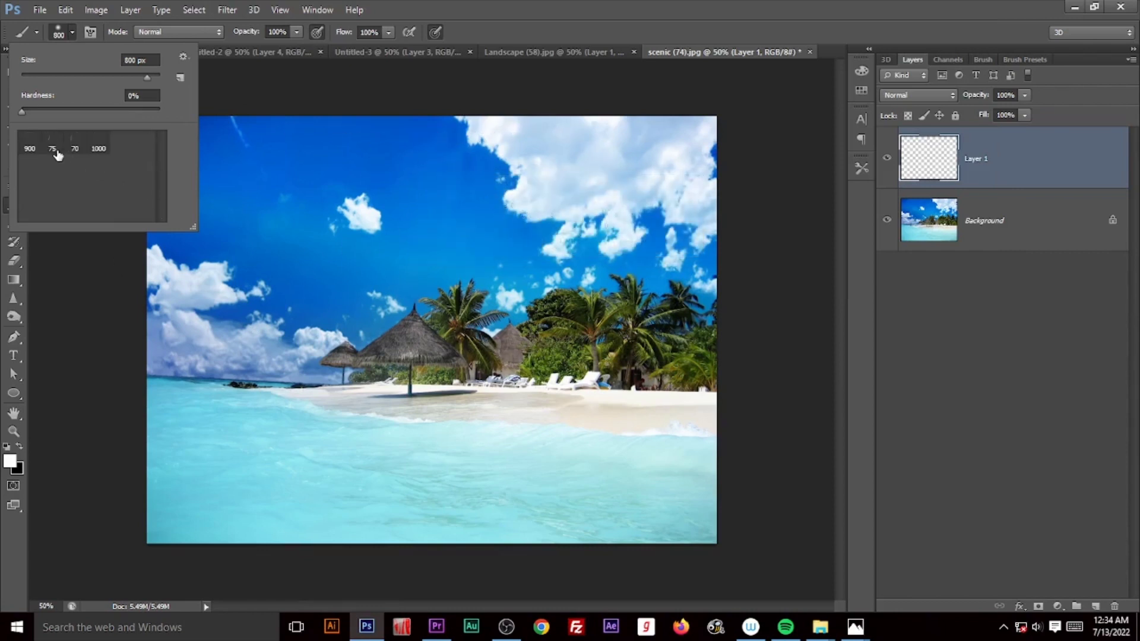
- Paint 75 px rain streaks across the beach sky, inspect them zoomed in, then add Layer 2
left_click(51, 147)
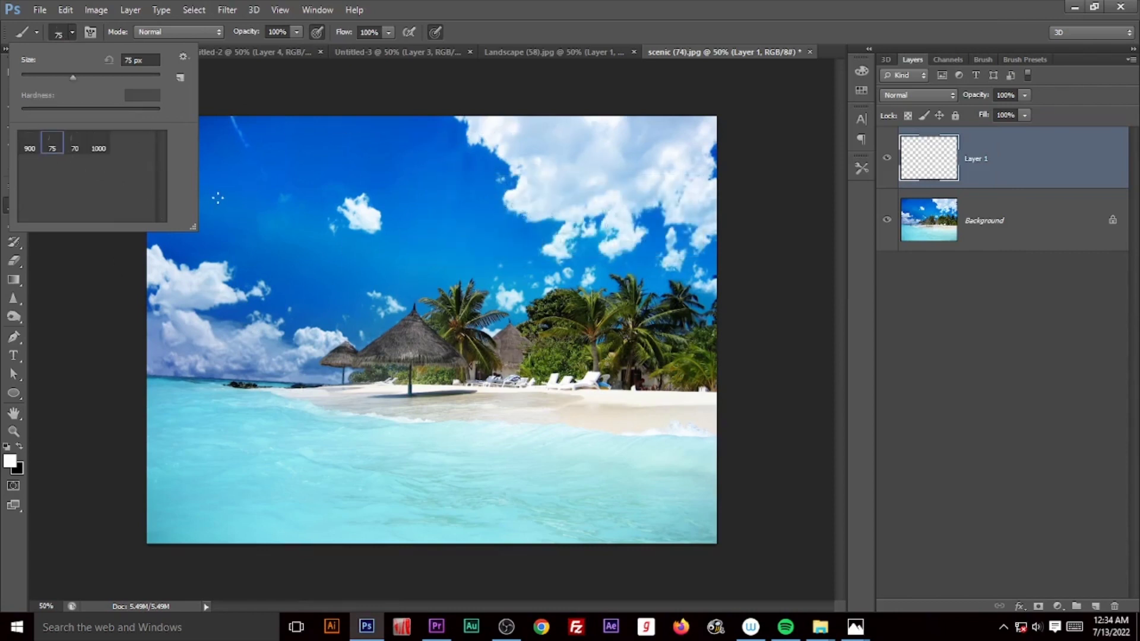
left_click_drag(238, 195, 239, 217)
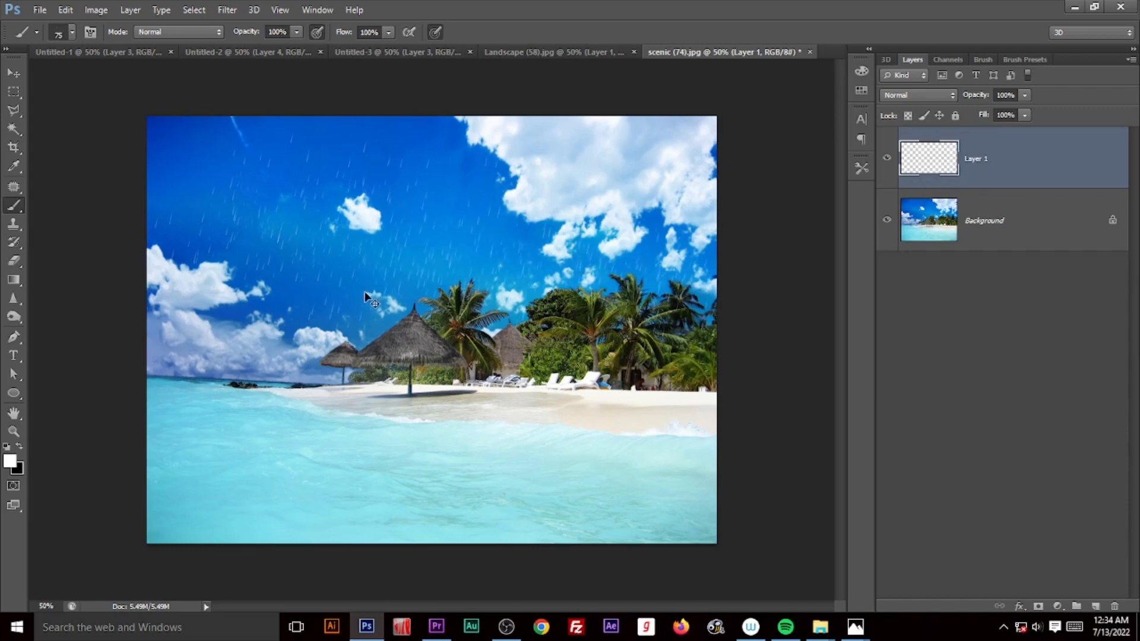
key("ctrl+plus")
key("ctrl+plus")
left_click_drag(434, 174, 667, 435)
left_click_drag(508, 337, 583, 344)
mouse_move(453, 305)
left_mouse_down()
mouse_move(530, 356)
mouse_move(528, 426)
left_mouse_up()
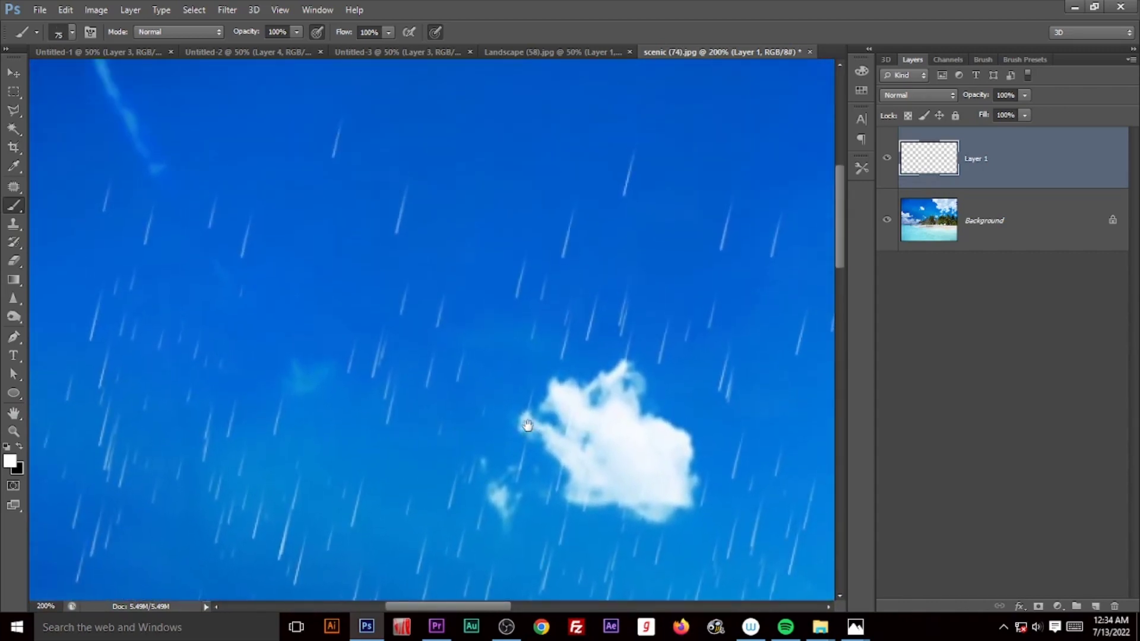
key("ctrl+0")
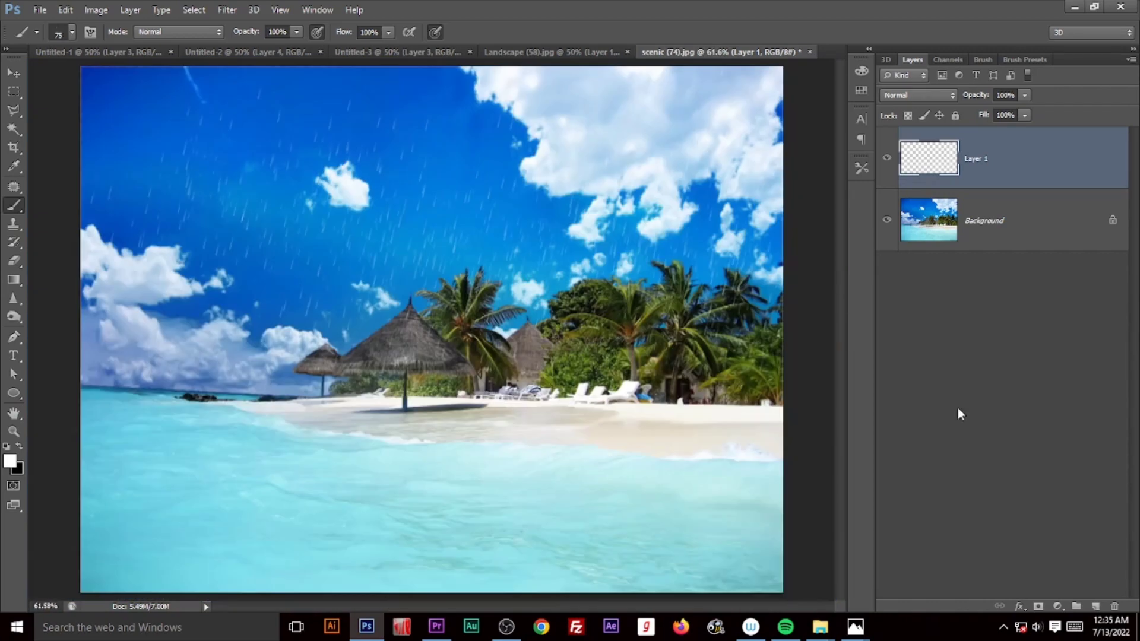
key("ctrl+shift+alt+n")
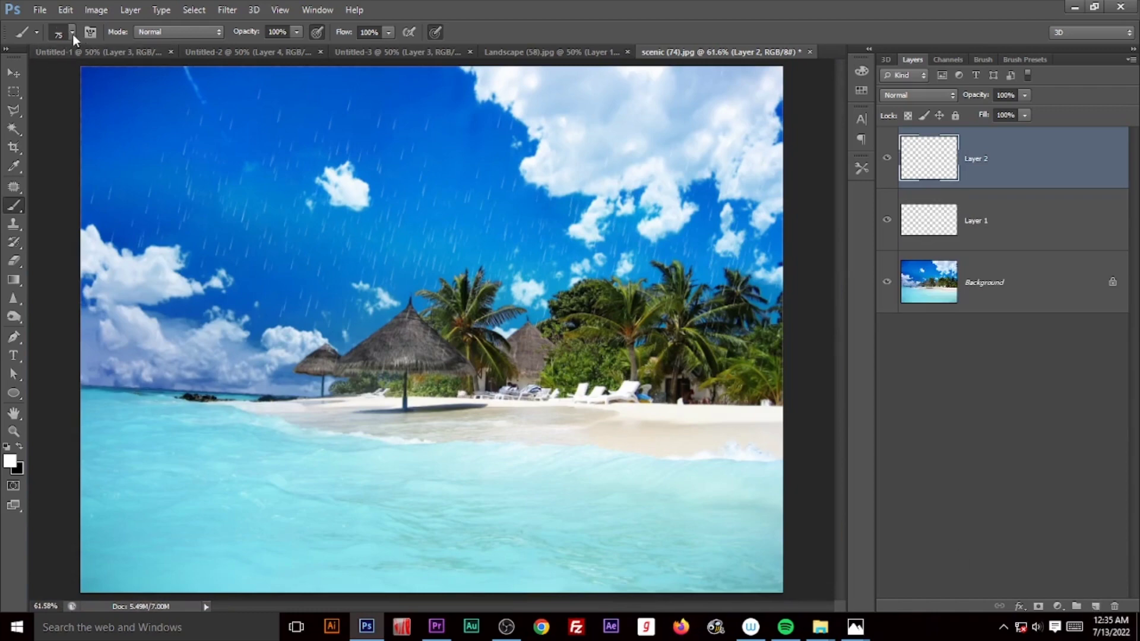
- Load the SS-birds-flying brush set
left_click(73, 33)
left_click(183, 57)
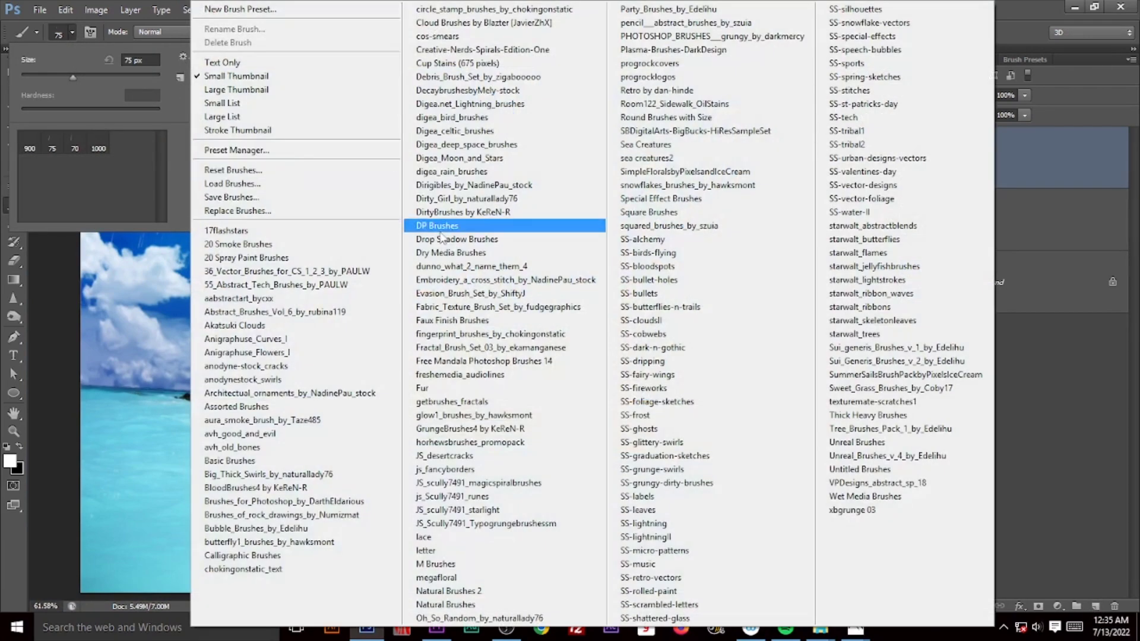
left_click(662, 252)
left_click(635, 241)
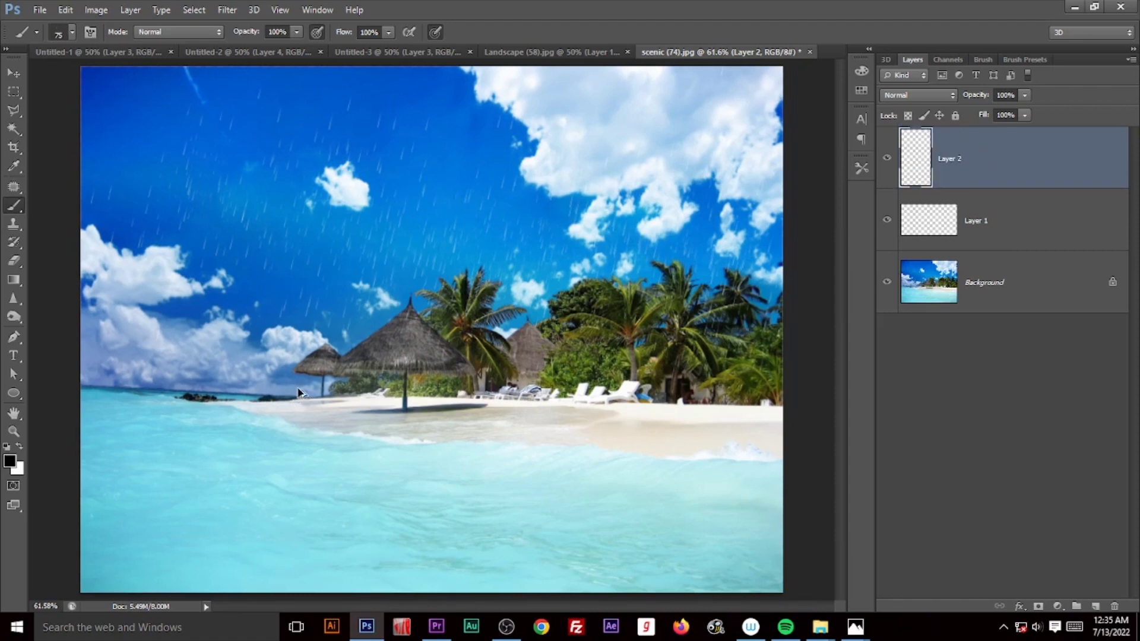
- Stamp a flock of birds with brush 304 in the sky and add an empty Layer 3
left_click(72, 32)
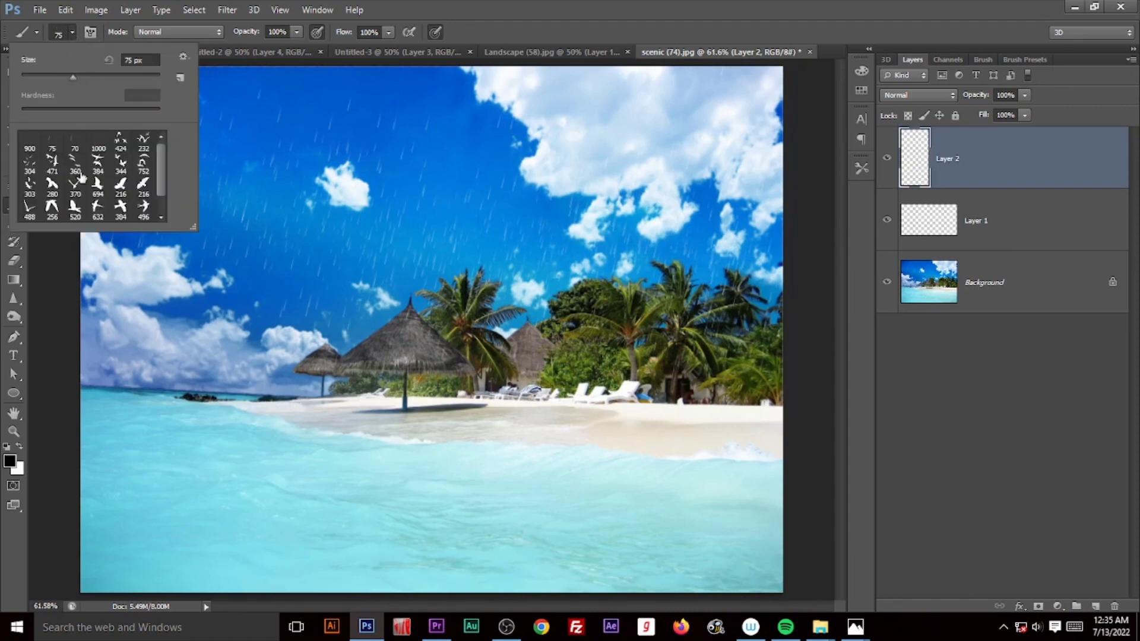
left_click(29, 161)
left_click(464, 196)
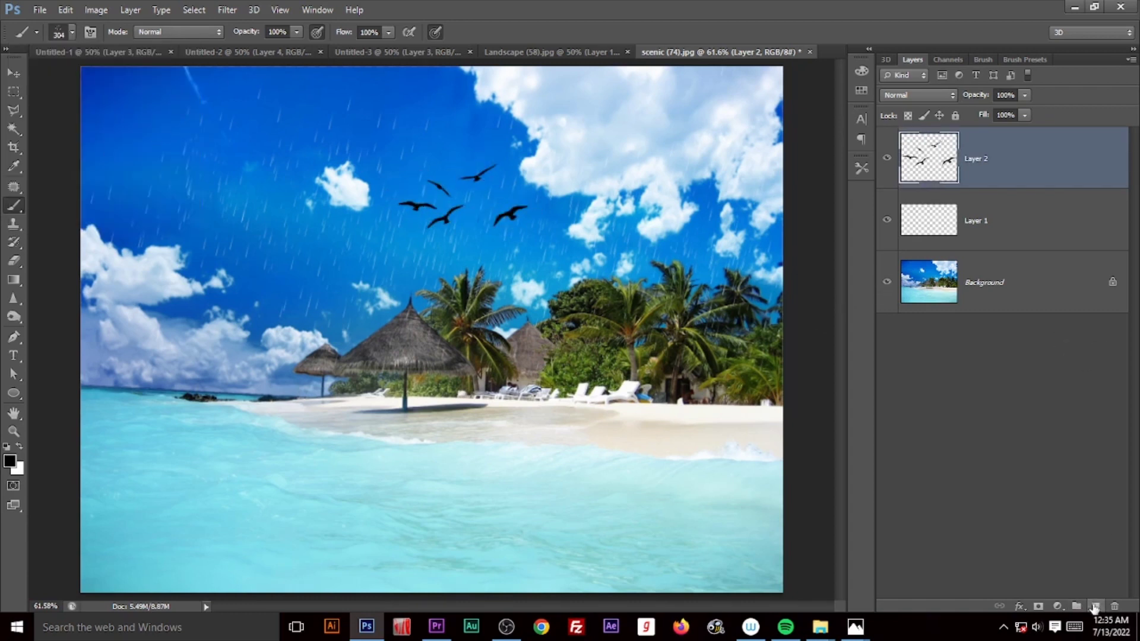
left_click(1095, 607)
left_click(72, 32)
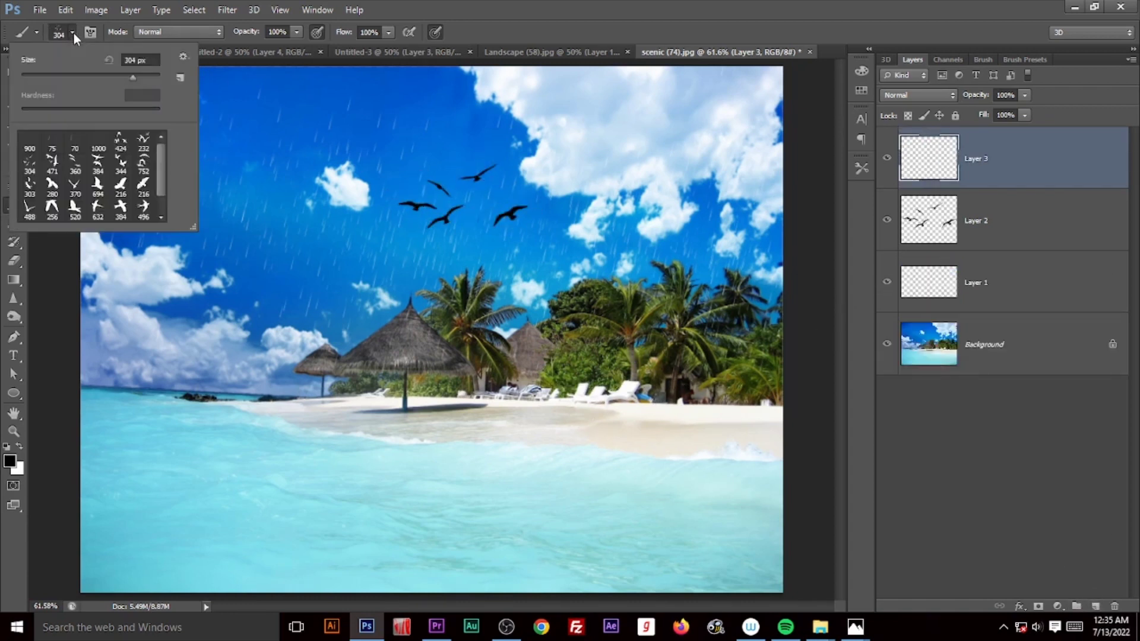
- Load the SS-lightning brush set and stamp a white lightning bolt at the sky's top-left
left_click(182, 55)
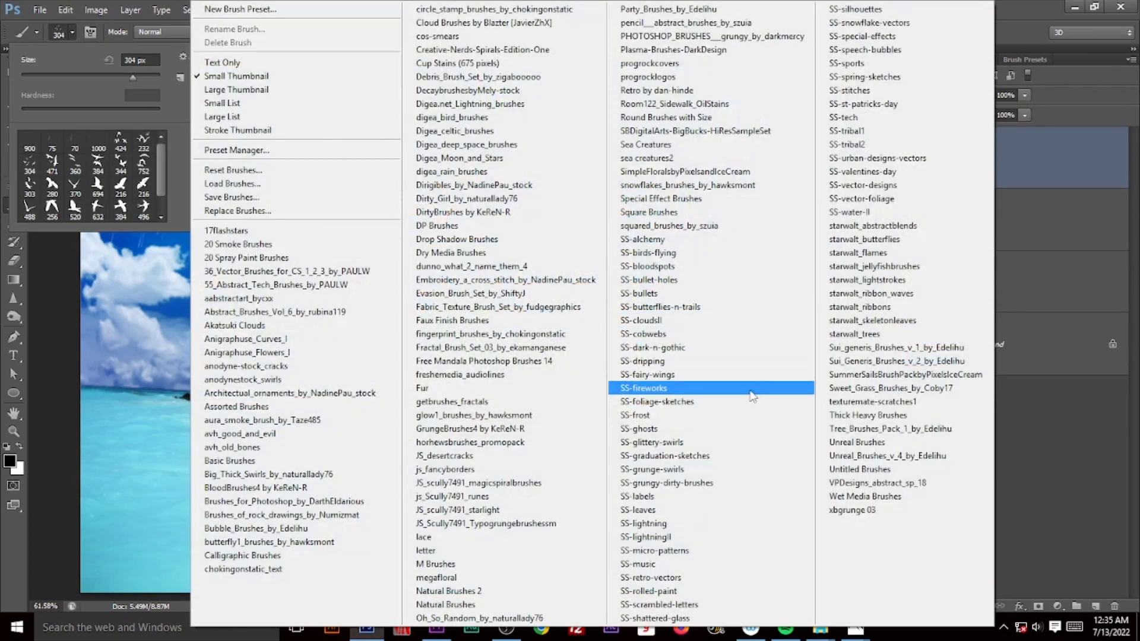
left_click(689, 523)
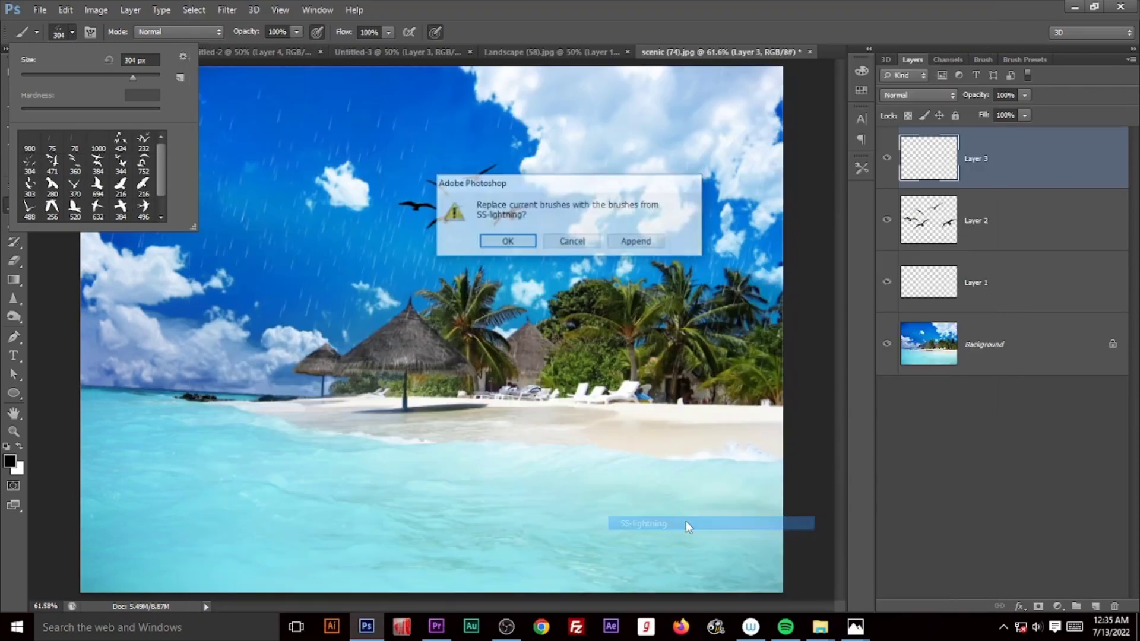
left_click(498, 245)
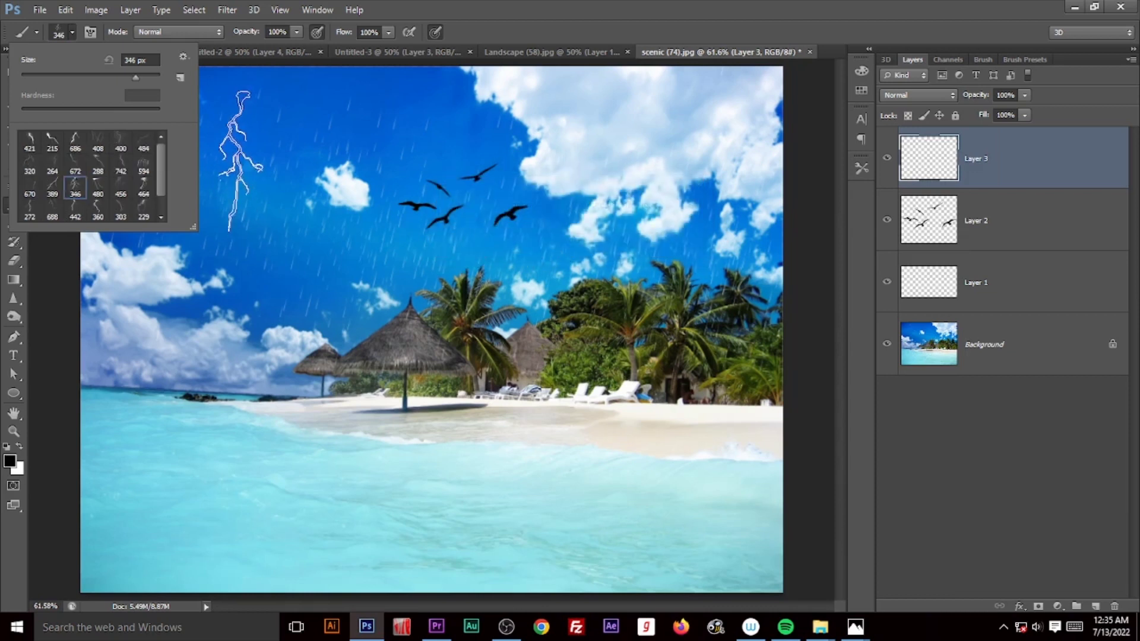
left_click(246, 134)
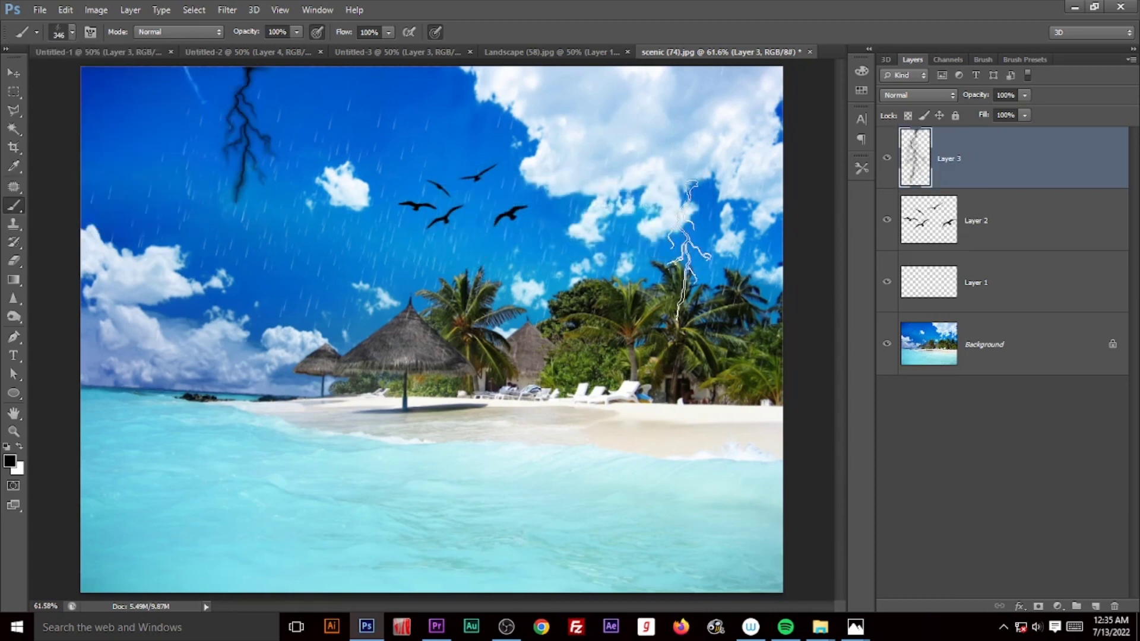
key("ctrl+z")
key("x")
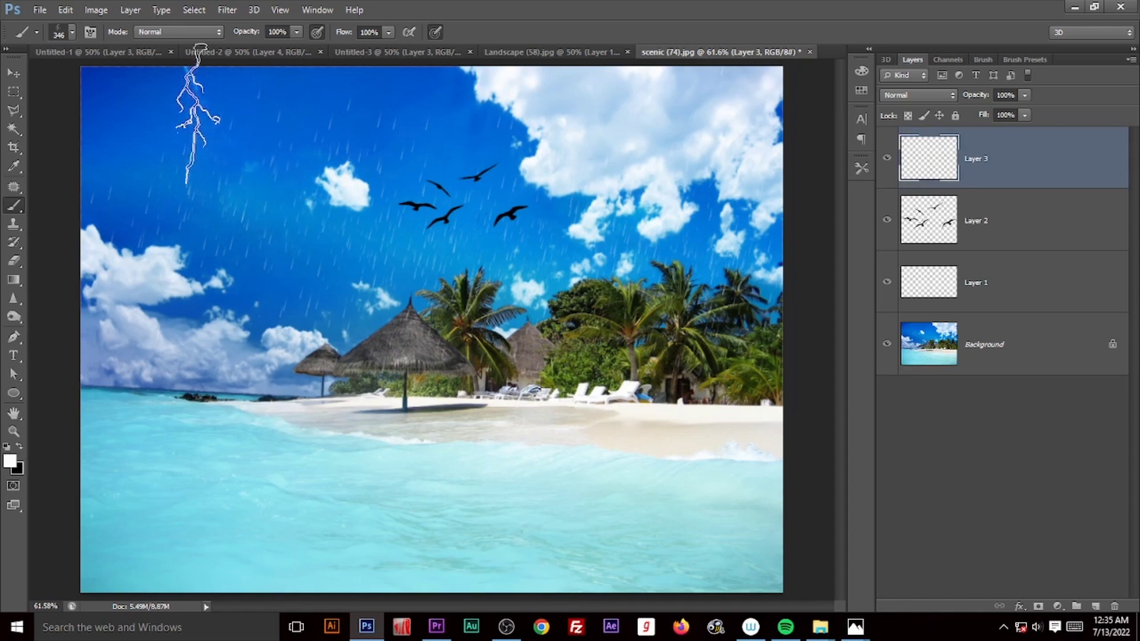
left_click(212, 111)
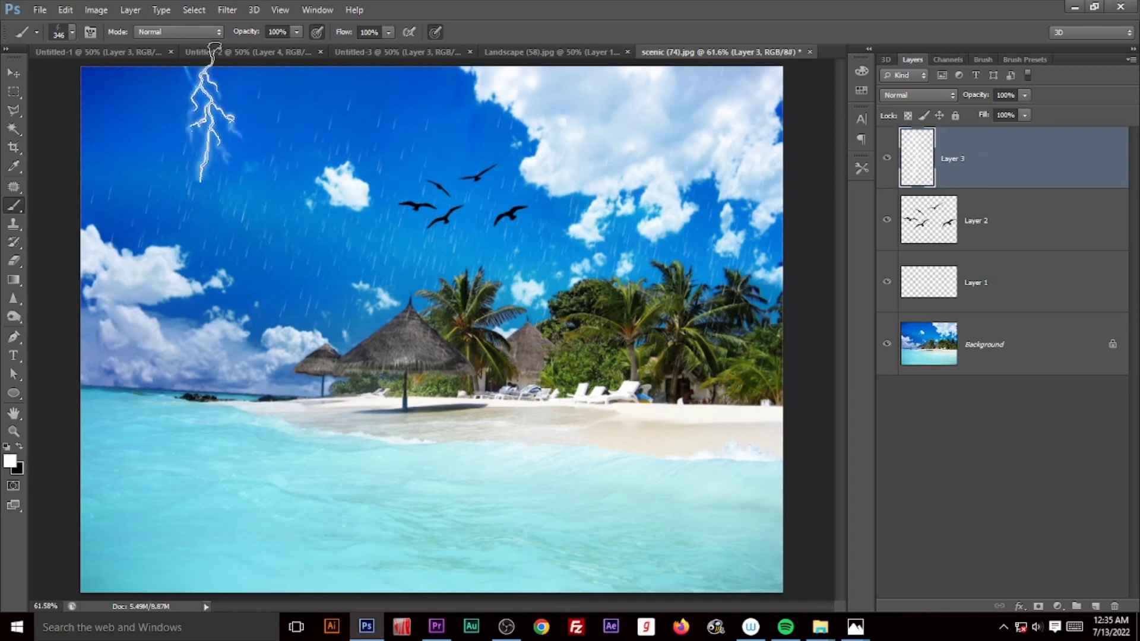
- Add a 464 lightning bolt at top-right, after trying and undoing a 408 bolt at top-centre
left_click(73, 33)
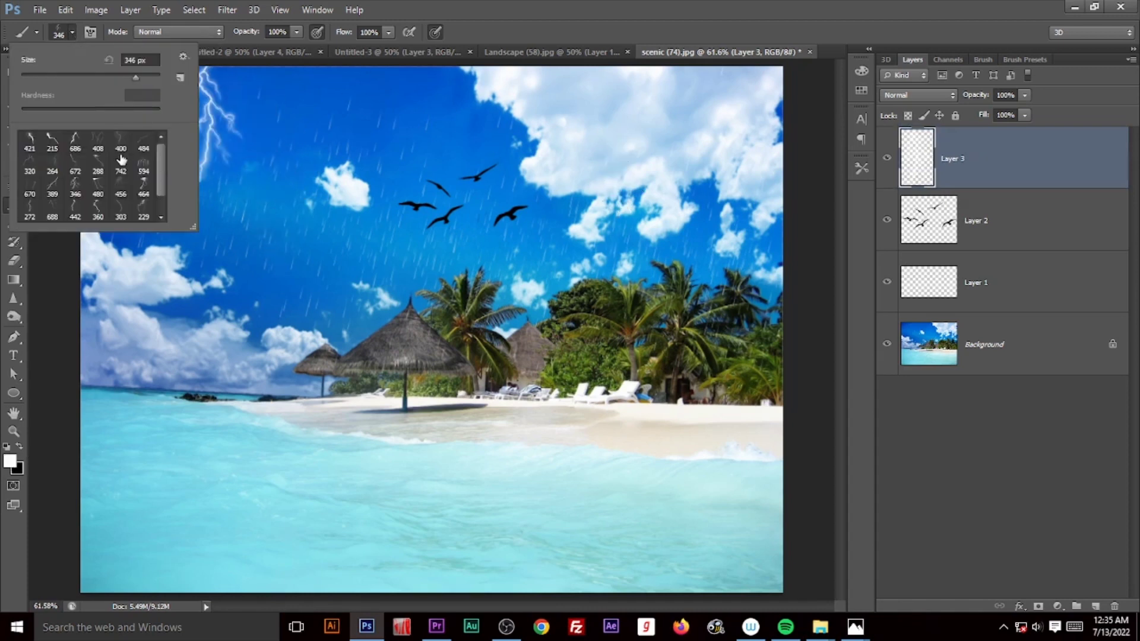
left_click(98, 142)
left_click(442, 122)
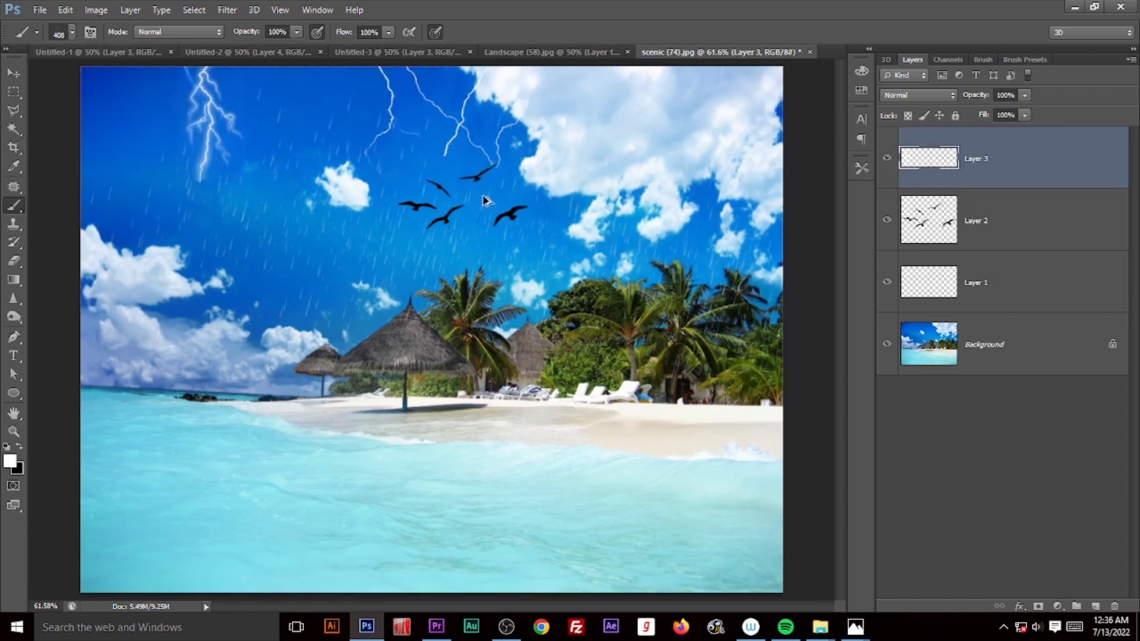
key("ctrl+z")
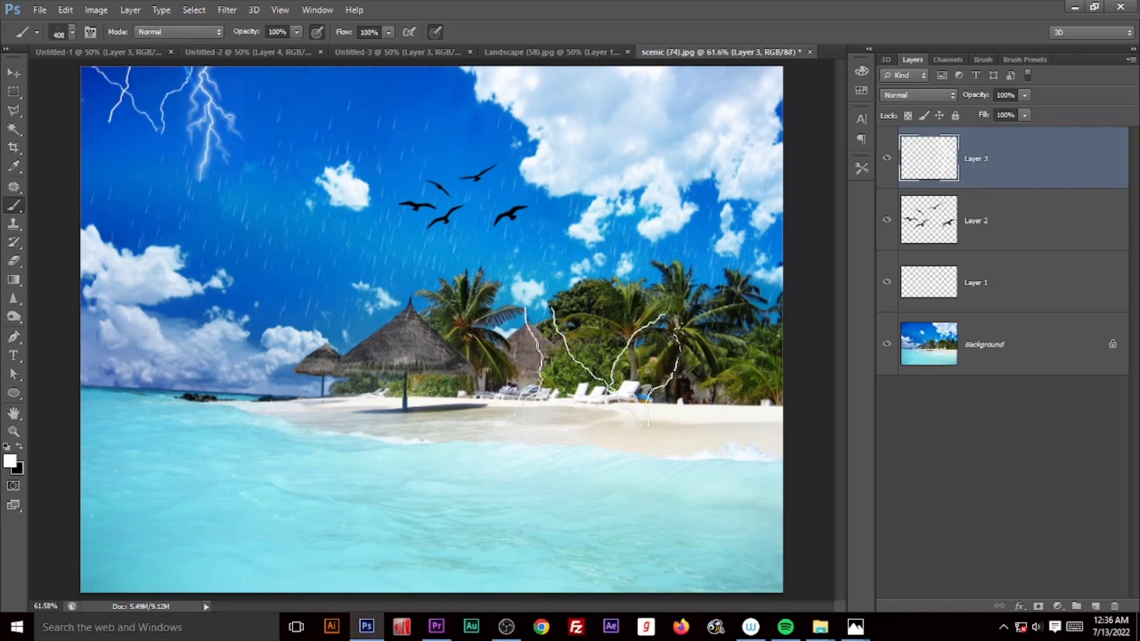
left_click(71, 33)
left_click(143, 187)
left_click(736, 137)
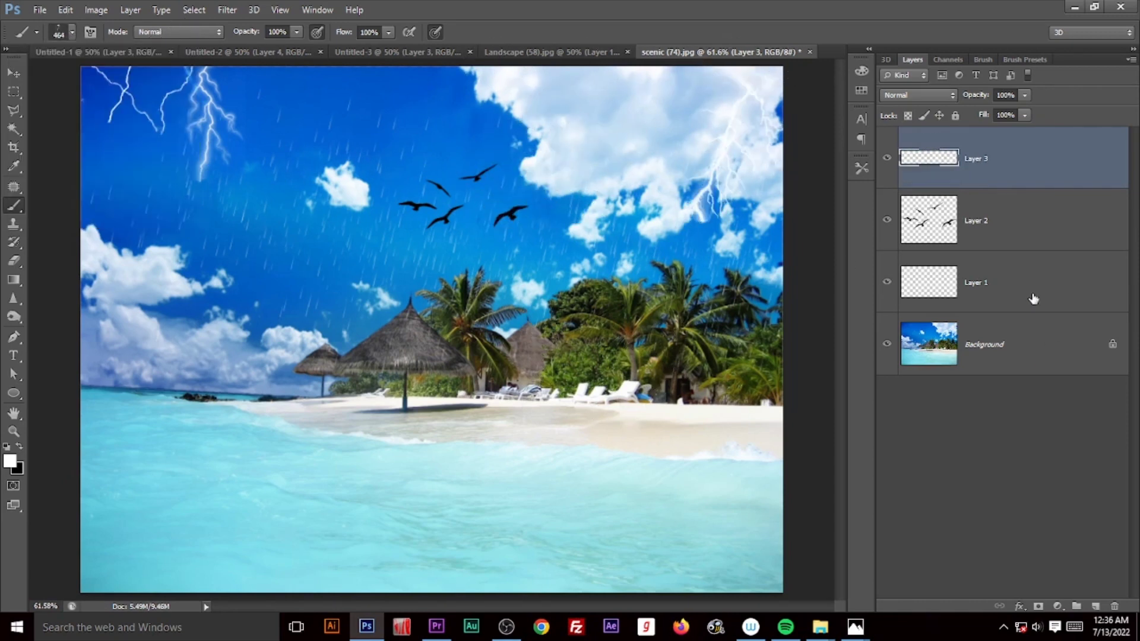